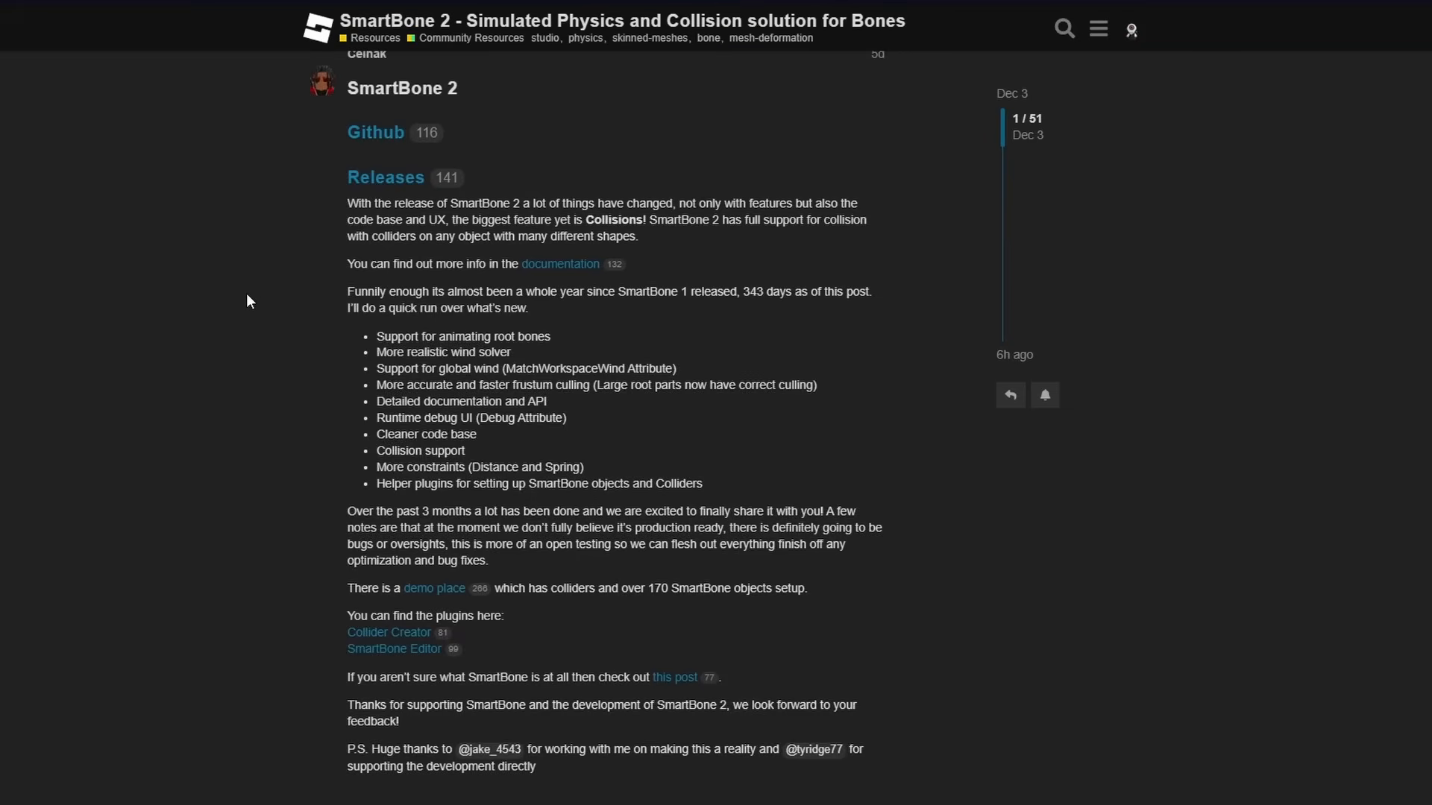
Read through the SmartBone 2 forum post's feature list and open the linked demo place.
{"action": "scroll", "coordinate": [246, 302], "scroll_direction": "down", "scroll_amount": 1}
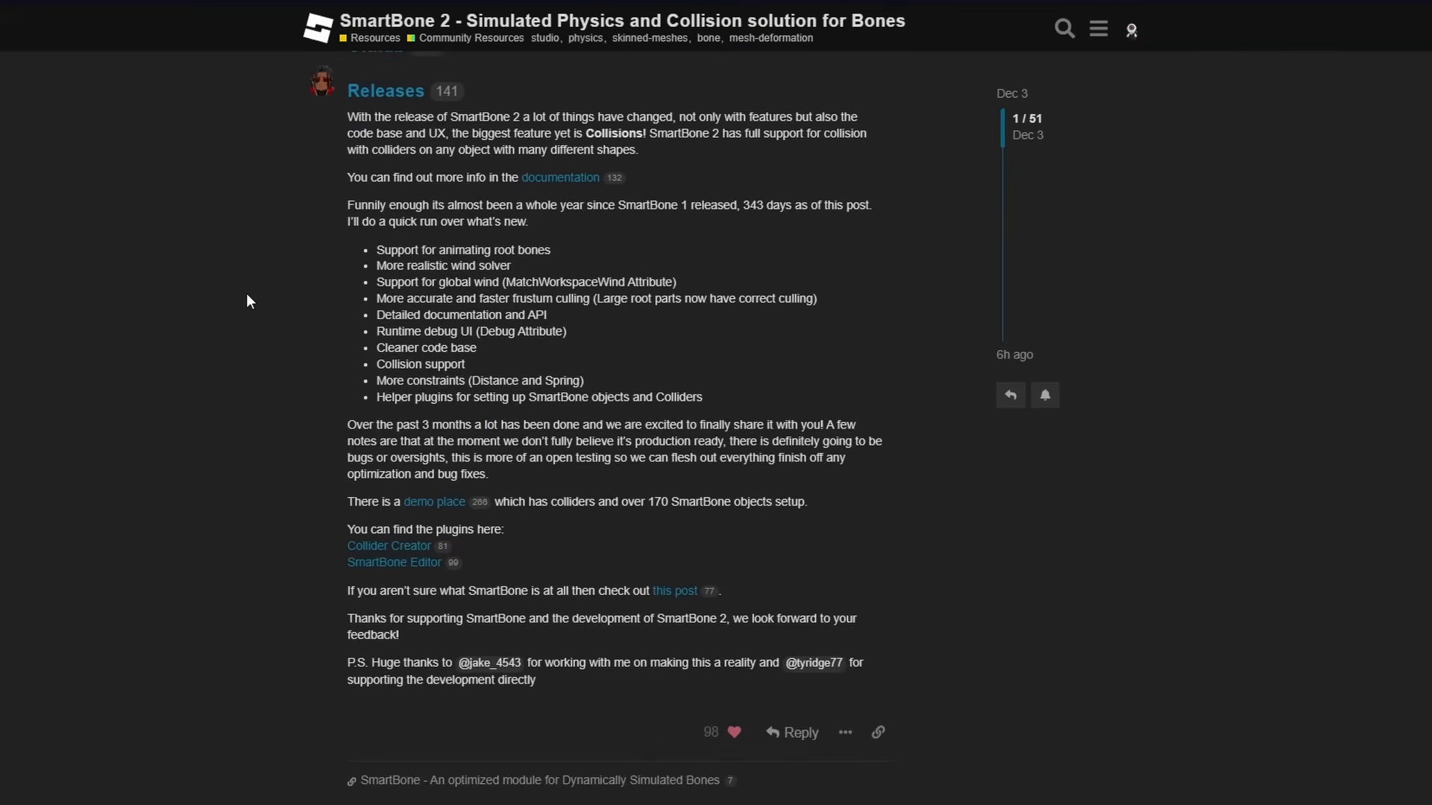
{"action": "scroll", "coordinate": [321, 319], "scroll_direction": "up", "scroll_amount": 2}
{"action": "scroll", "coordinate": [323, 318], "scroll_direction": "down", "scroll_amount": 2}
{"action": "scroll", "coordinate": [313, 268], "scroll_direction": "up", "scroll_amount": 2}
{"action": "scroll", "coordinate": [336, 263], "scroll_direction": "down", "scroll_amount": 1}
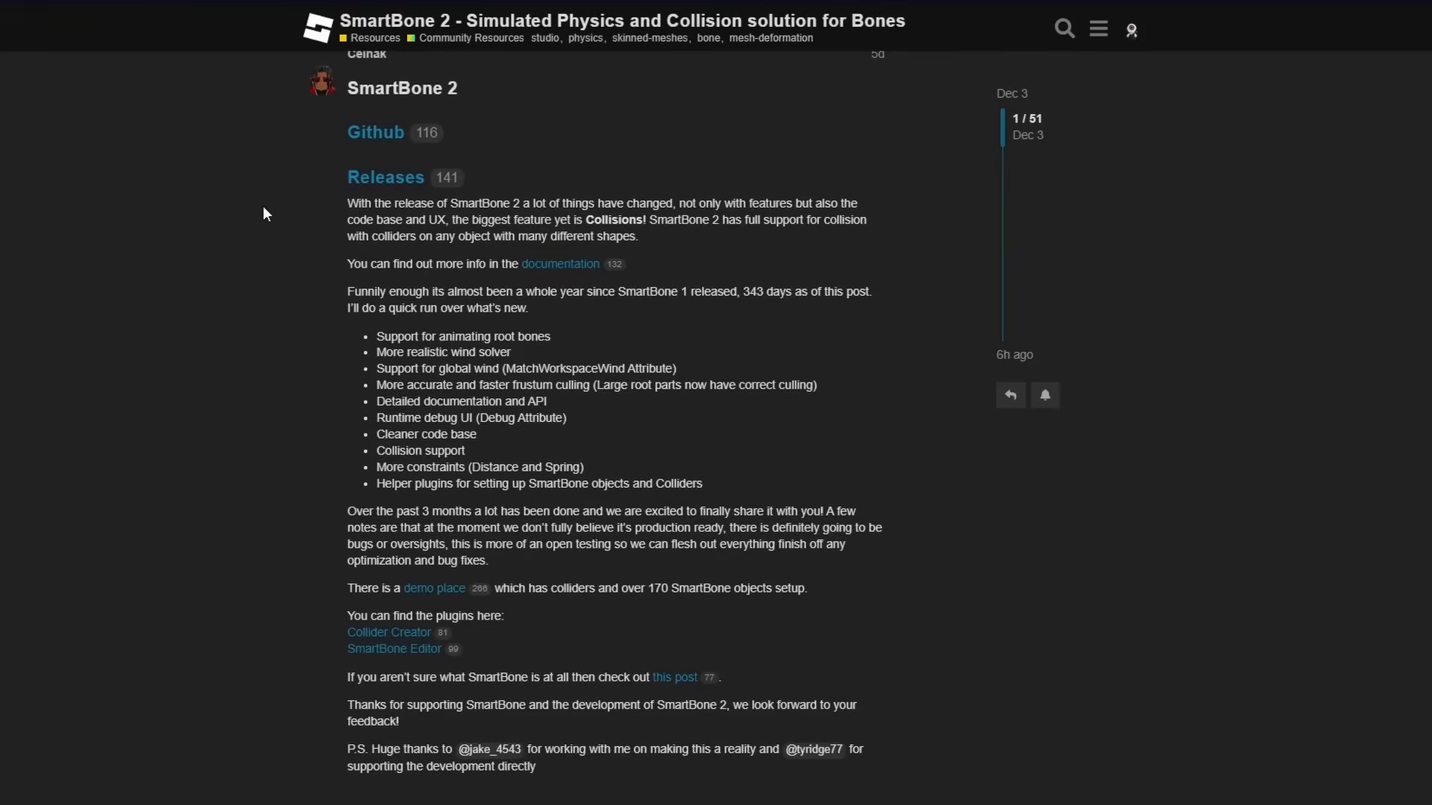
{"action": "scroll", "coordinate": [403, 336], "scroll_direction": "down", "scroll_amount": 1}
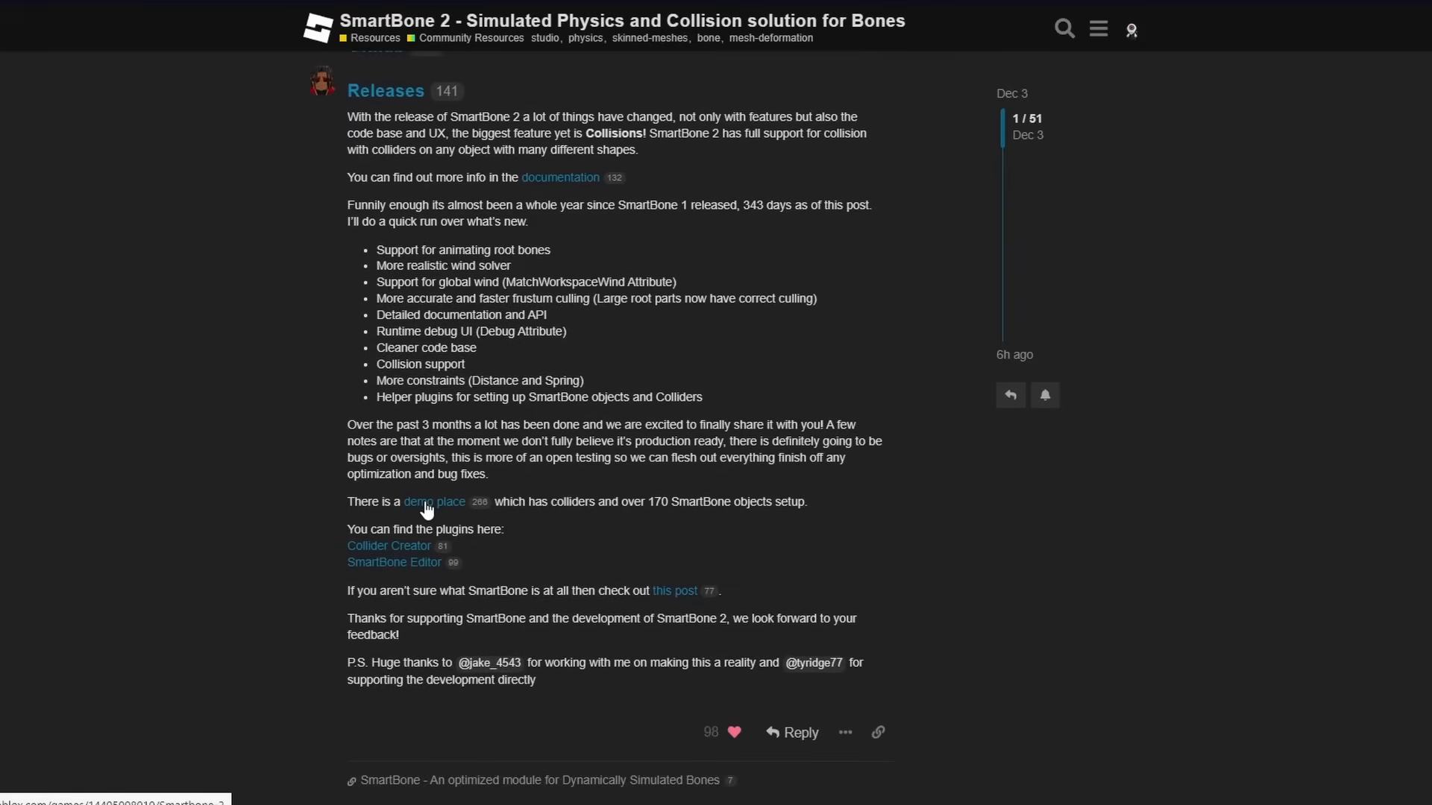
{"action": "left_click", "coordinate": [446, 503]}
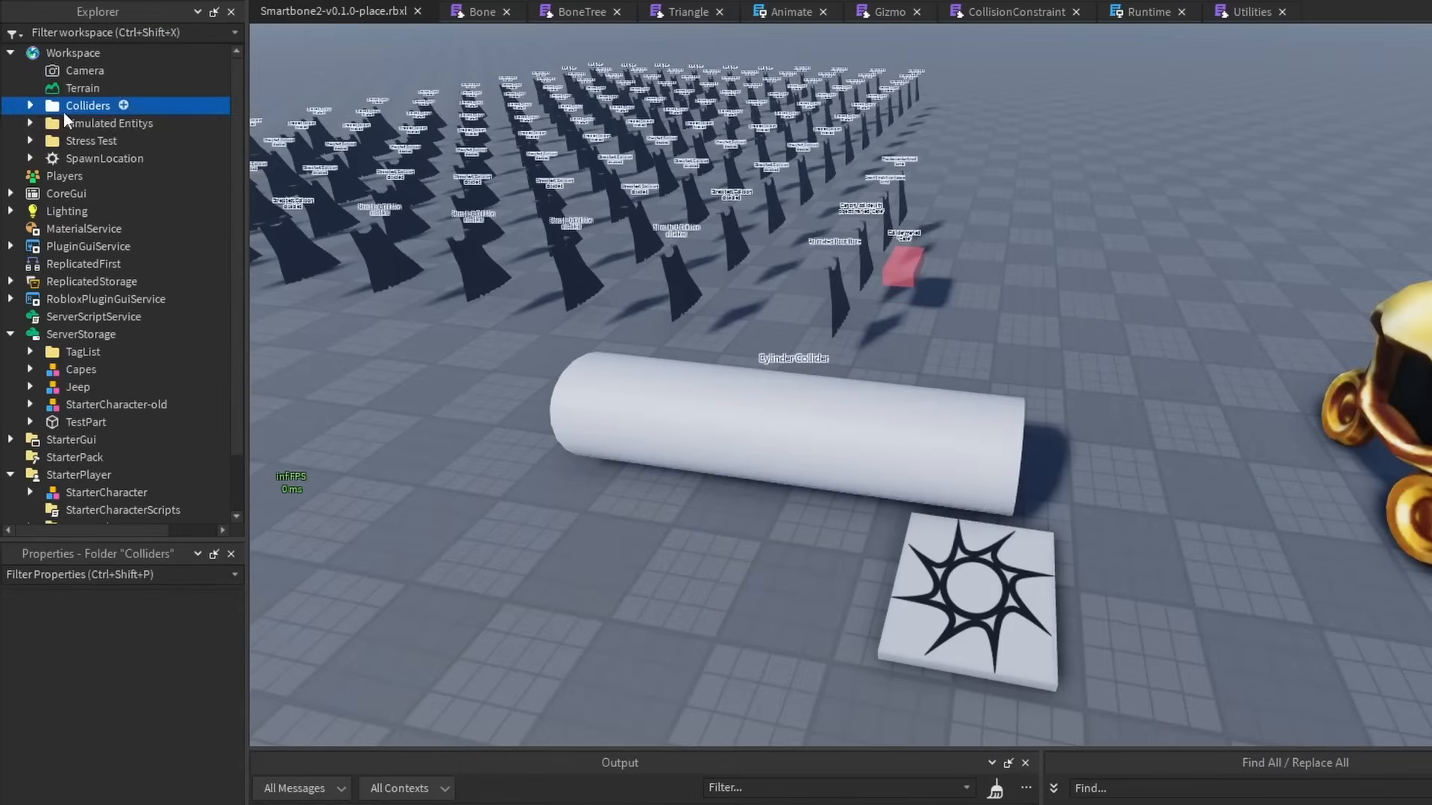
Switch to Roblox Studio and inspect the Colliders and Simulated Entitys folders and the cape scene in the demo place.
{"action": "left_click", "coordinate": [57, 191]}
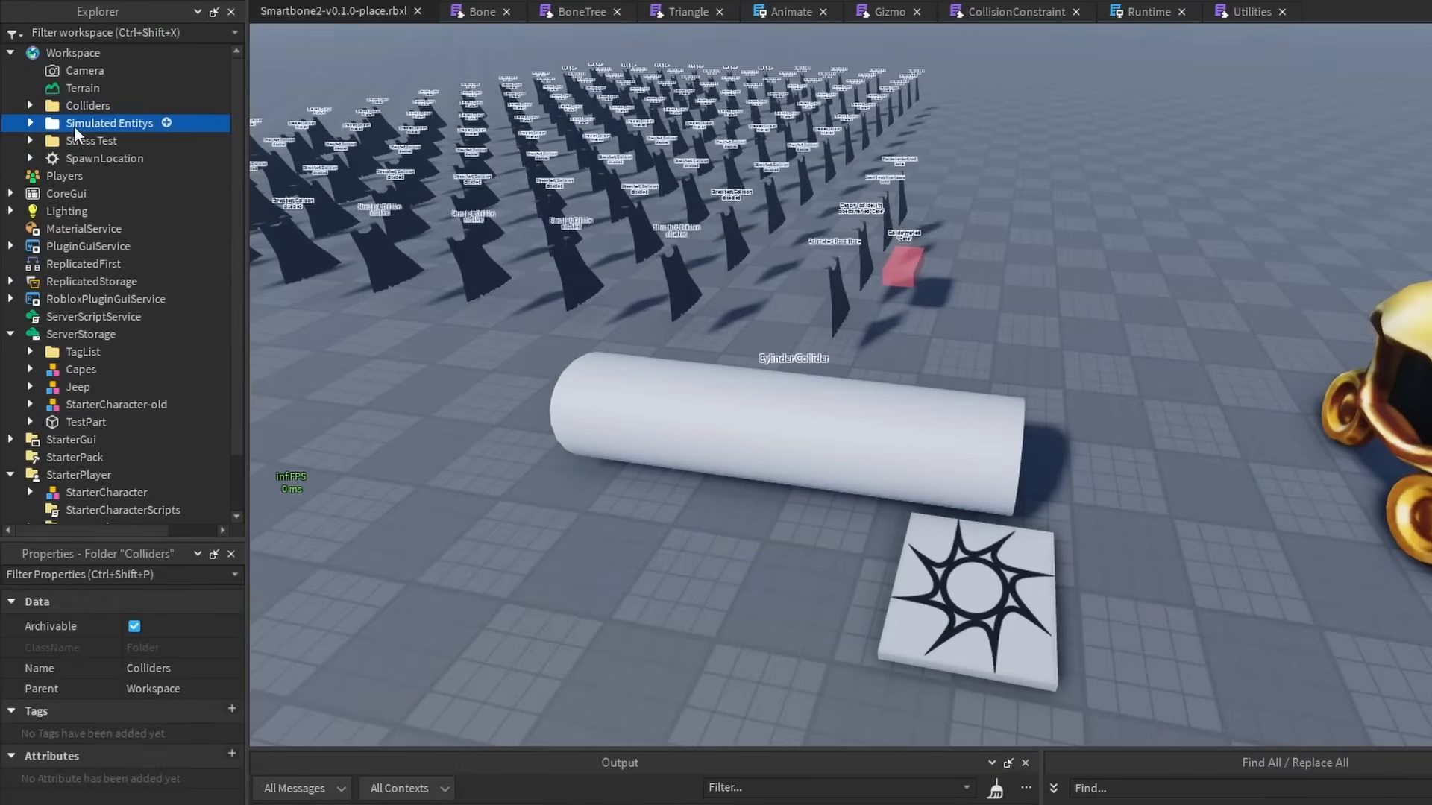
{"action": "left_click", "coordinate": [85, 202]}
{"action": "right_click_drag", "start_coordinate": [741, 354], "coordinate": [888, 366]}
{"action": "left_click", "coordinate": [628, 391]}
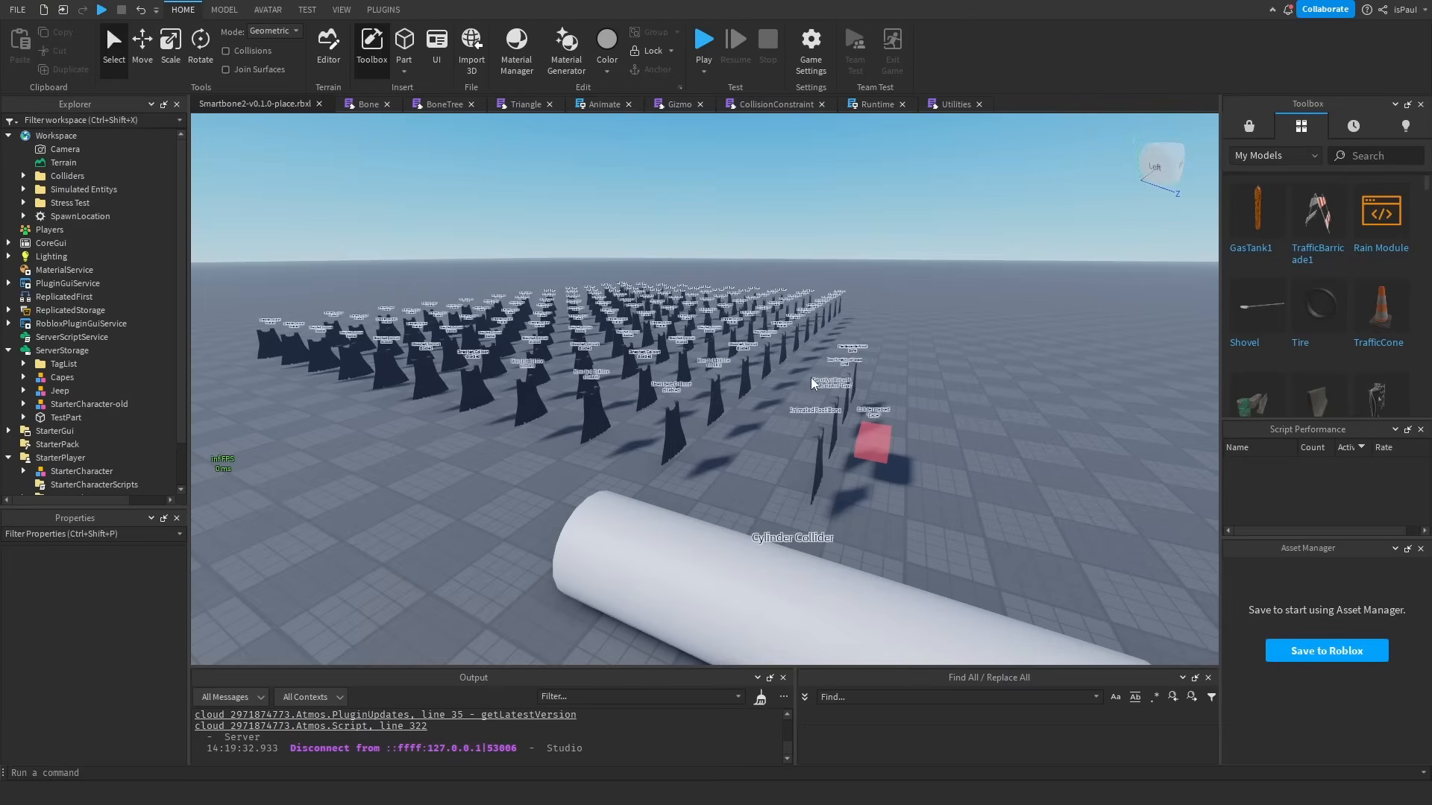
Start a play test of the demo place and walk the character past the cylinder collider toward the capes.
{"action": "key", "text": "F5"}
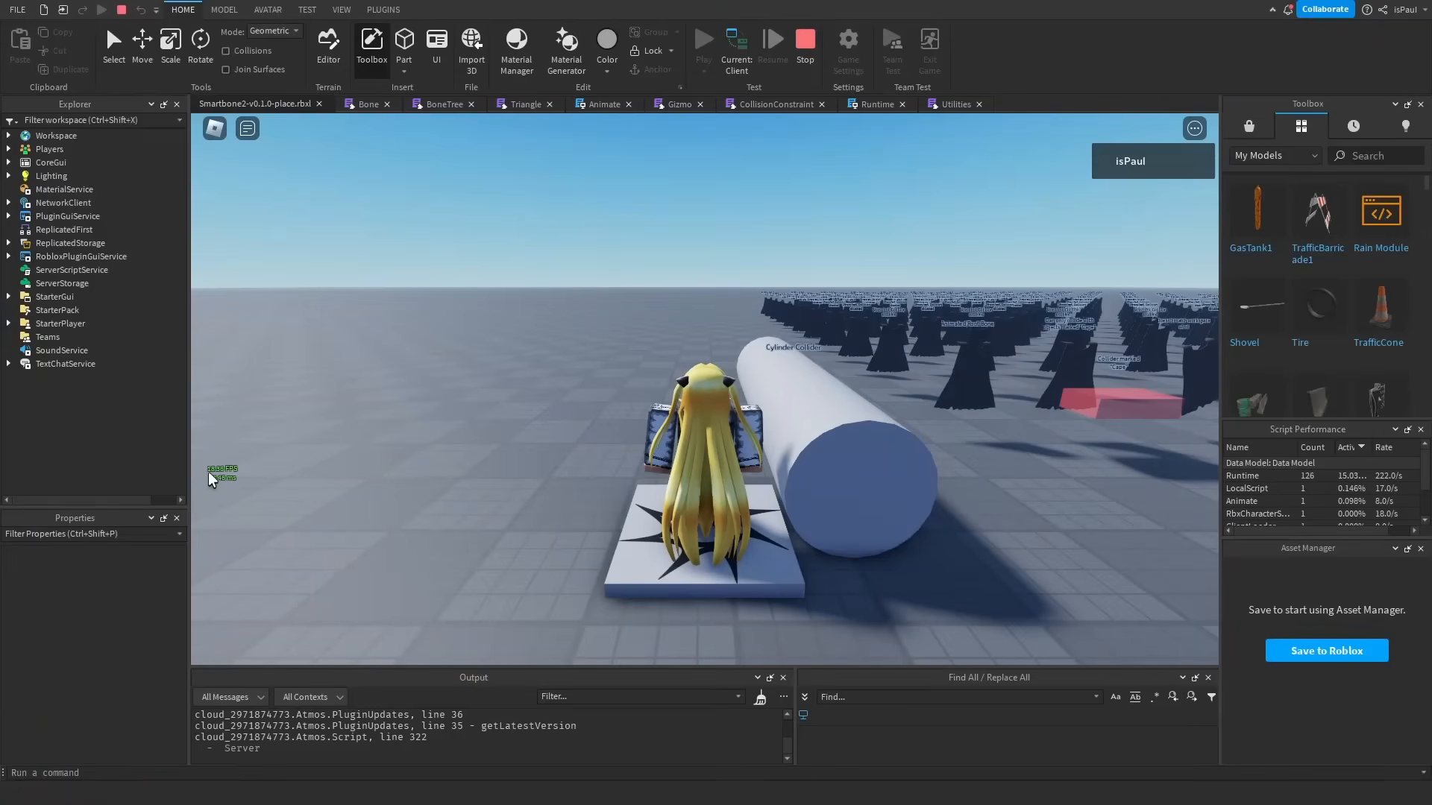
{"action": "scroll", "coordinate": [212, 477], "scroll_direction": "up", "scroll_amount": 1}
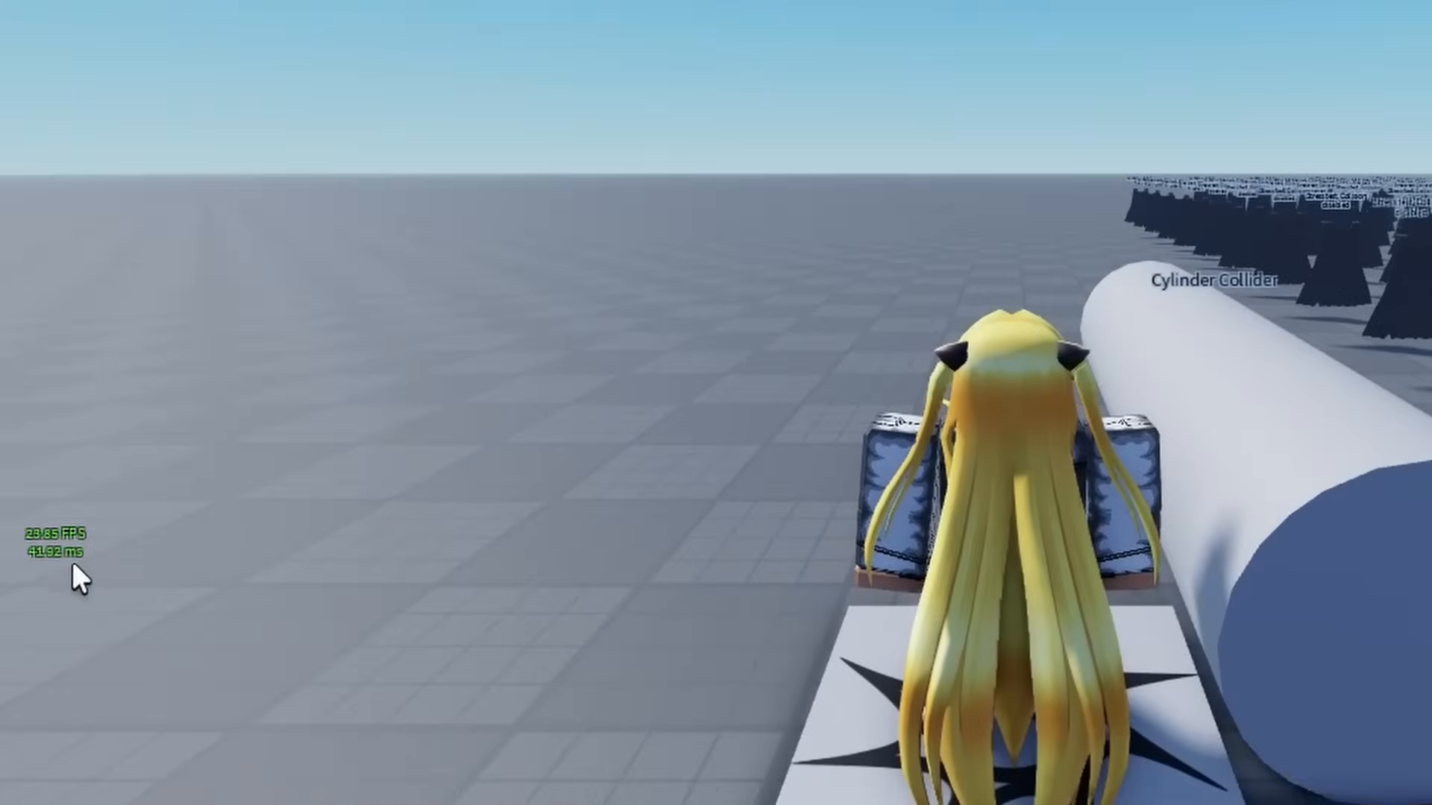
{"action": "right_click_drag", "start_coordinate": [654, 344], "coordinate": [729, 367]}
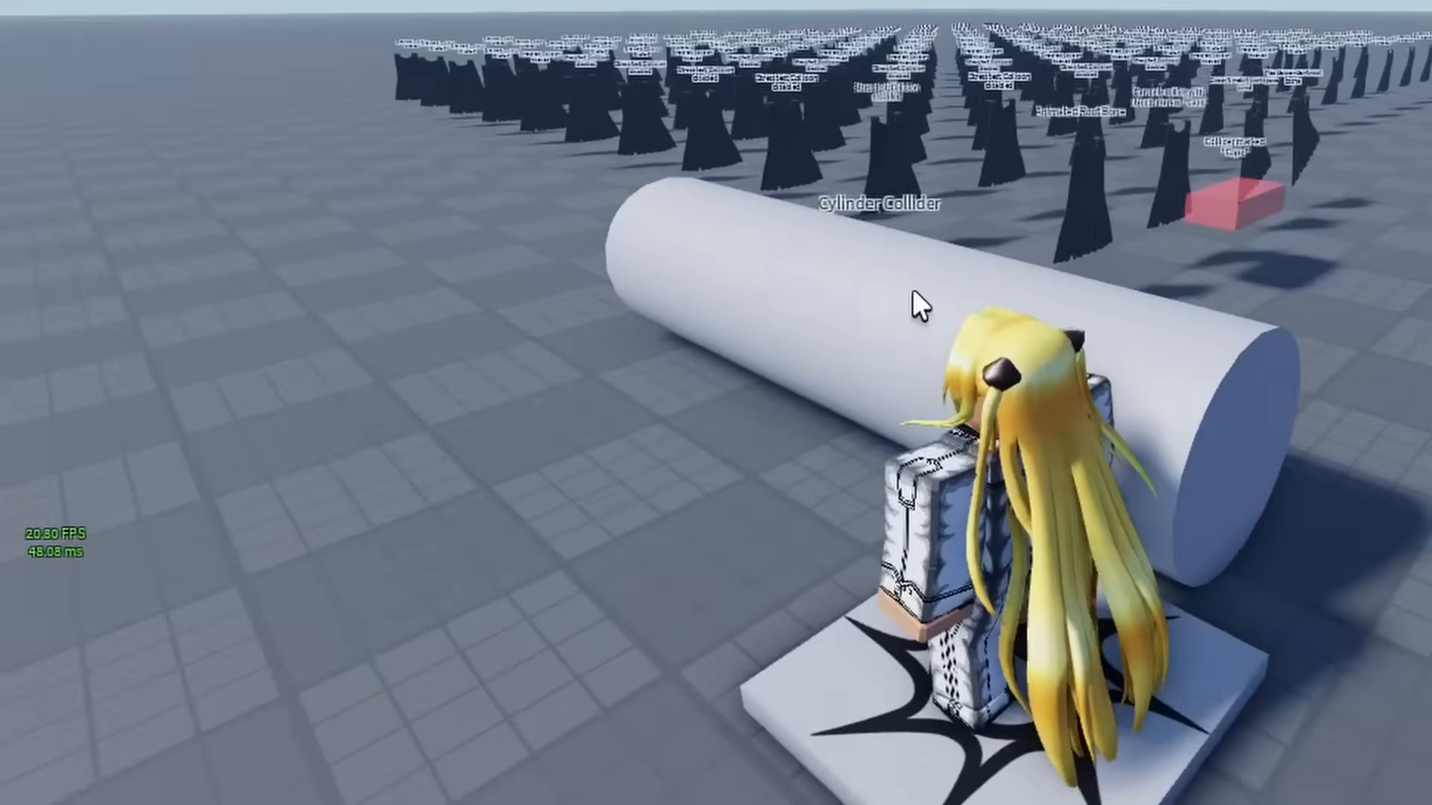
{"action": "key", "text": "a"}
{"action": "key", "text": "w"}
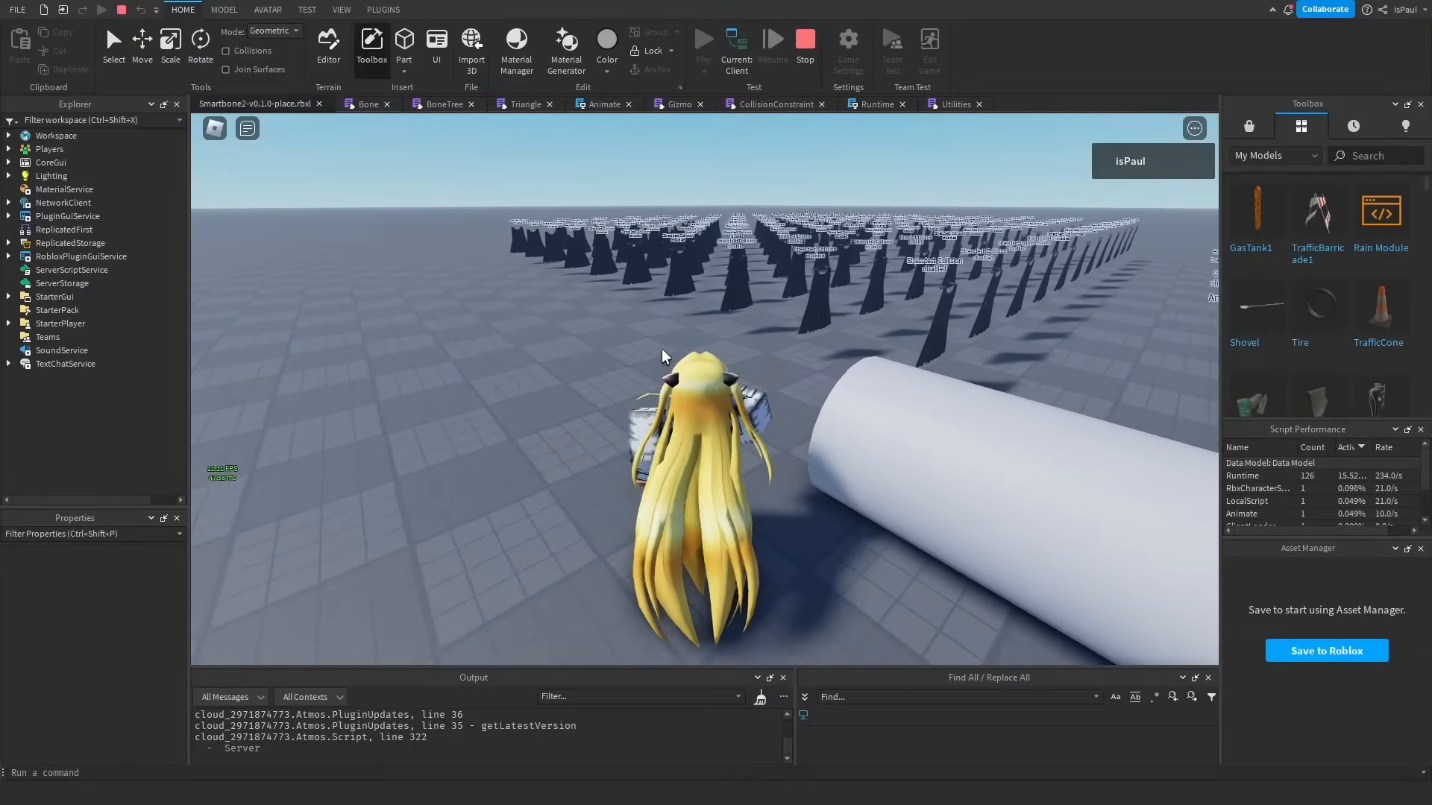
Examine the whole stress-test cape grid from afar, then move the character around close up to watch its hair physics.
{"action": "scroll", "coordinate": [786, 389], "scroll_direction": "down", "scroll_amount": 5}
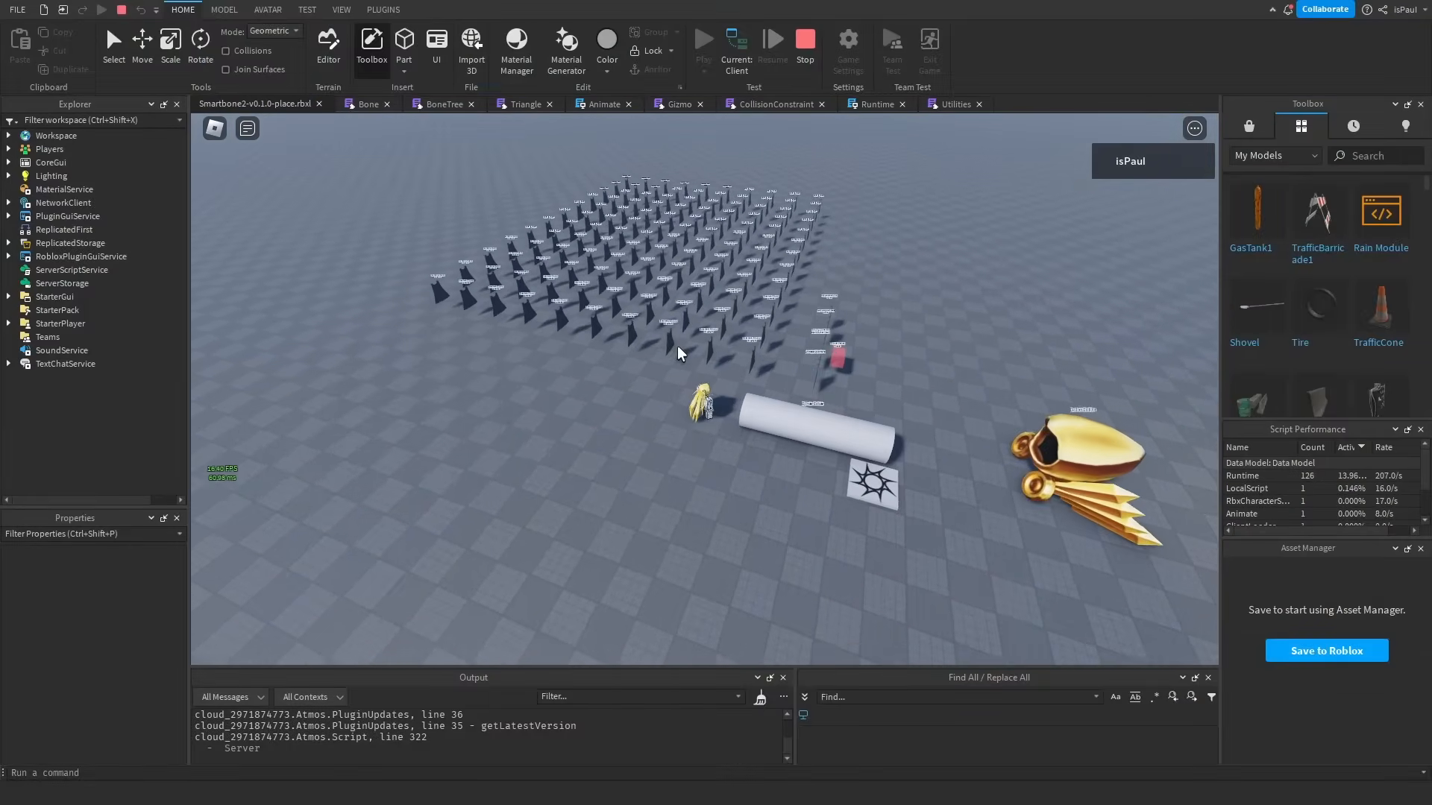
{"action": "right_click_drag", "start_coordinate": [610, 344], "coordinate": [767, 383]}
{"action": "scroll", "coordinate": [776, 395], "scroll_direction": "up", "scroll_amount": 10}
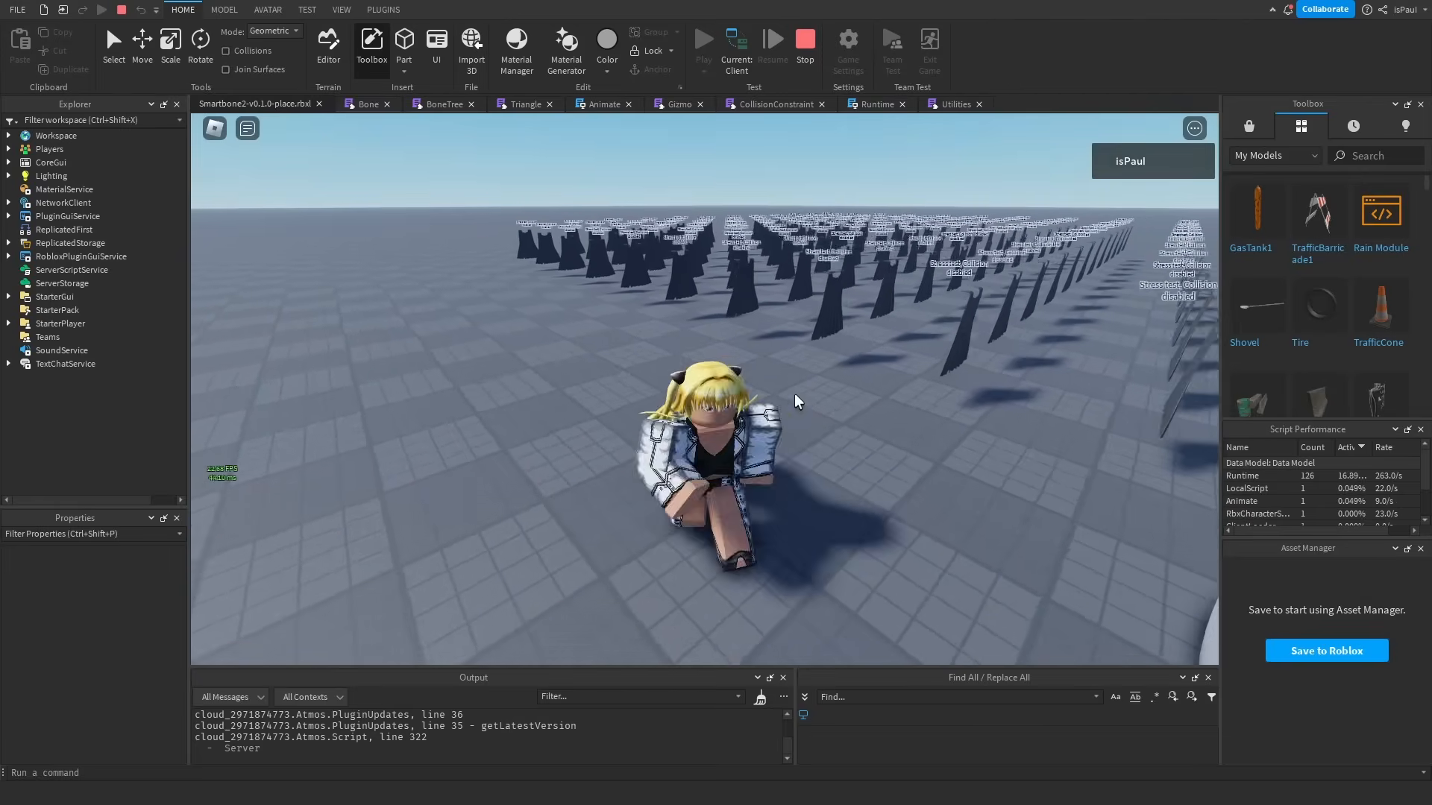
{"action": "key", "text": "w"}
{"action": "key", "text": "a"}
{"action": "key", "text": "d"}
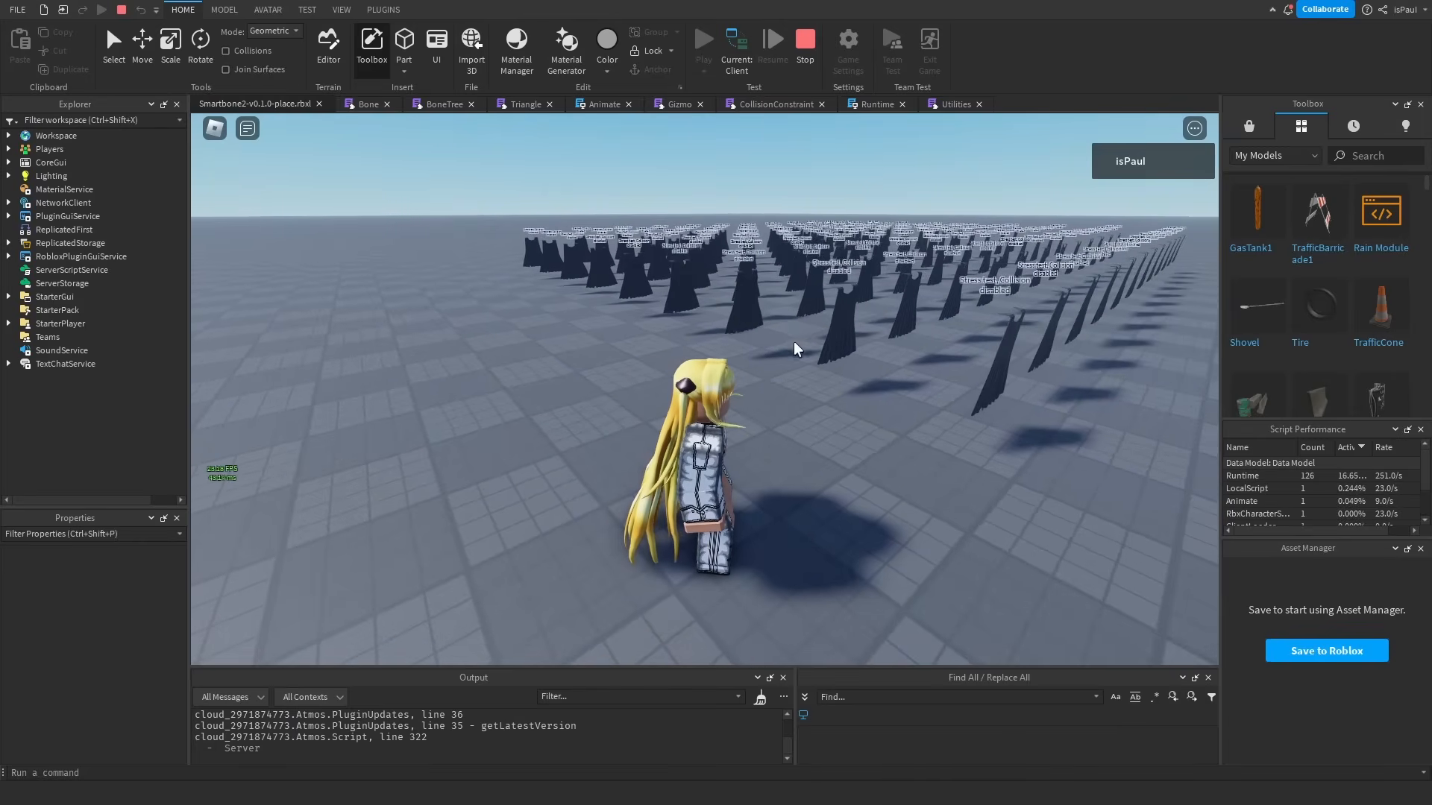
Turn the camera away from the capes and walk across the open baseplate to compare the frame rate with the capes off screen.
{"action": "right_click_drag", "start_coordinate": [803, 345], "coordinate": [759, 379]}
{"action": "key", "text": "s"}
{"action": "key", "text": "w"}
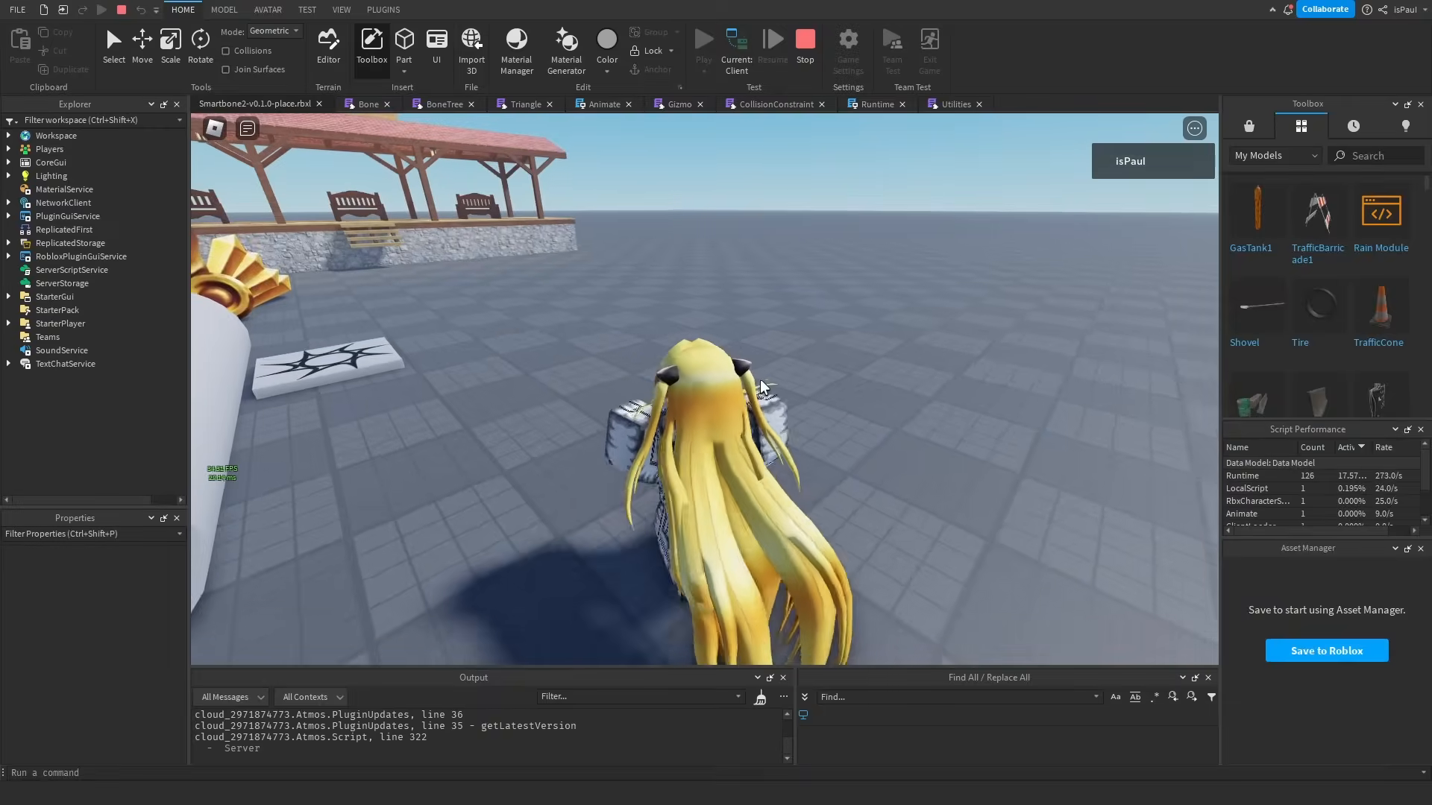
{"action": "key", "text": "d"}
{"action": "key", "text": "w"}
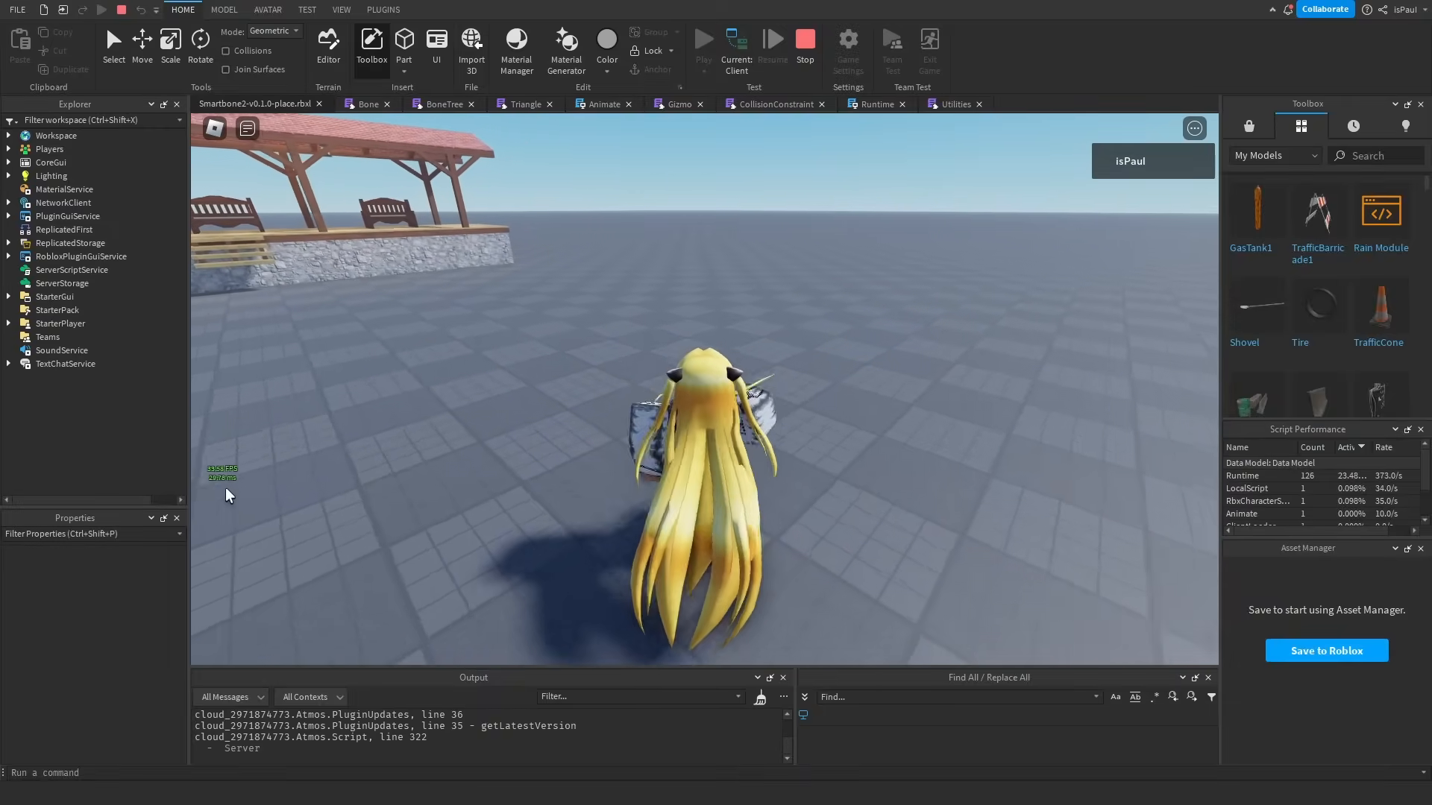
{"action": "key", "text": "d"}
{"action": "key", "text": "w"}
{"action": "right_click_drag", "start_coordinate": [664, 352], "coordinate": [665, 352]}
{"action": "key", "text": "a"}
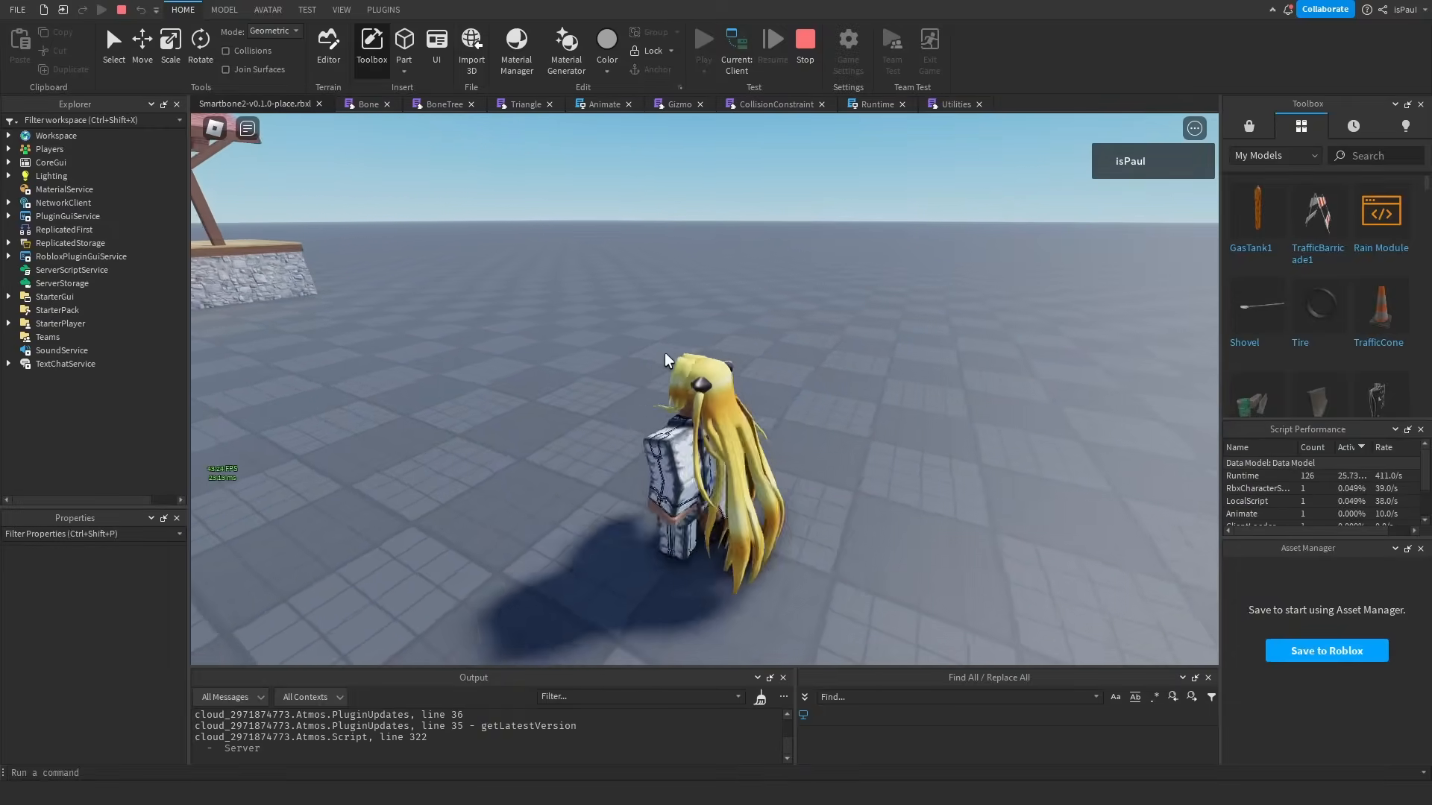
{"action": "key", "text": "w"}
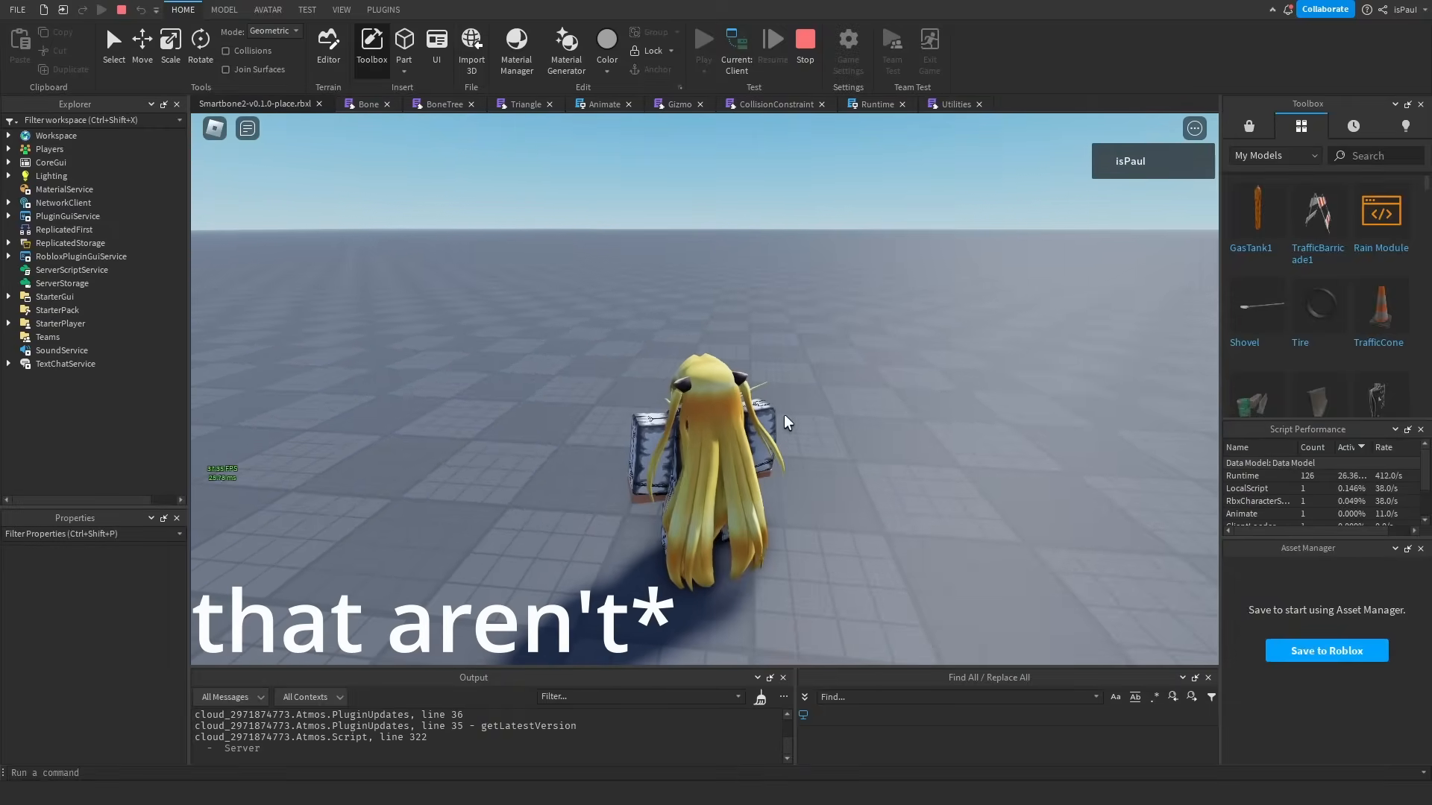
{"action": "key", "text": "s"}
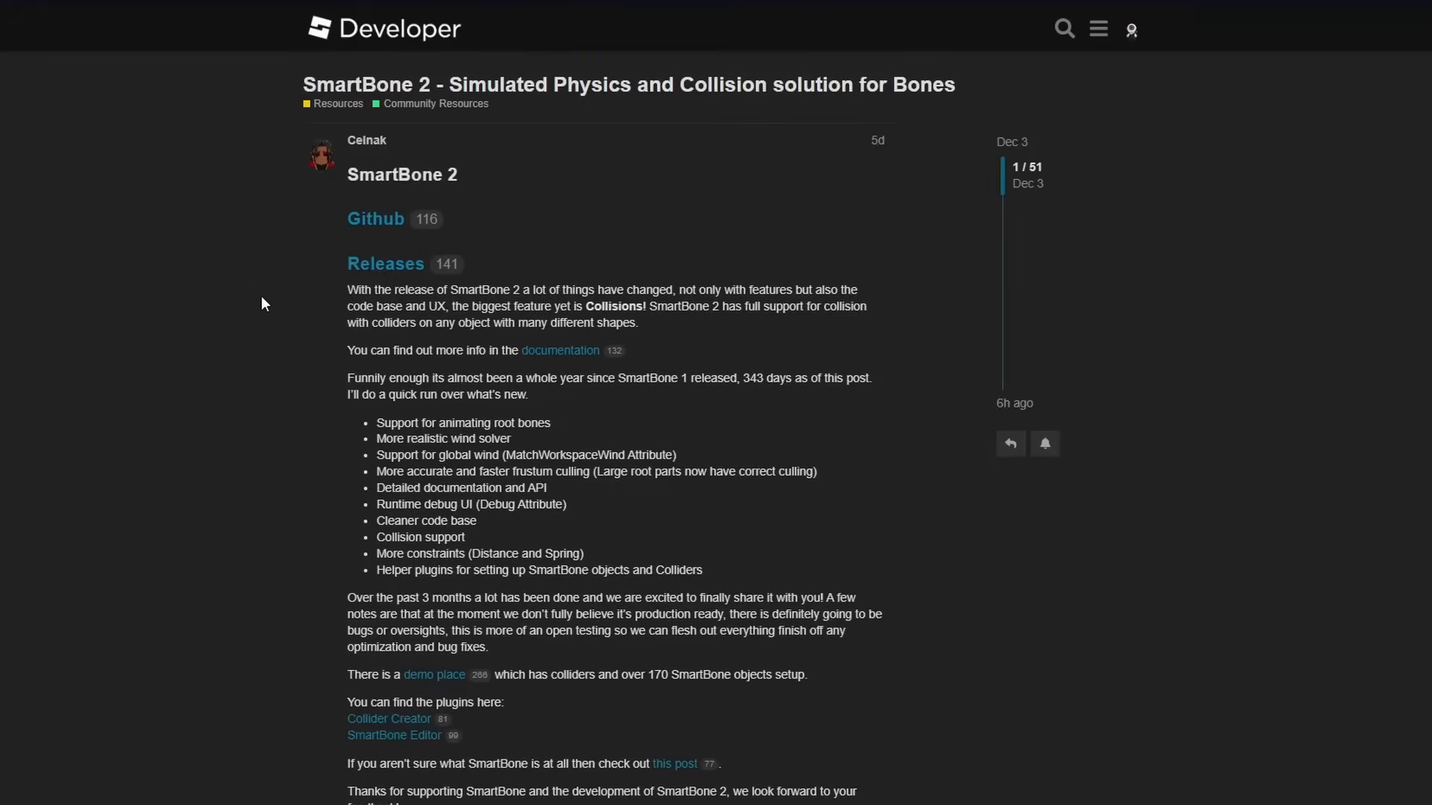
Open the SmartBone 2 documentation from the forum post and read the Intro page's Basic Setup code and tagging instructions.
{"action": "scroll", "coordinate": [261, 295], "scroll_direction": "down", "scroll_amount": 1}
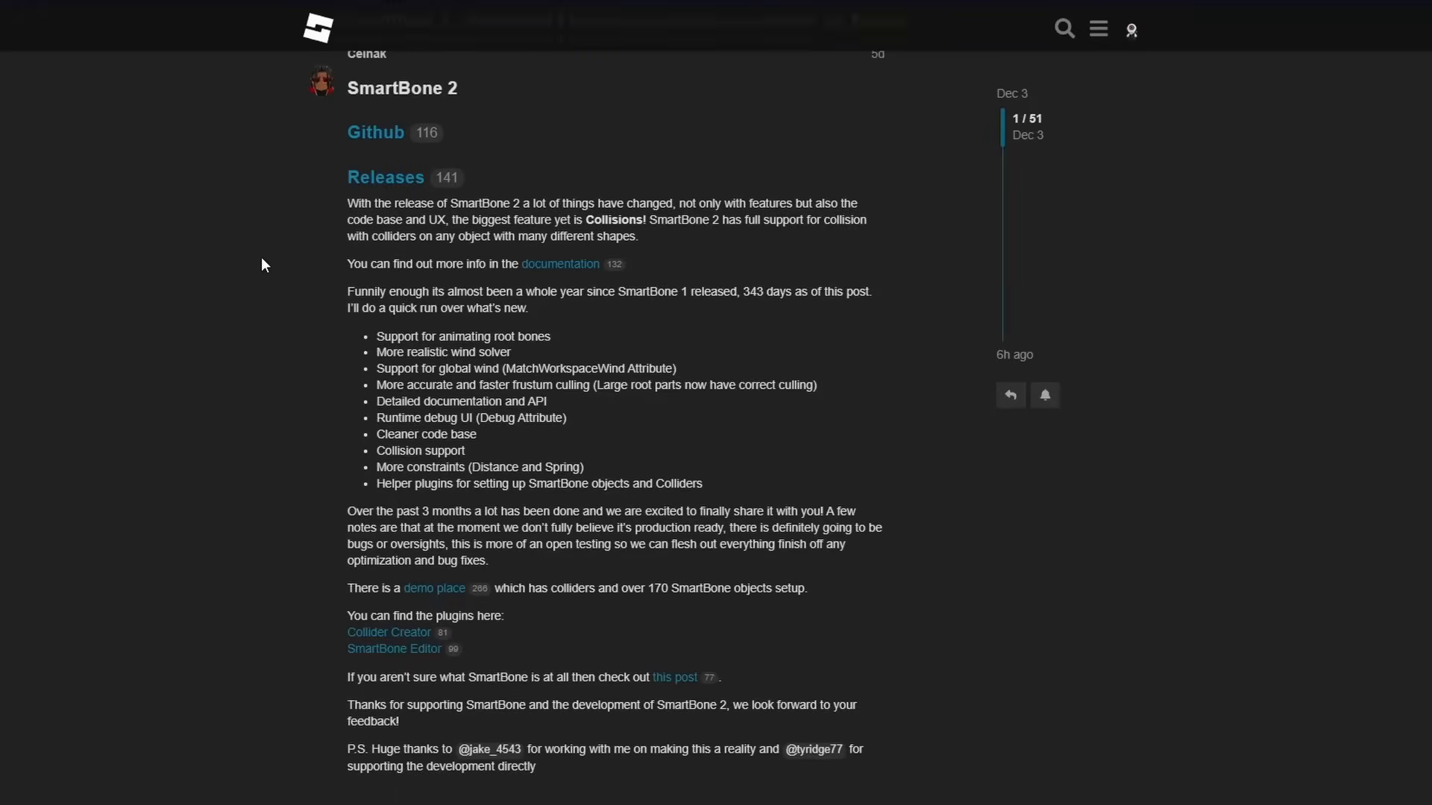
{"action": "left_click", "coordinate": [561, 264]}
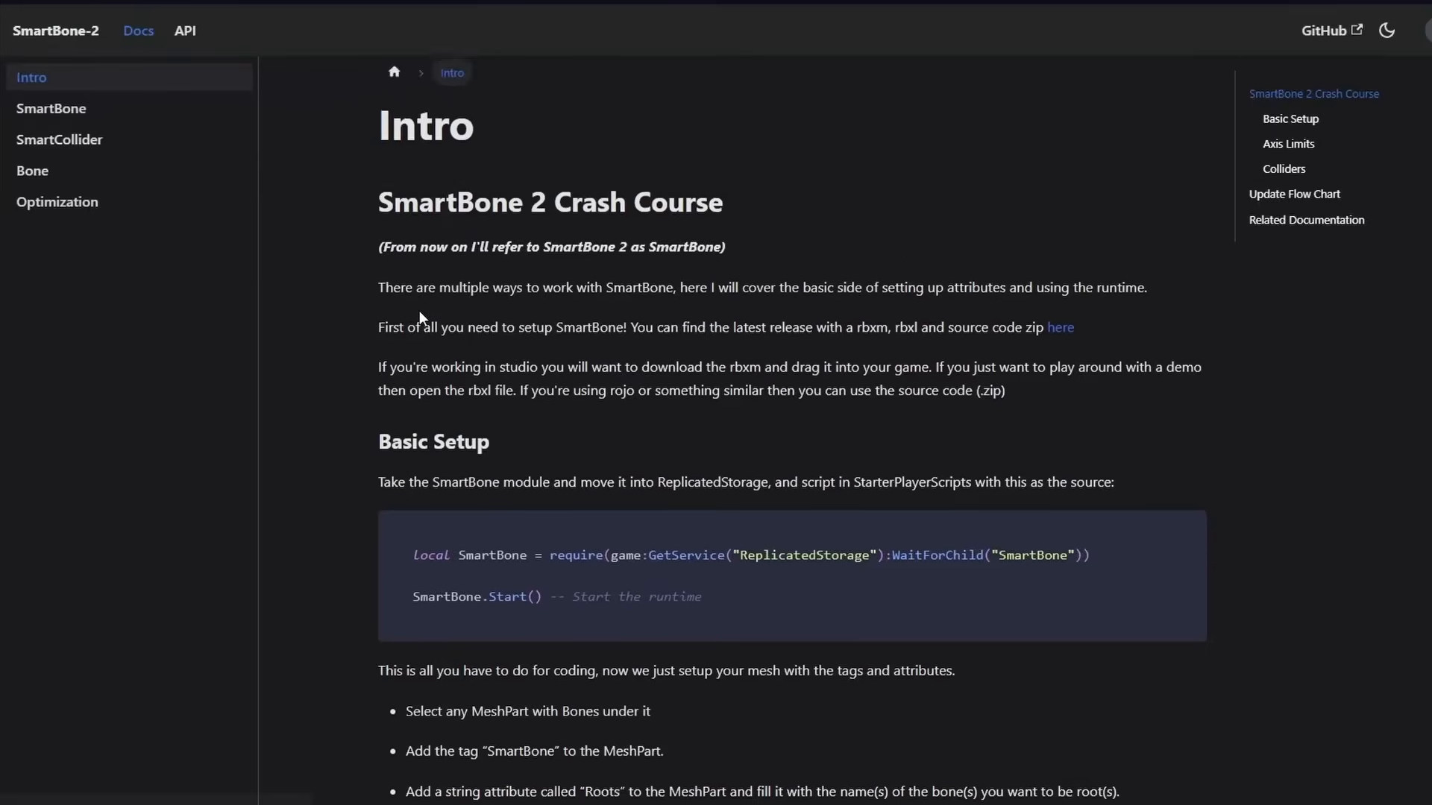
{"action": "scroll", "coordinate": [419, 312], "scroll_direction": "down", "scroll_amount": 5}
{"action": "left_click_drag", "start_coordinate": [565, 349], "coordinate": [441, 284]}
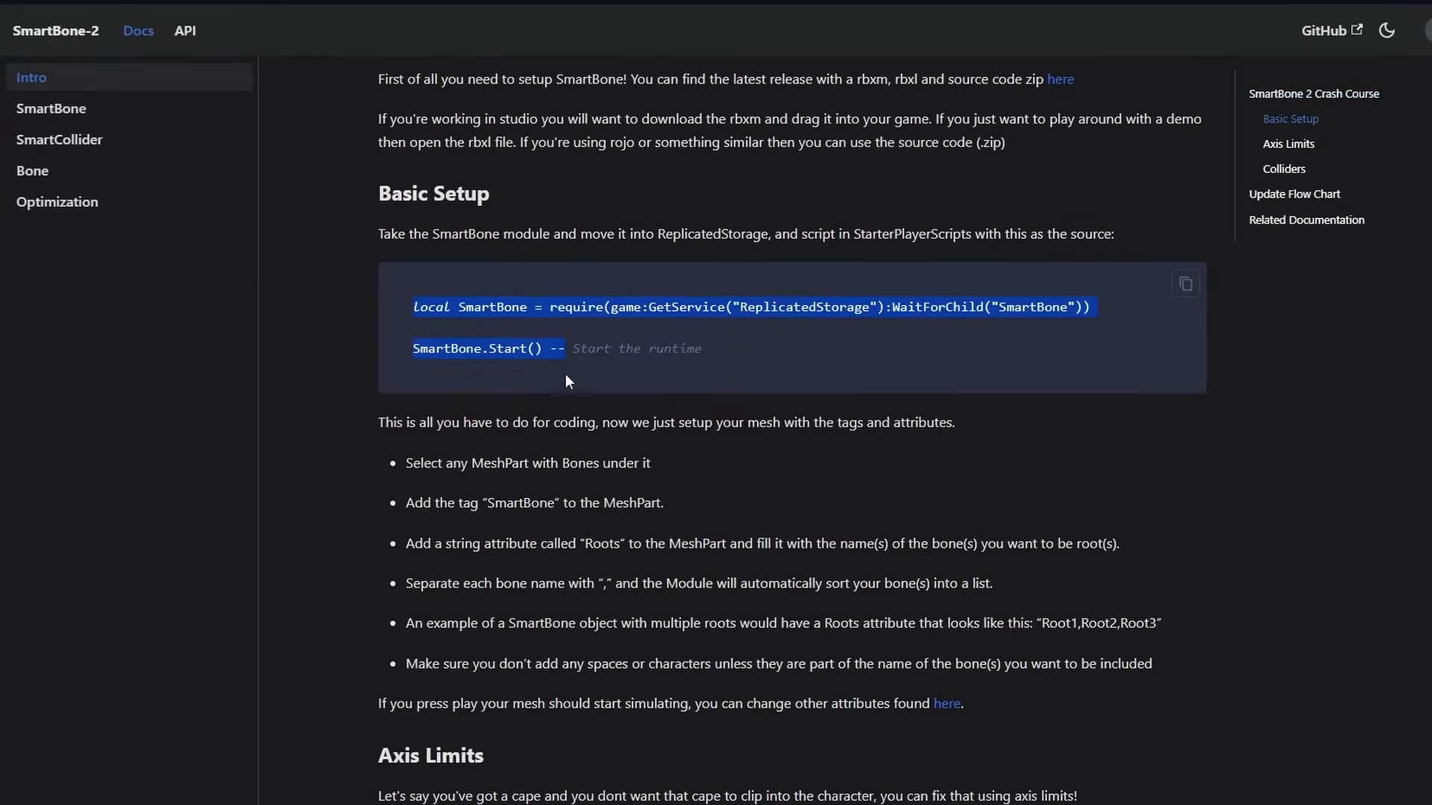
{"action": "scroll", "coordinate": [565, 381], "scroll_direction": "down", "scroll_amount": 1}
{"action": "left_click_drag", "start_coordinate": [356, 328], "coordinate": [717, 619]}
{"action": "left_click", "coordinate": [716, 624]}
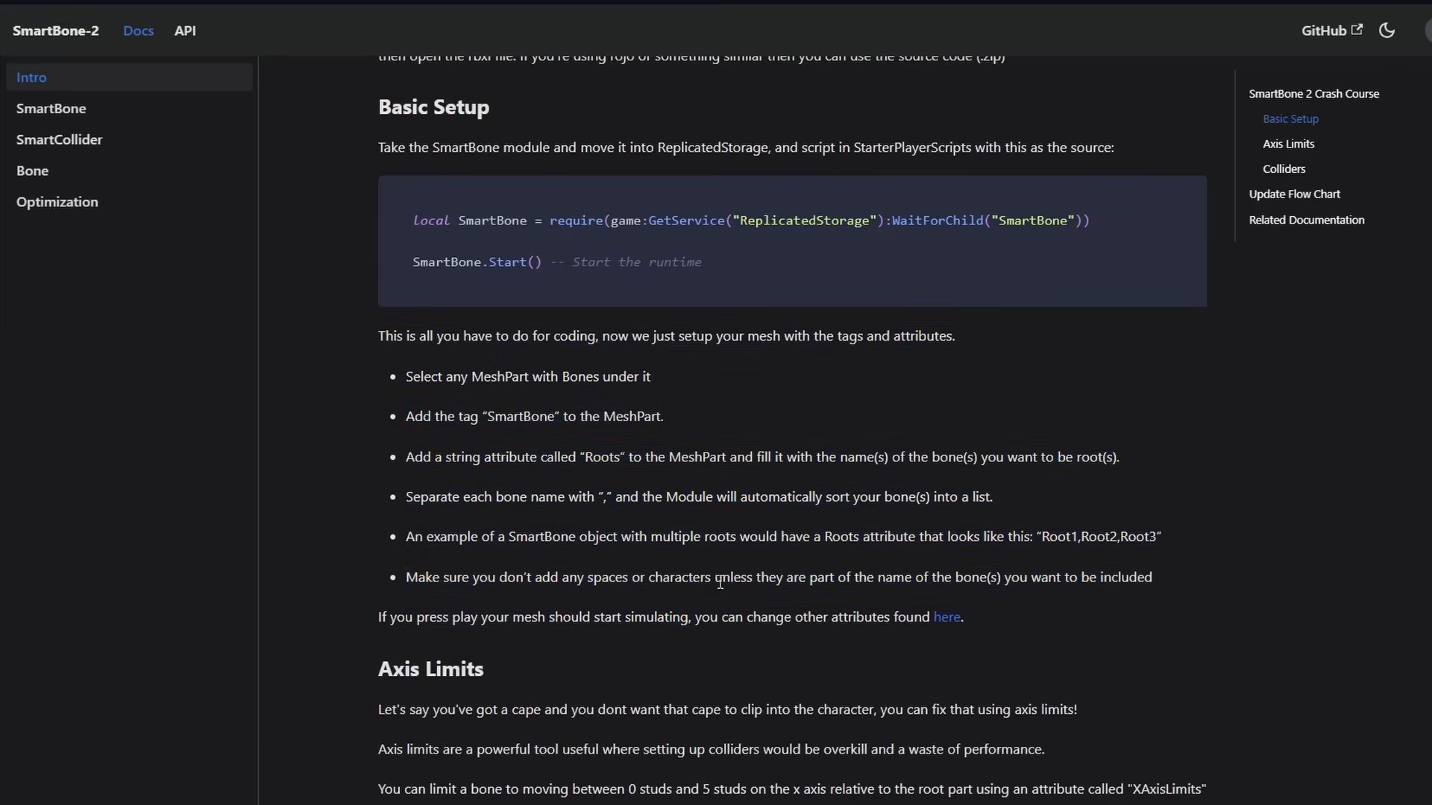
Read the Axis Limits, Colliders and Update Flow Chart sections of the Intro page.
{"action": "scroll", "coordinate": [561, 447], "scroll_direction": "down", "scroll_amount": 6}
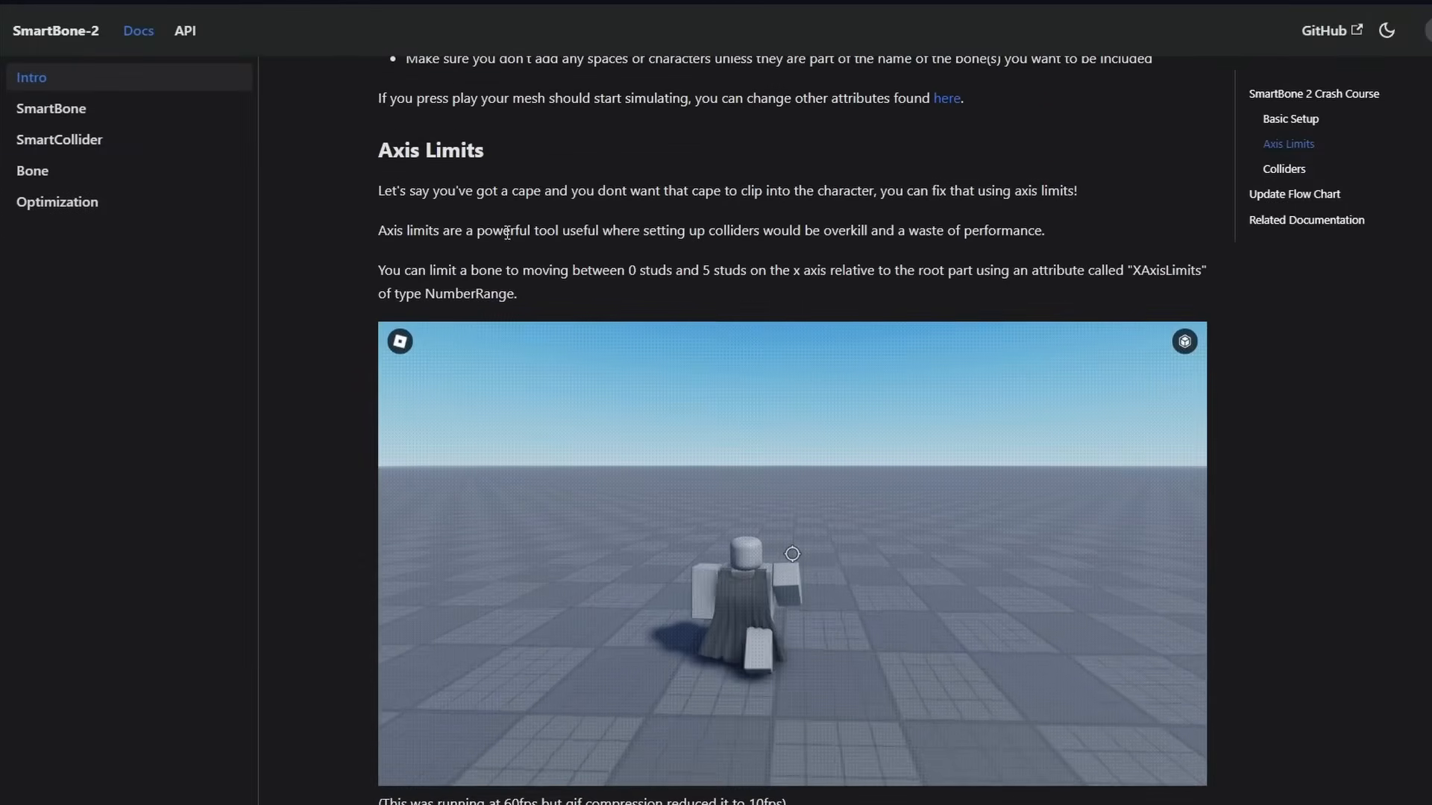
{"action": "scroll", "coordinate": [1089, 547], "scroll_direction": "down", "scroll_amount": 7}
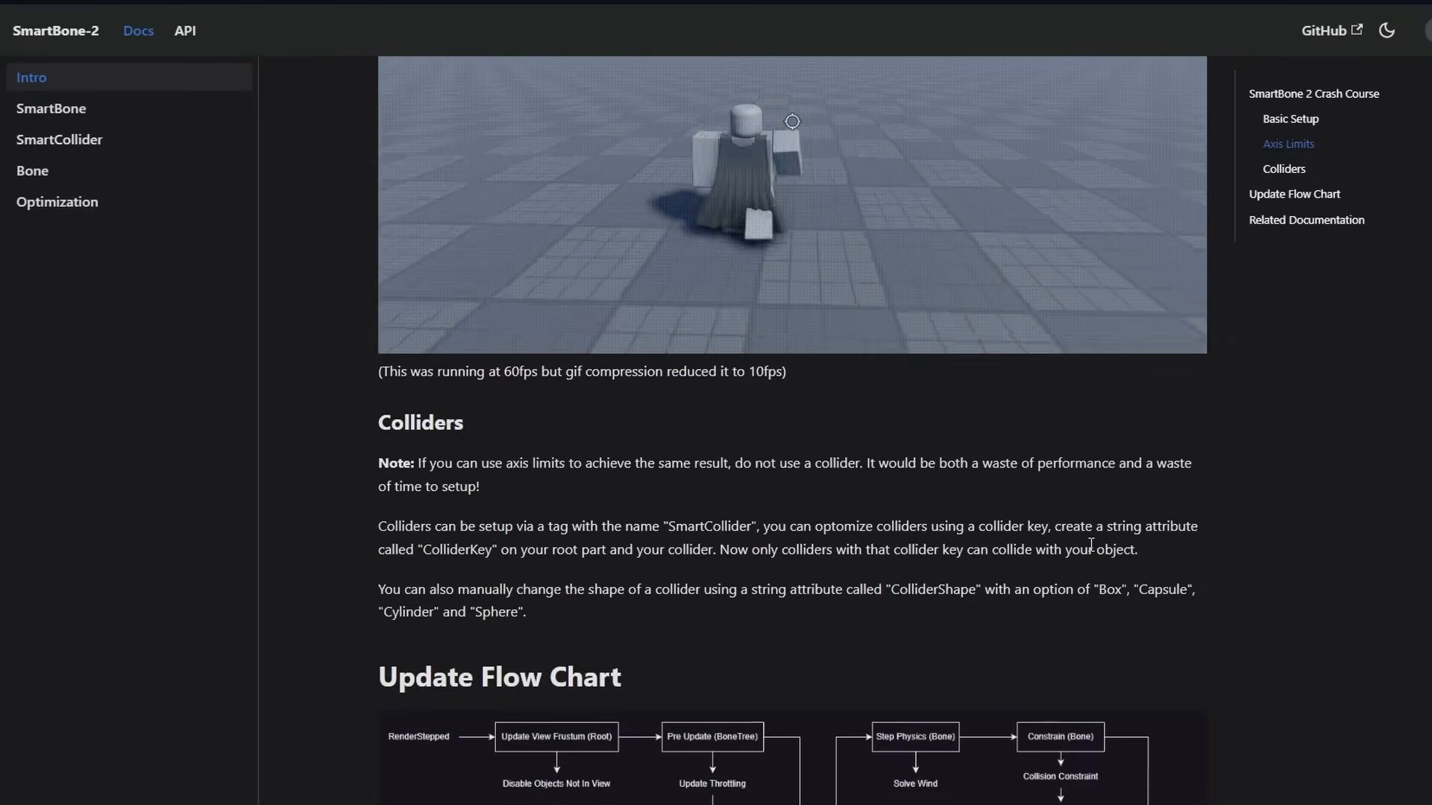
{"action": "scroll", "coordinate": [658, 573], "scroll_direction": "down", "scroll_amount": 5}
Open the SmartBone documentation page and review its attributes, including Debug, Constraint and MatchWorkspaceWind.
{"action": "left_click", "coordinate": [134, 110]}
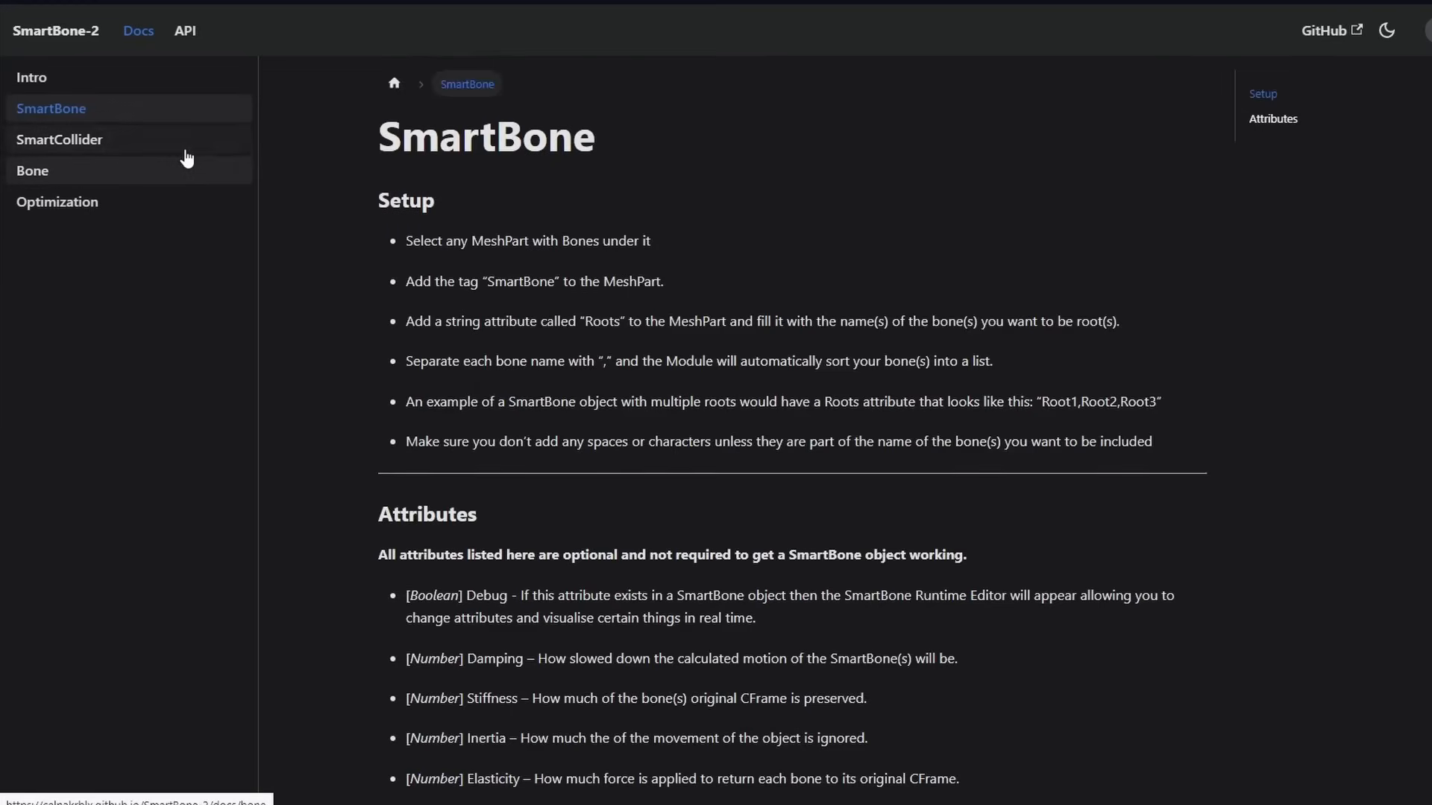
{"action": "scroll", "coordinate": [535, 331], "scroll_direction": "down", "scroll_amount": 2}
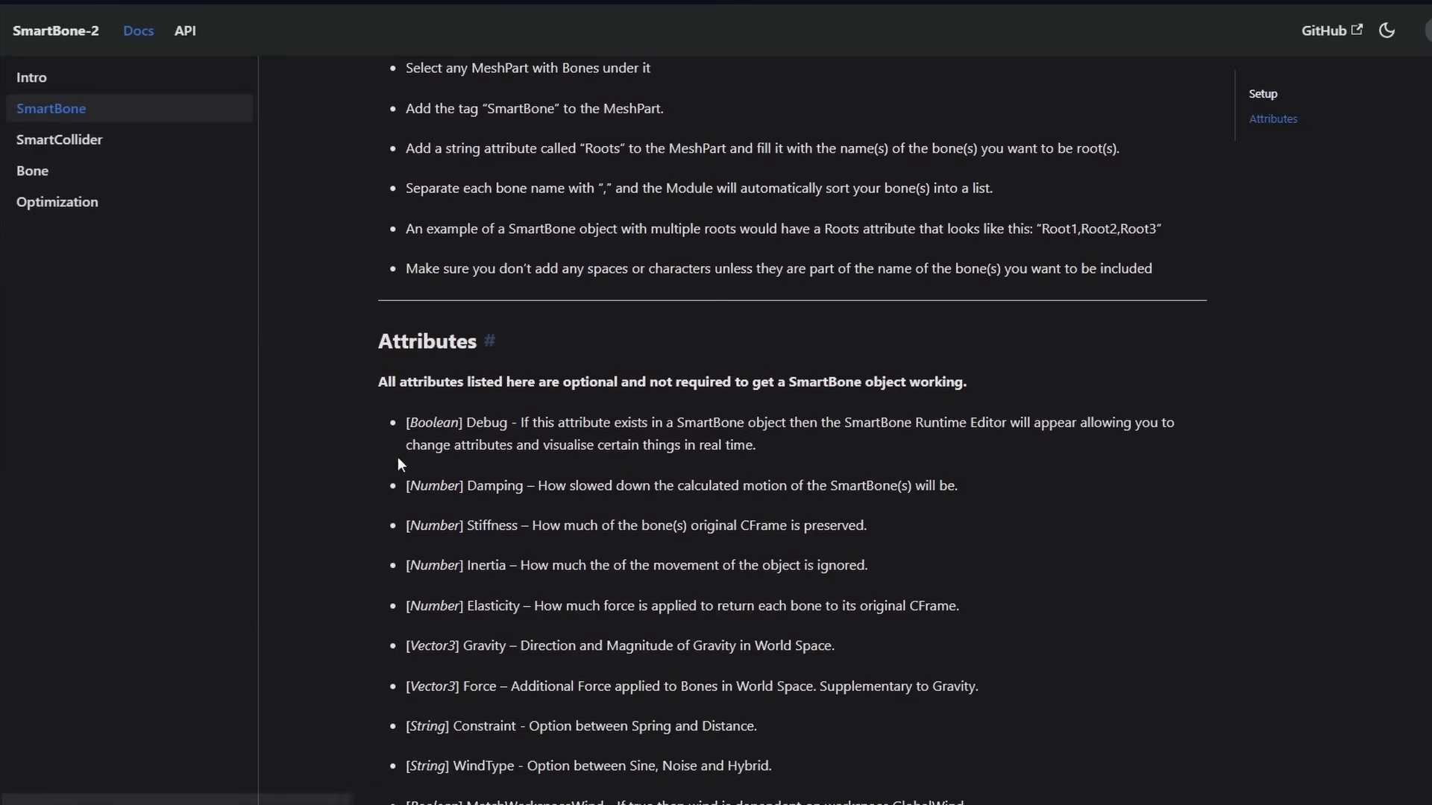
{"action": "scroll", "coordinate": [473, 457], "scroll_direction": "down", "scroll_amount": 3}
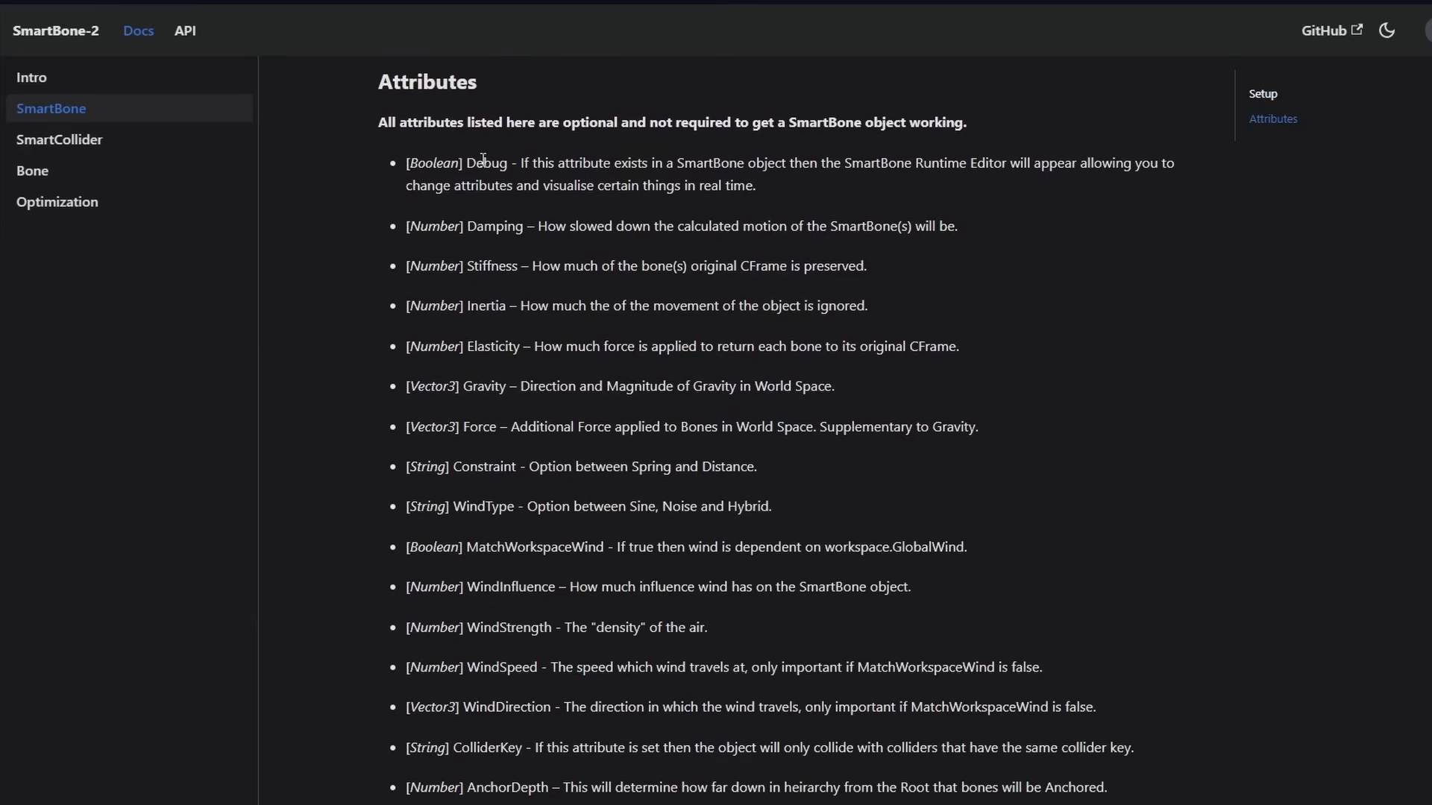
{"action": "left_click", "coordinate": [481, 466]}
{"action": "left_click_drag", "start_coordinate": [468, 548], "coordinate": [604, 552]}
{"action": "left_click", "coordinate": [590, 550]}
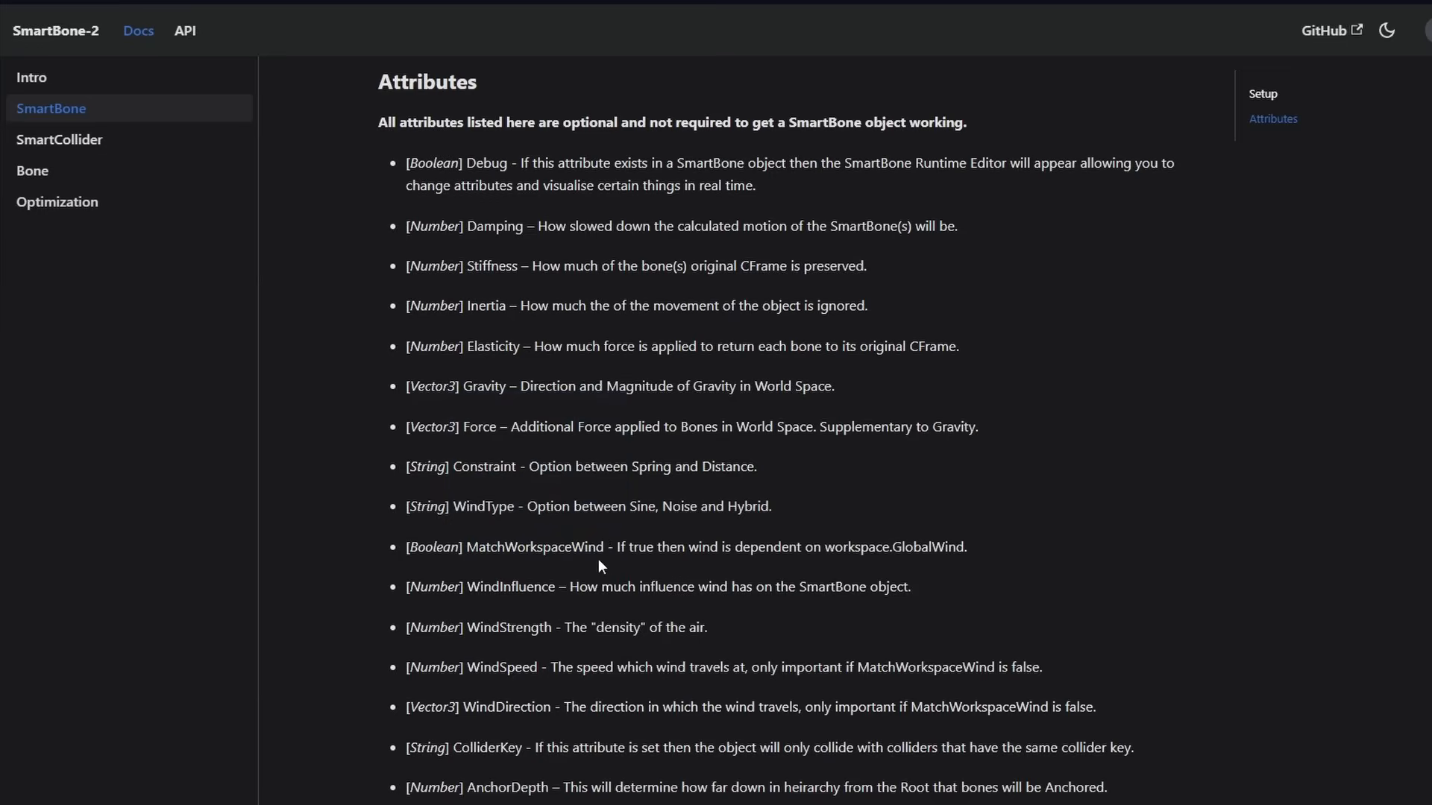
Open the SmartCollider documentation page and read how to tag objects that should collide with SmartBone objects.
{"action": "left_click", "coordinate": [116, 146]}
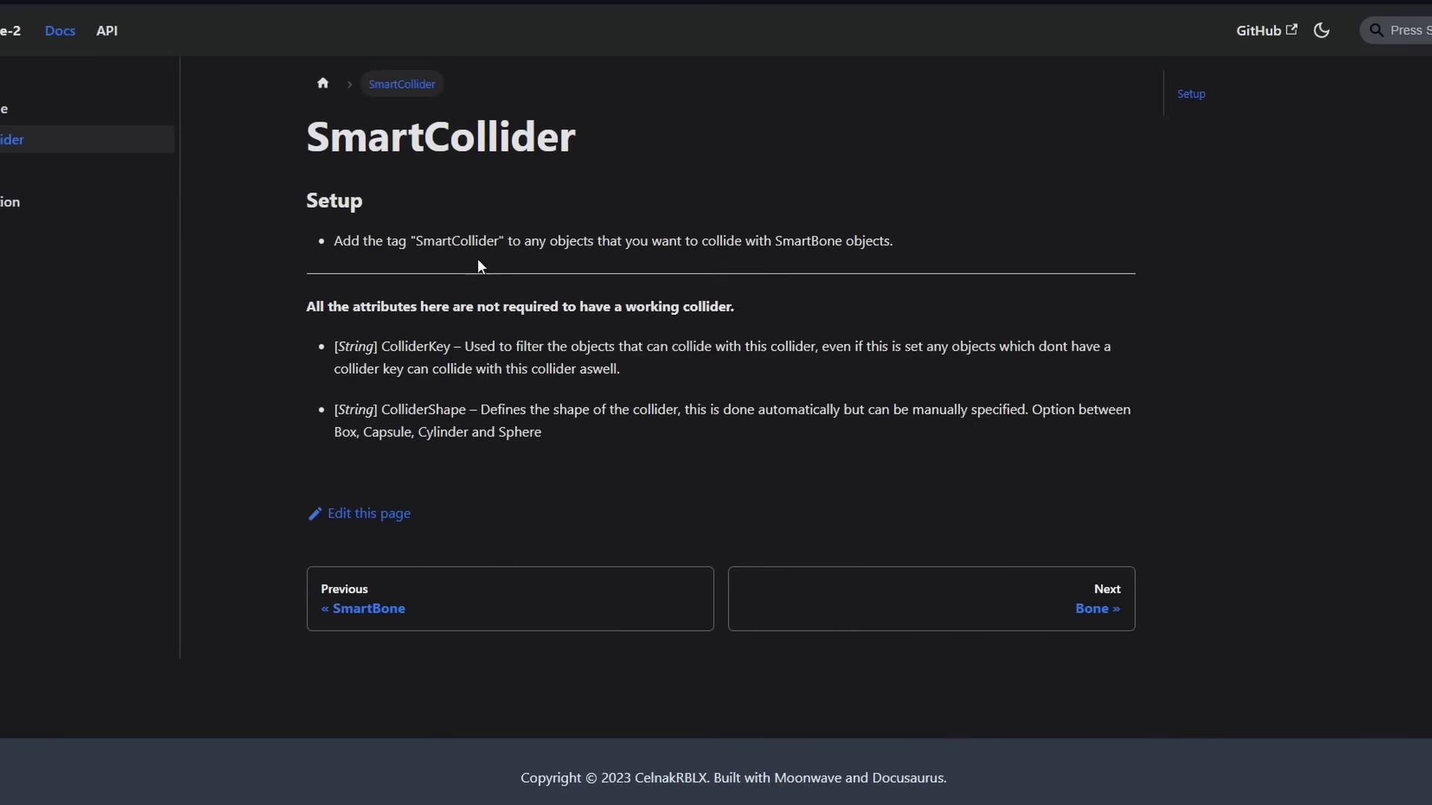
{"action": "left_click_drag", "start_coordinate": [652, 240], "coordinate": [800, 240]}
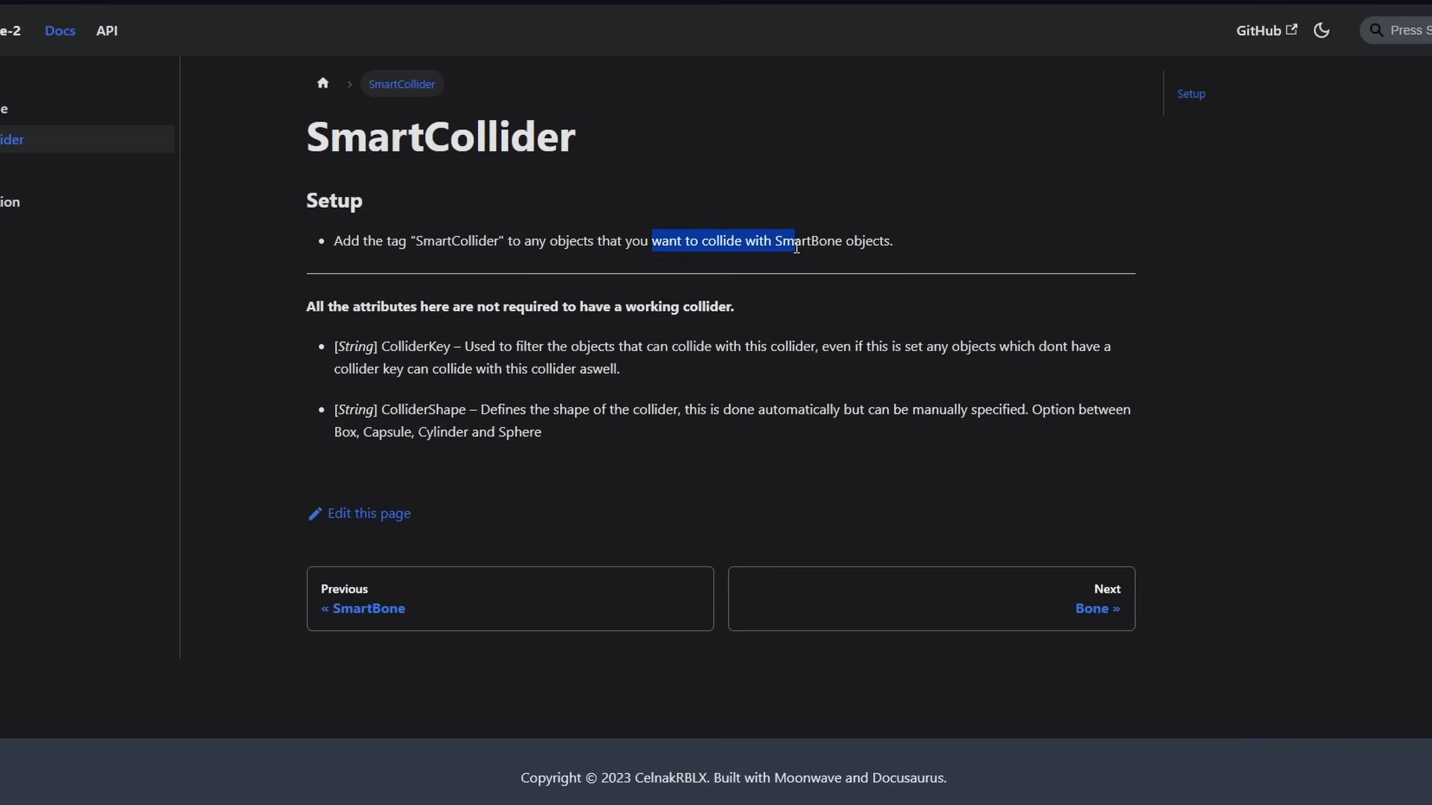
{"action": "left_click", "coordinate": [812, 284]}
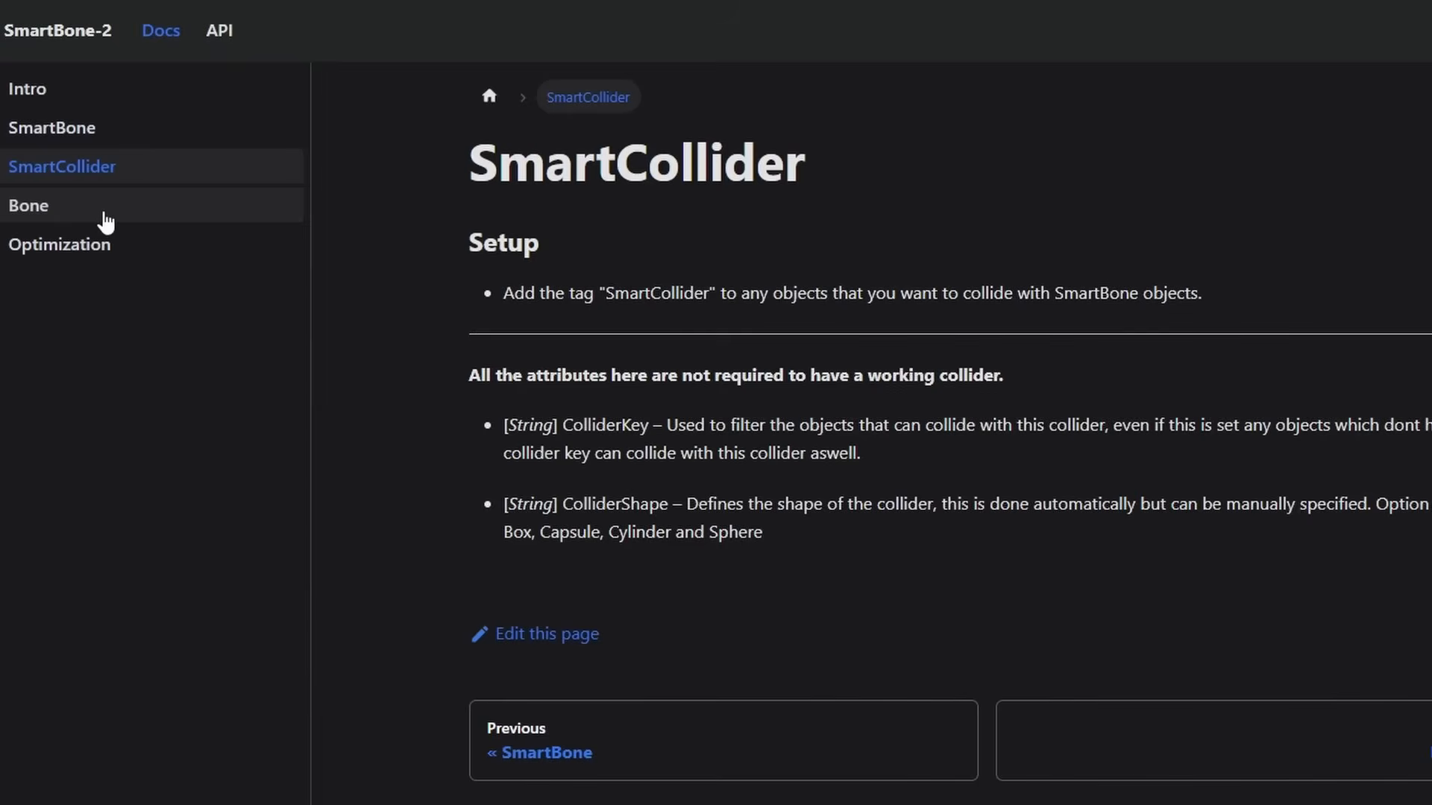
Review the per-bone attributes on the Bone page and the performance advice on the Optimization page.
{"action": "left_click", "coordinate": [107, 222]}
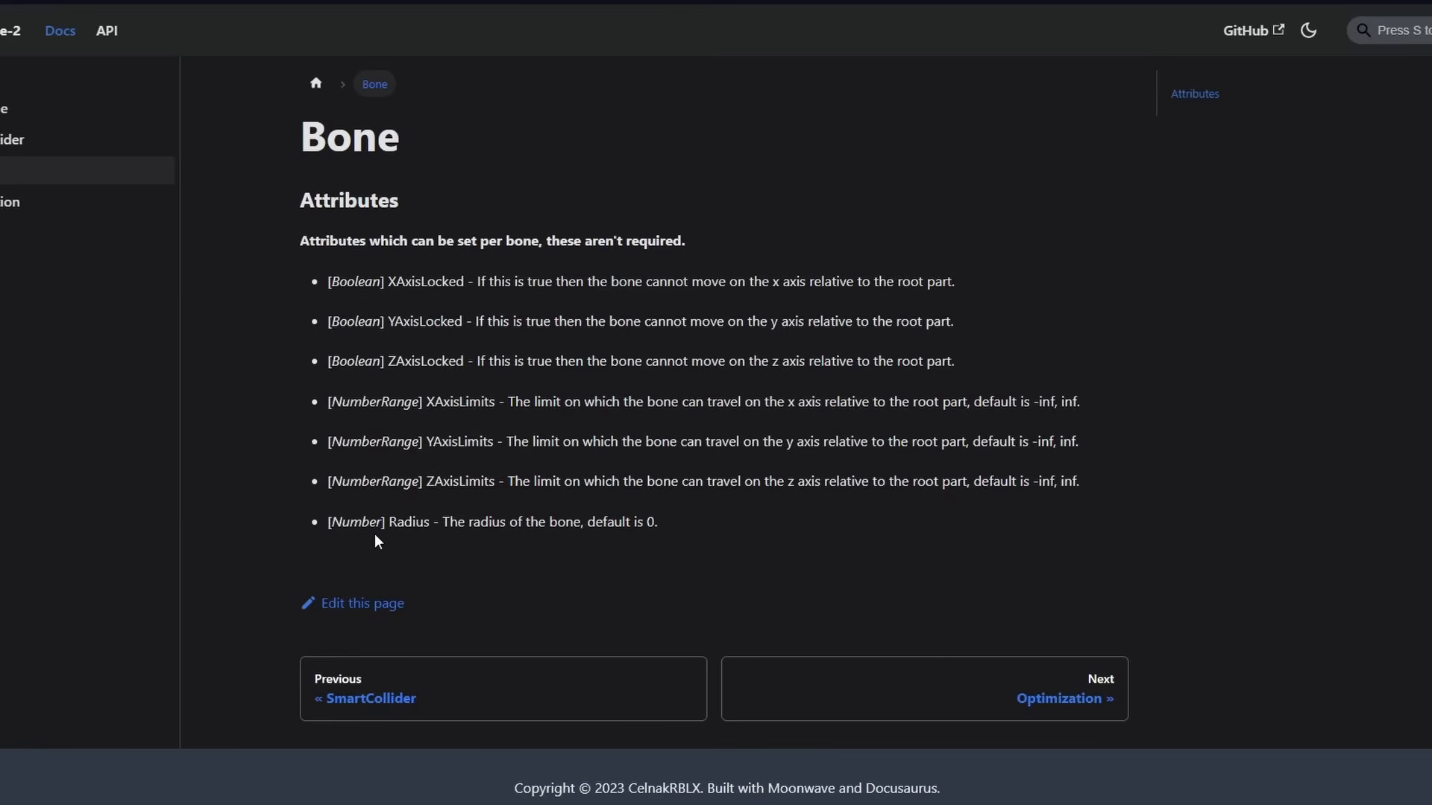
{"action": "left_click", "coordinate": [88, 201]}
{"action": "scroll", "coordinate": [435, 246], "scroll_direction": "down", "scroll_amount": 5}
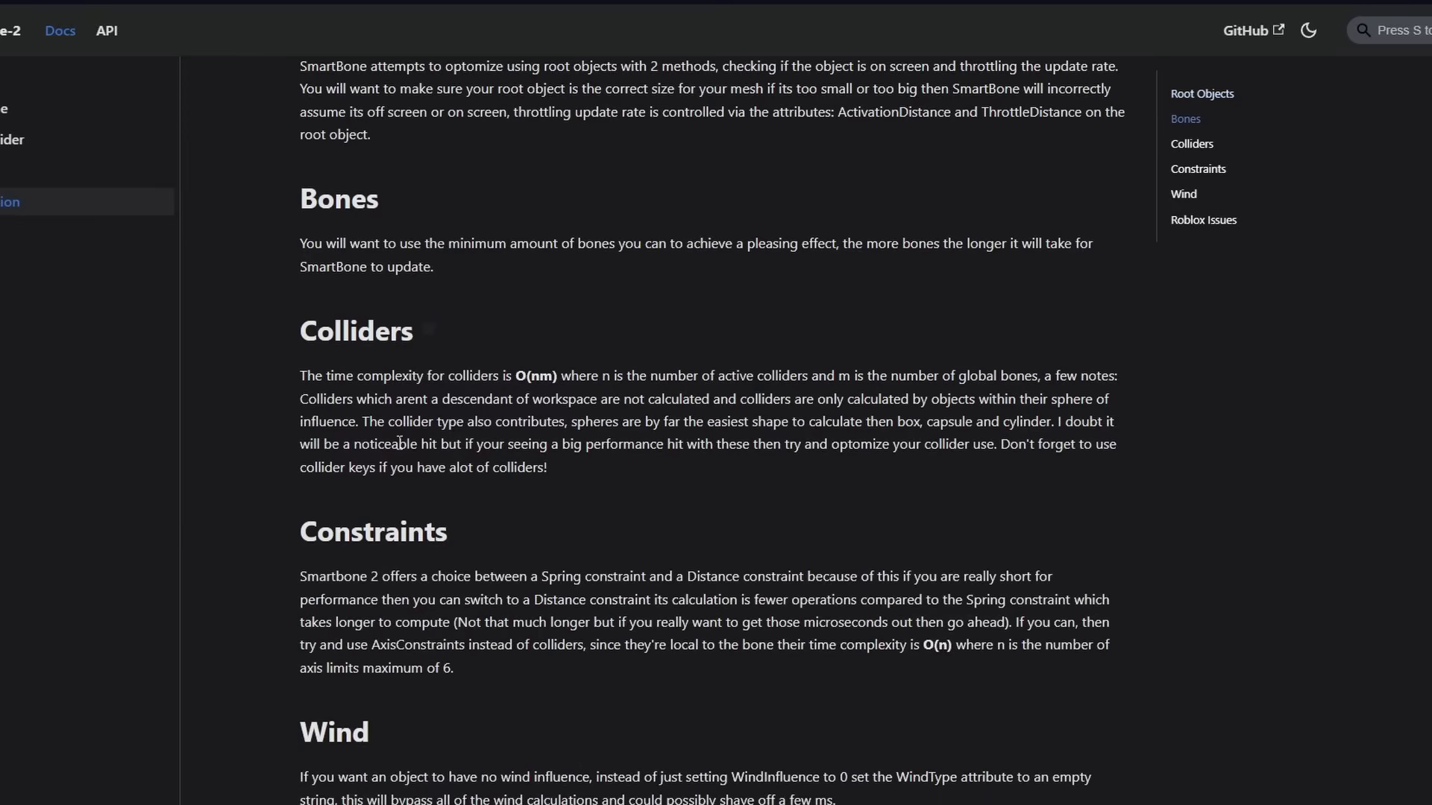
{"action": "scroll", "coordinate": [405, 575], "scroll_direction": "down", "scroll_amount": 3}
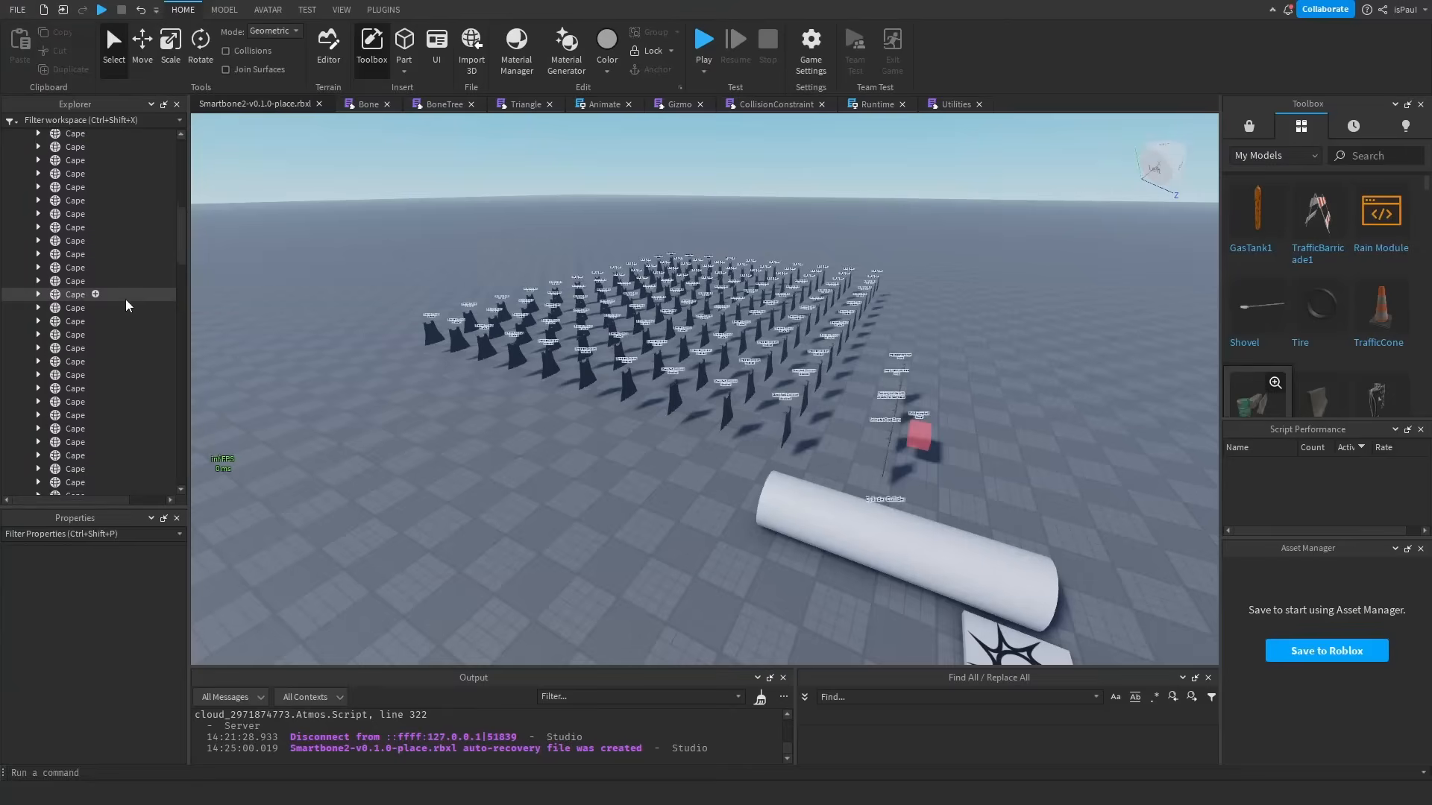
Move the Stress Test folder out of Workspace into ServerScriptService.
{"action": "scroll", "coordinate": [119, 293], "scroll_direction": "up", "scroll_amount": 5}
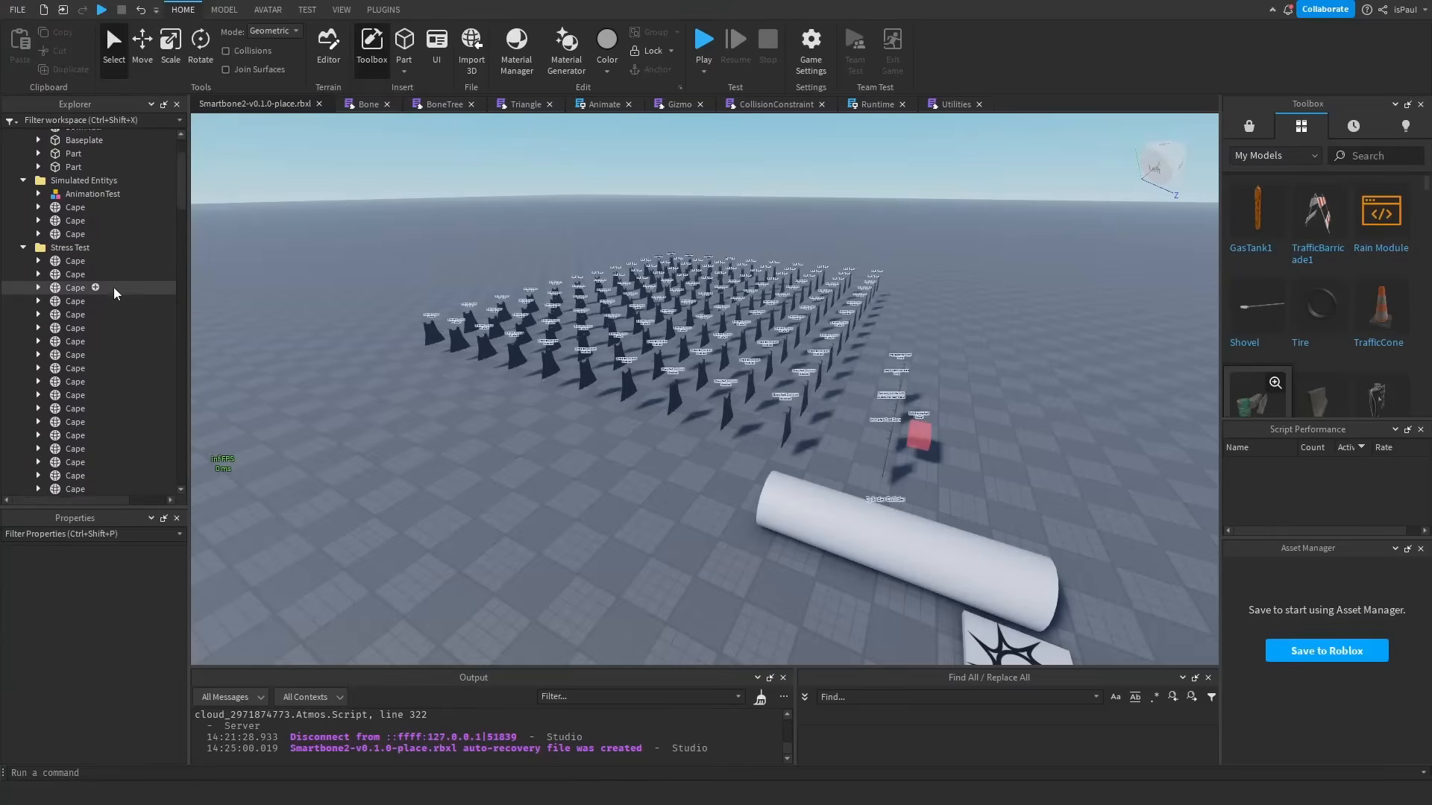
{"action": "left_click_drag", "start_coordinate": [54, 319], "coordinate": [82, 416]}
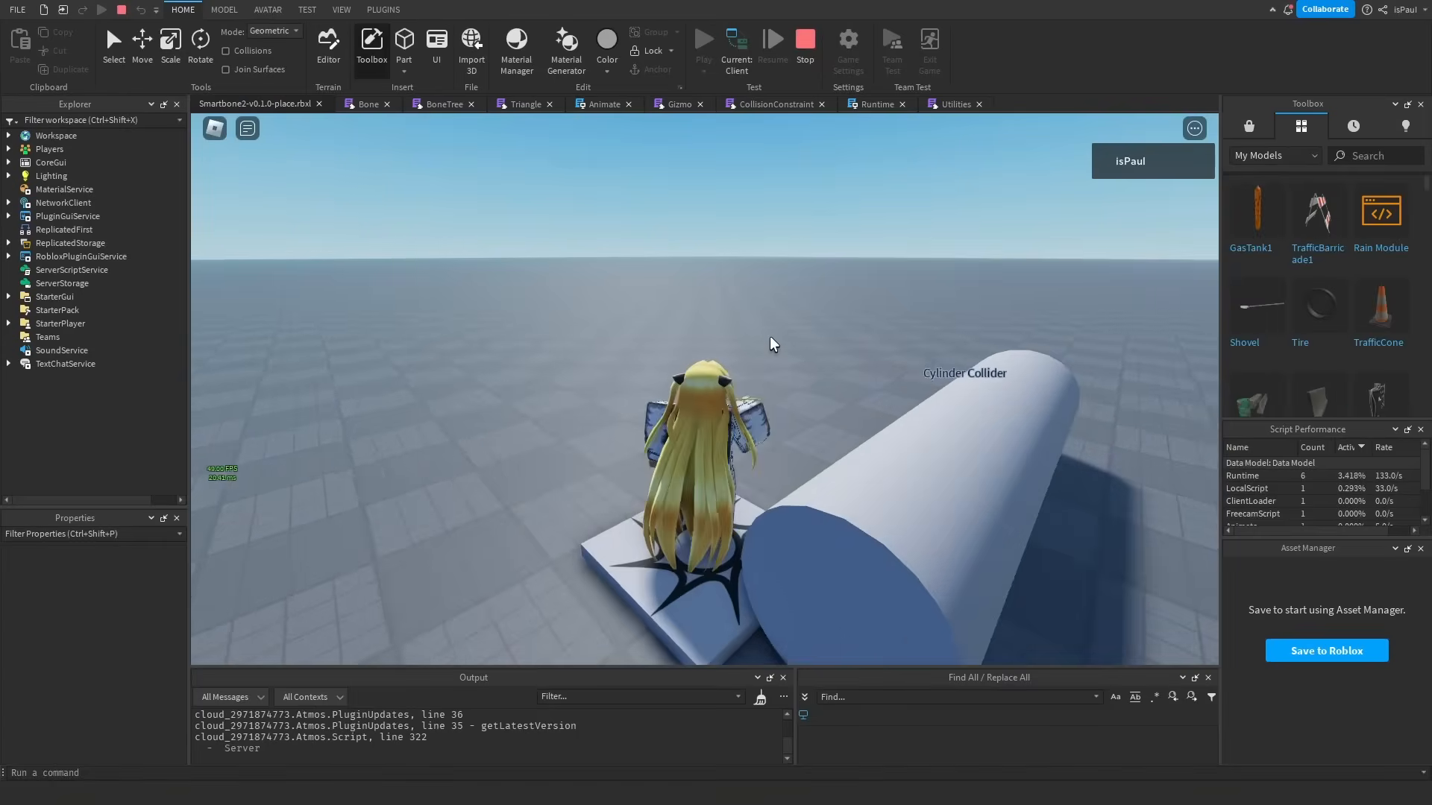
Playtest the place and jump the character onto the Cylinder Collider to observe how its simulated hair reacts.
{"action": "key", "text": "a"}
{"action": "key", "text": "w"}
{"action": "right_click_drag", "start_coordinate": [753, 457], "coordinate": [728, 525]}
{"action": "key", "text": "space"}
{"action": "key", "text": "d"}
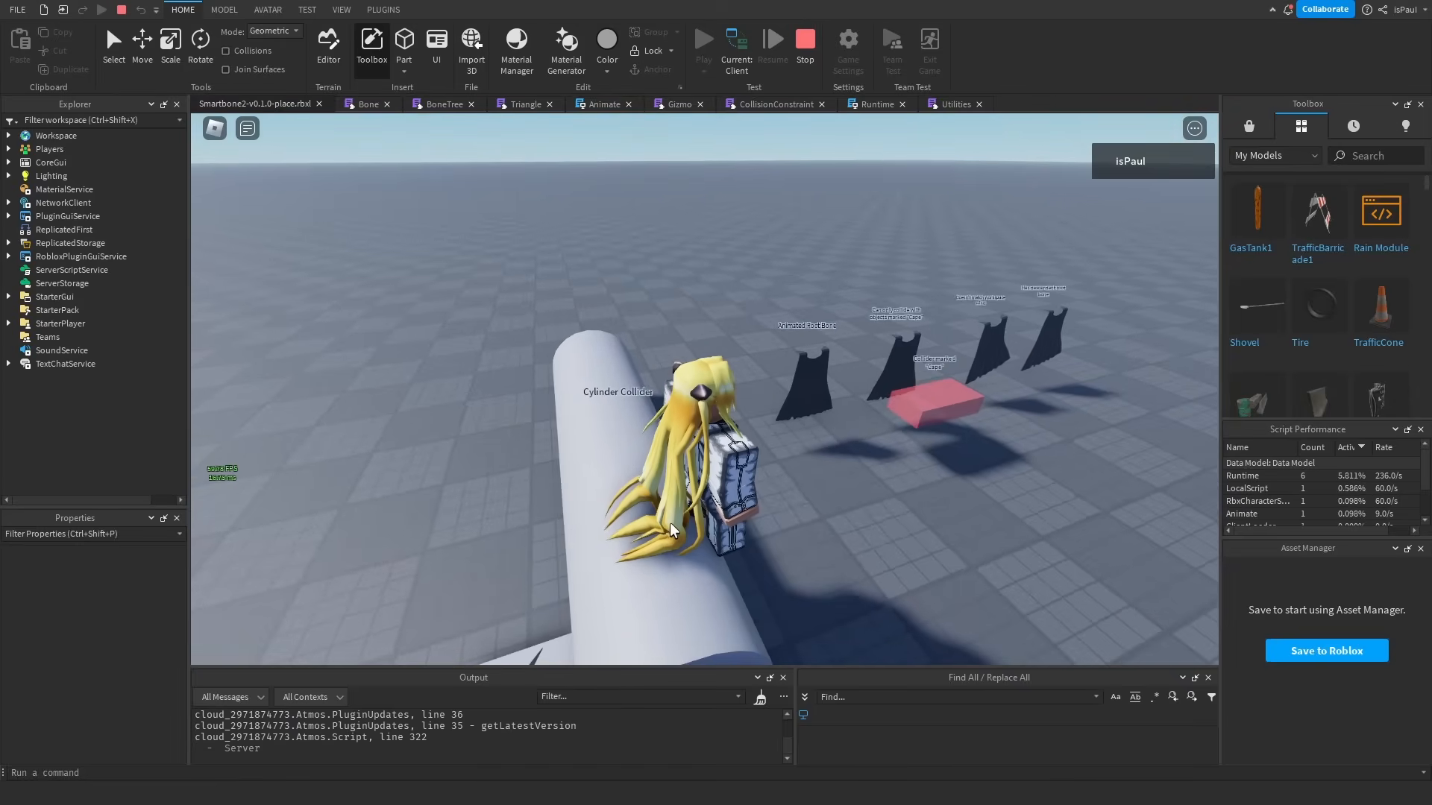
Walk the character past the golden wheeled collider to the pavilion benches and observe the hair collisions from several angles.
{"action": "key", "text": "s"}
{"action": "right_click_drag", "start_coordinate": [642, 507], "coordinate": [763, 453]}
{"action": "key", "text": "d"}
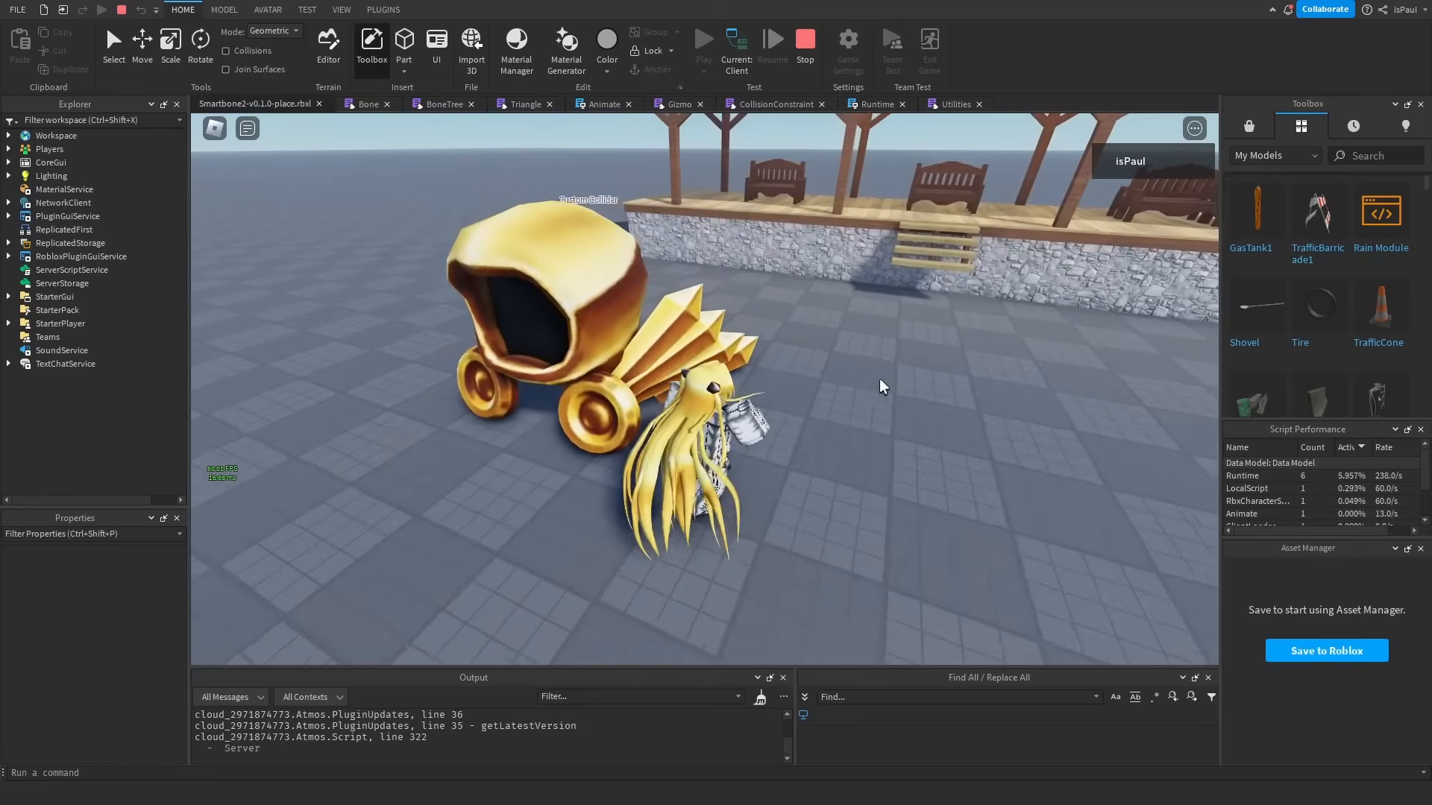
{"action": "right_click_drag", "start_coordinate": [820, 343], "coordinate": [750, 480]}
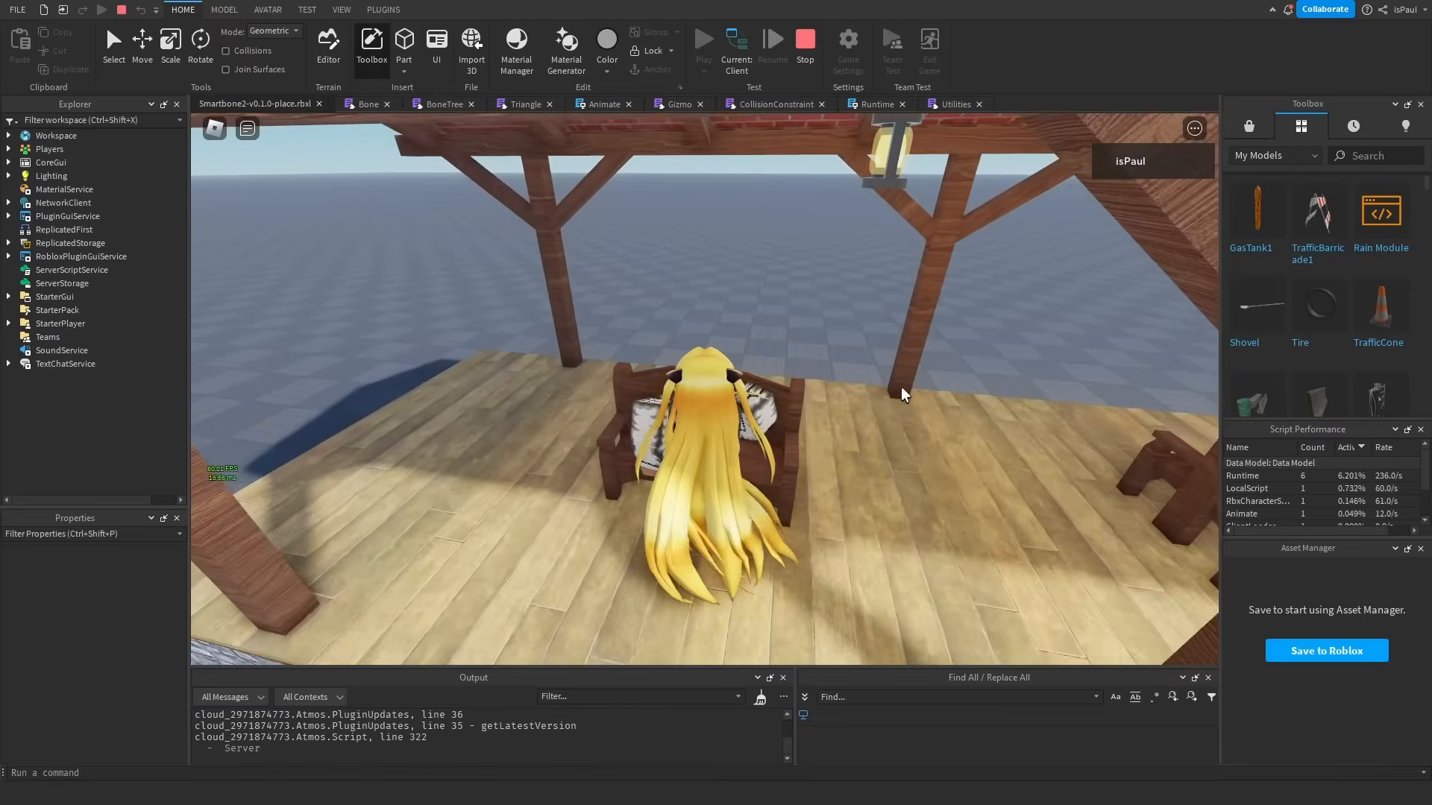
{"action": "right_click_drag", "start_coordinate": [901, 386], "coordinate": [901, 386]}
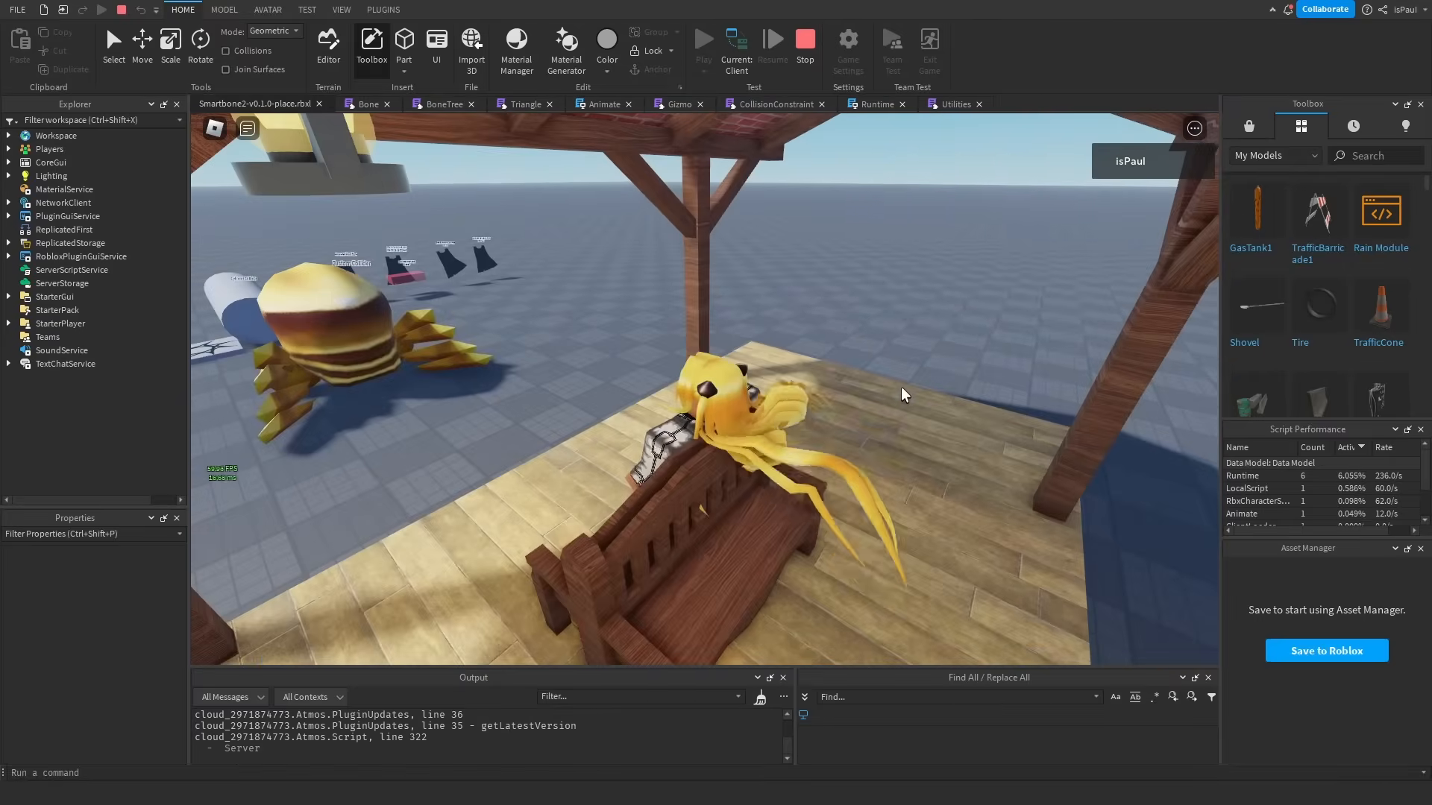
{"action": "right_click_drag", "start_coordinate": [821, 442], "coordinate": [820, 444]}
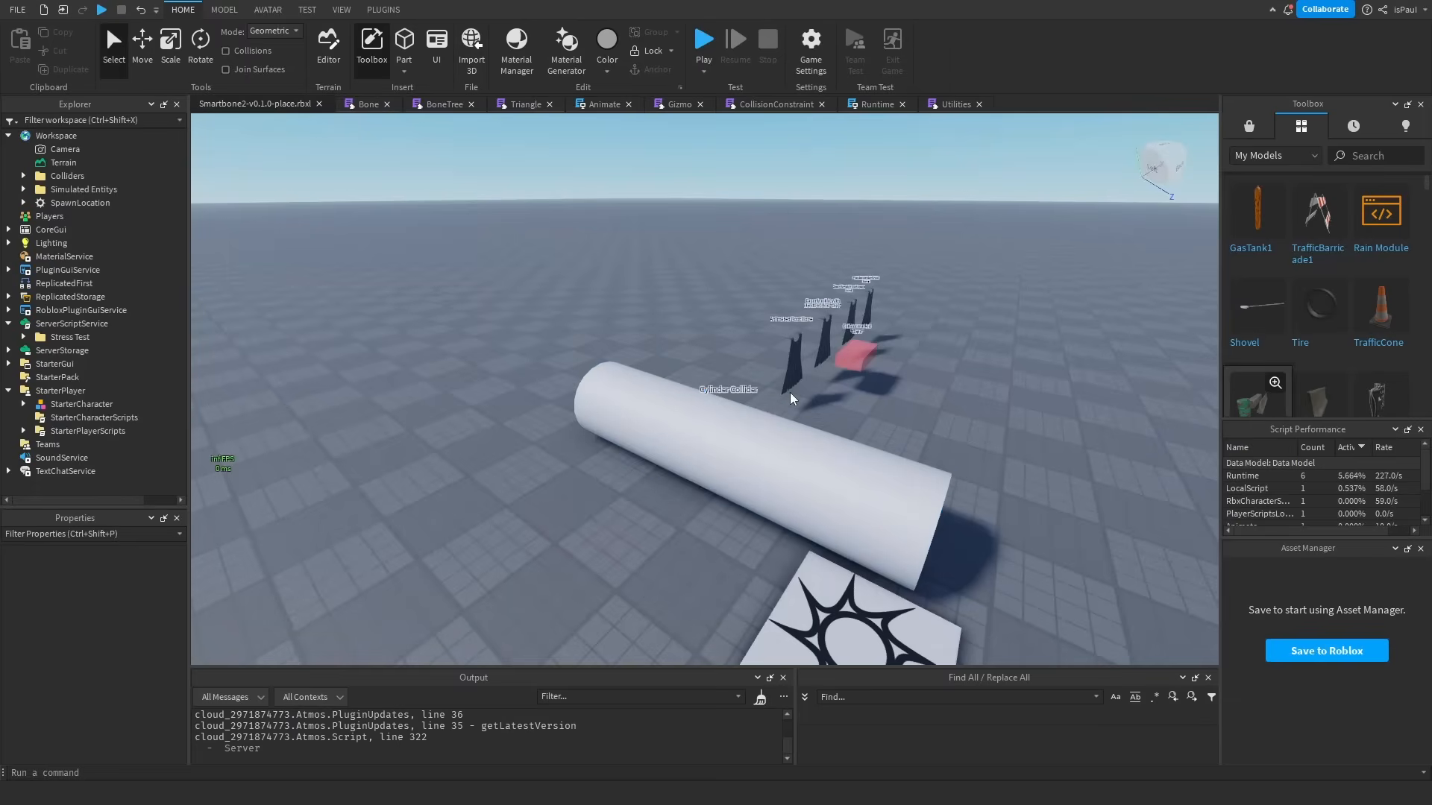
Reposition the cloth flag model near the spawn location with the Move tool.
{"action": "right_click_drag", "start_coordinate": [766, 359], "coordinate": [843, 386]}
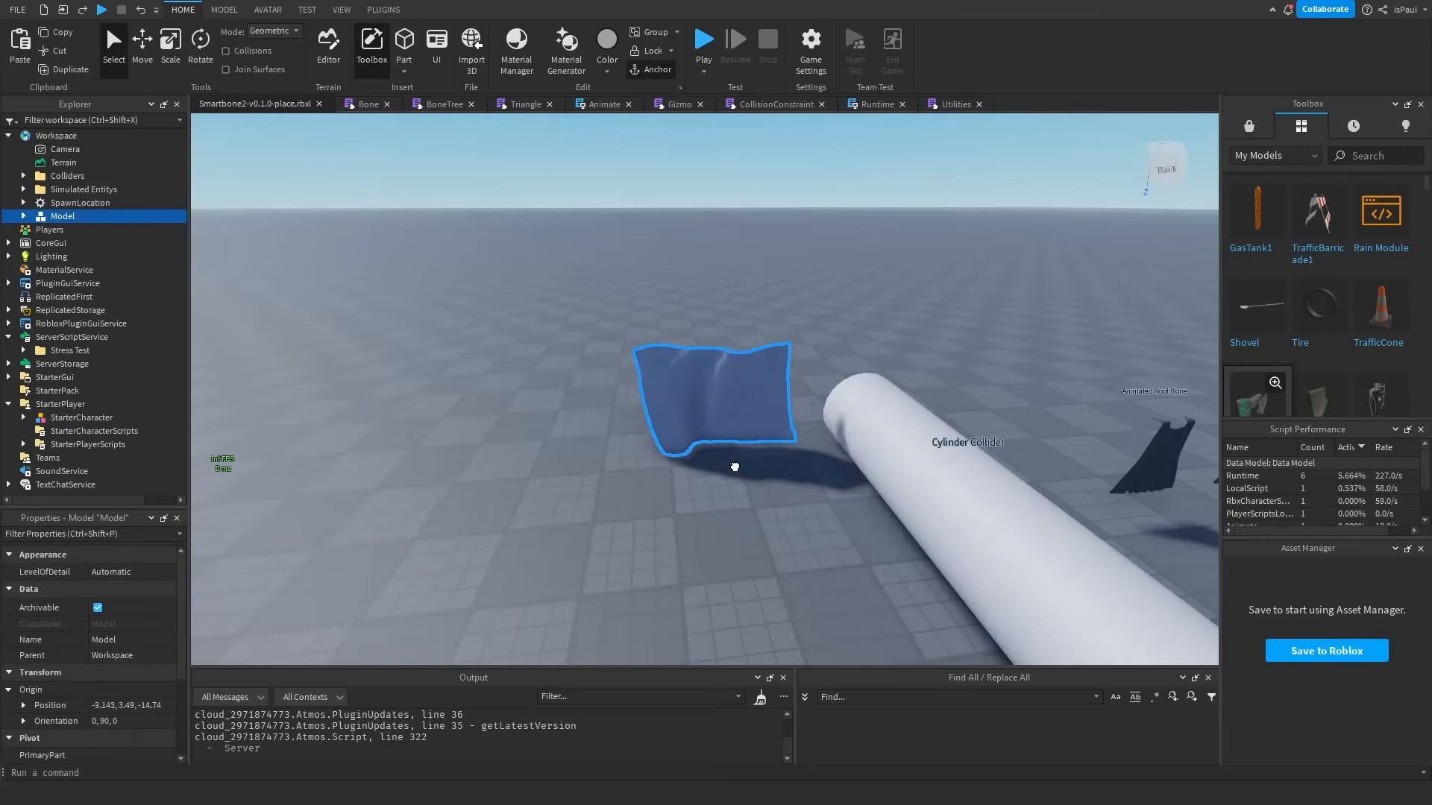
{"action": "right_click_drag", "start_coordinate": [735, 467], "coordinate": [775, 499]}
{"action": "key", "text": "ctrl+2"}
{"action": "left_click_drag", "start_coordinate": [775, 498], "coordinate": [774, 484]}
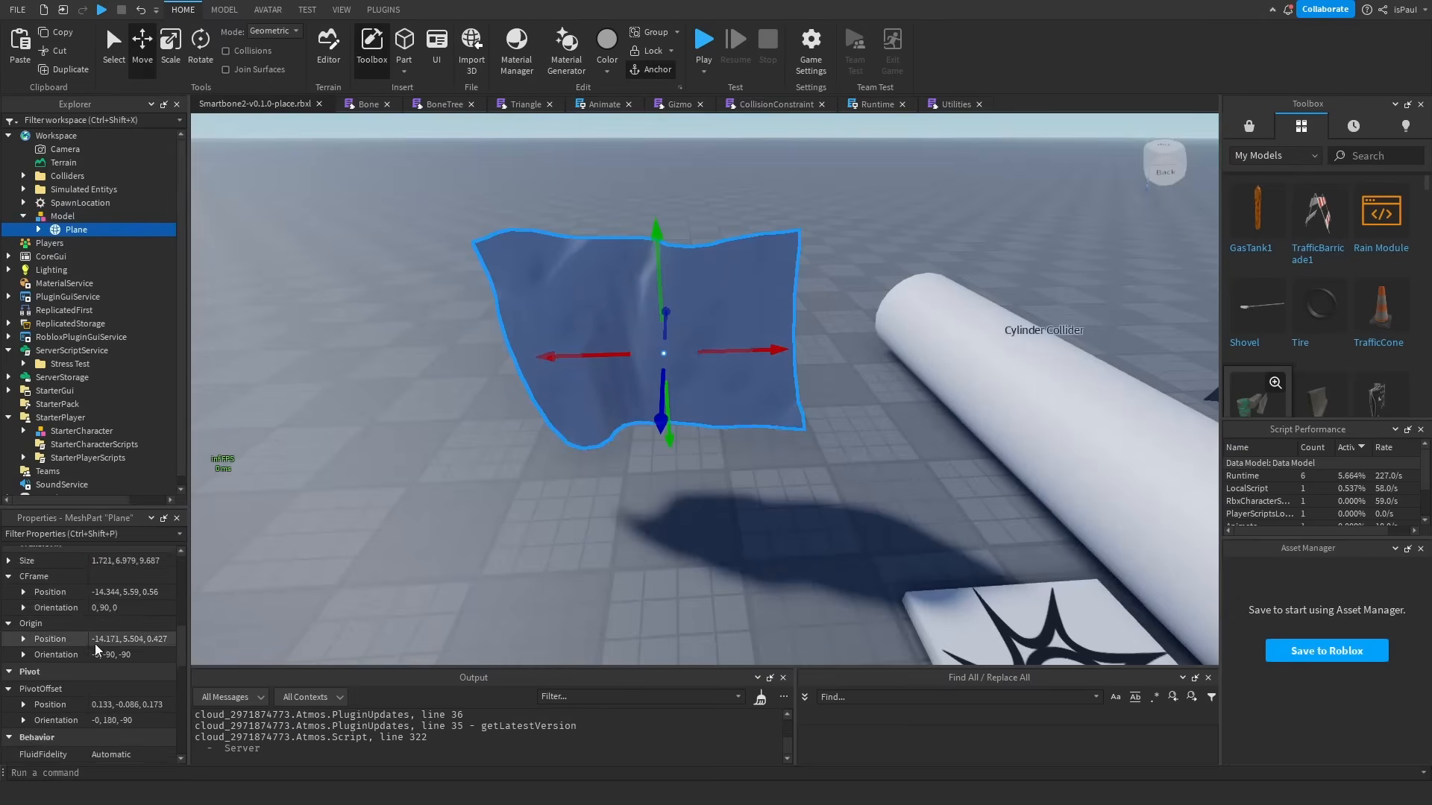
Review the tags and attributes of the flag's Plane mesh and open the options of its ThrottleDistance attribute.
{"action": "scroll", "coordinate": [95, 649], "scroll_direction": "down", "scroll_amount": 10}
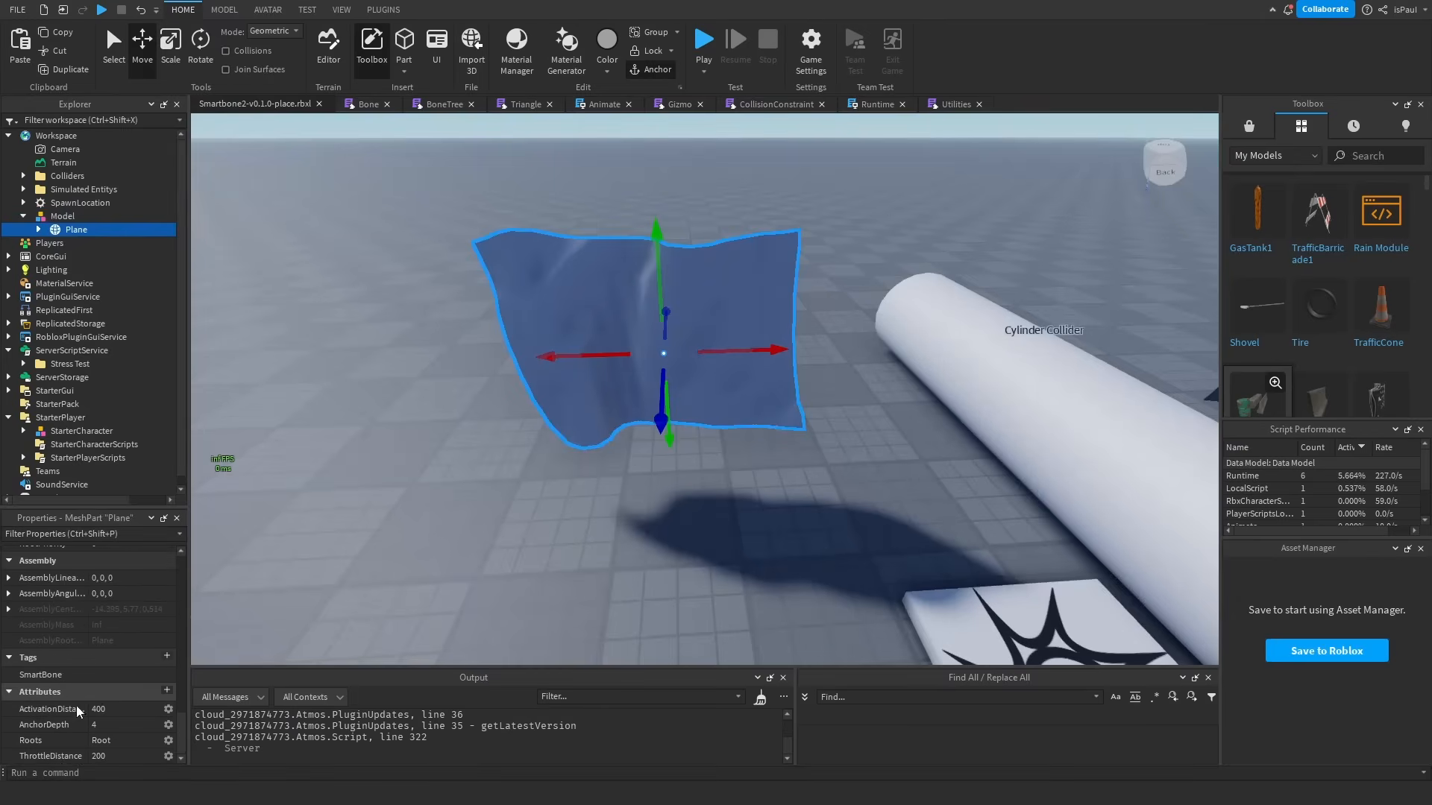
{"action": "left_click", "coordinate": [168, 756]}
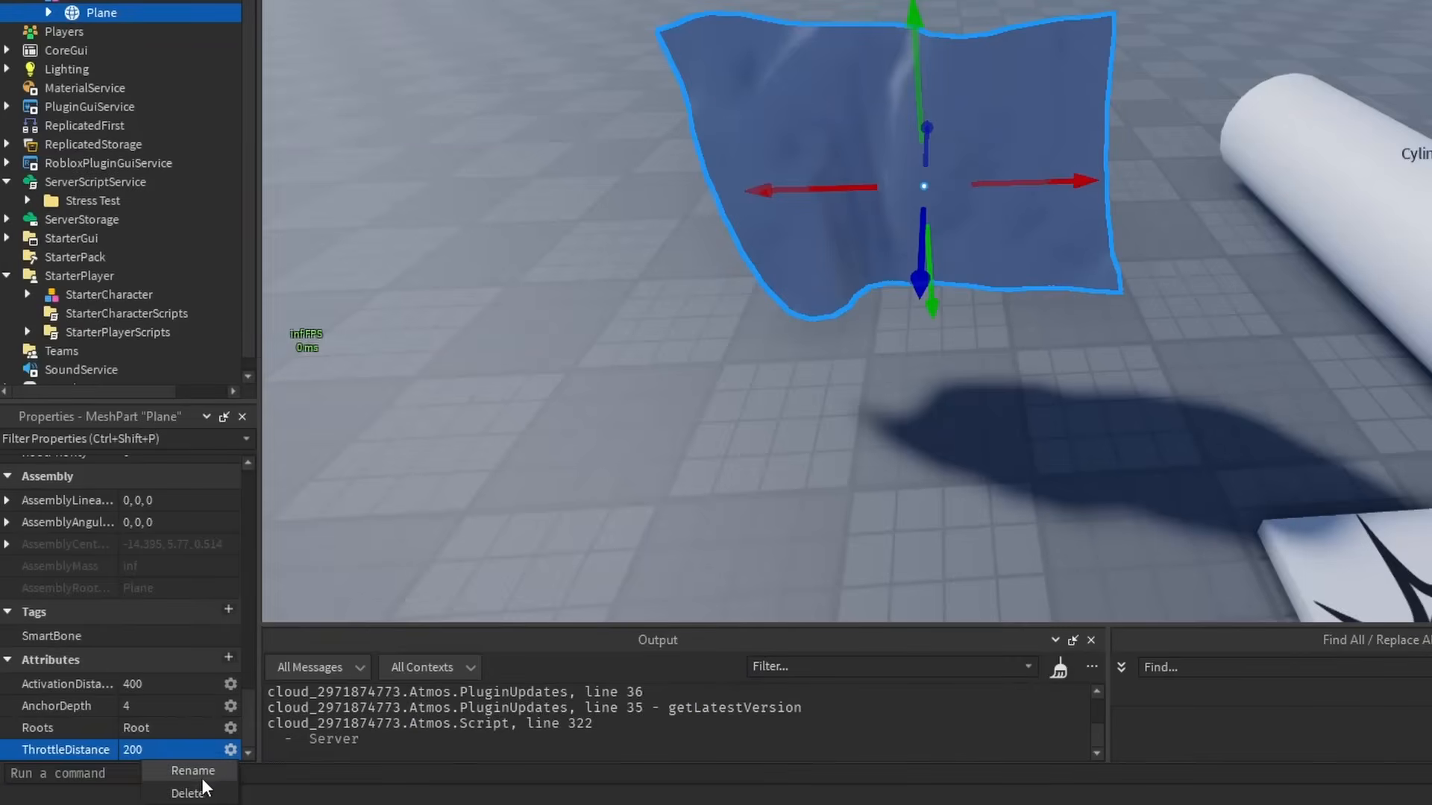
{"action": "left_click", "coordinate": [201, 789]}
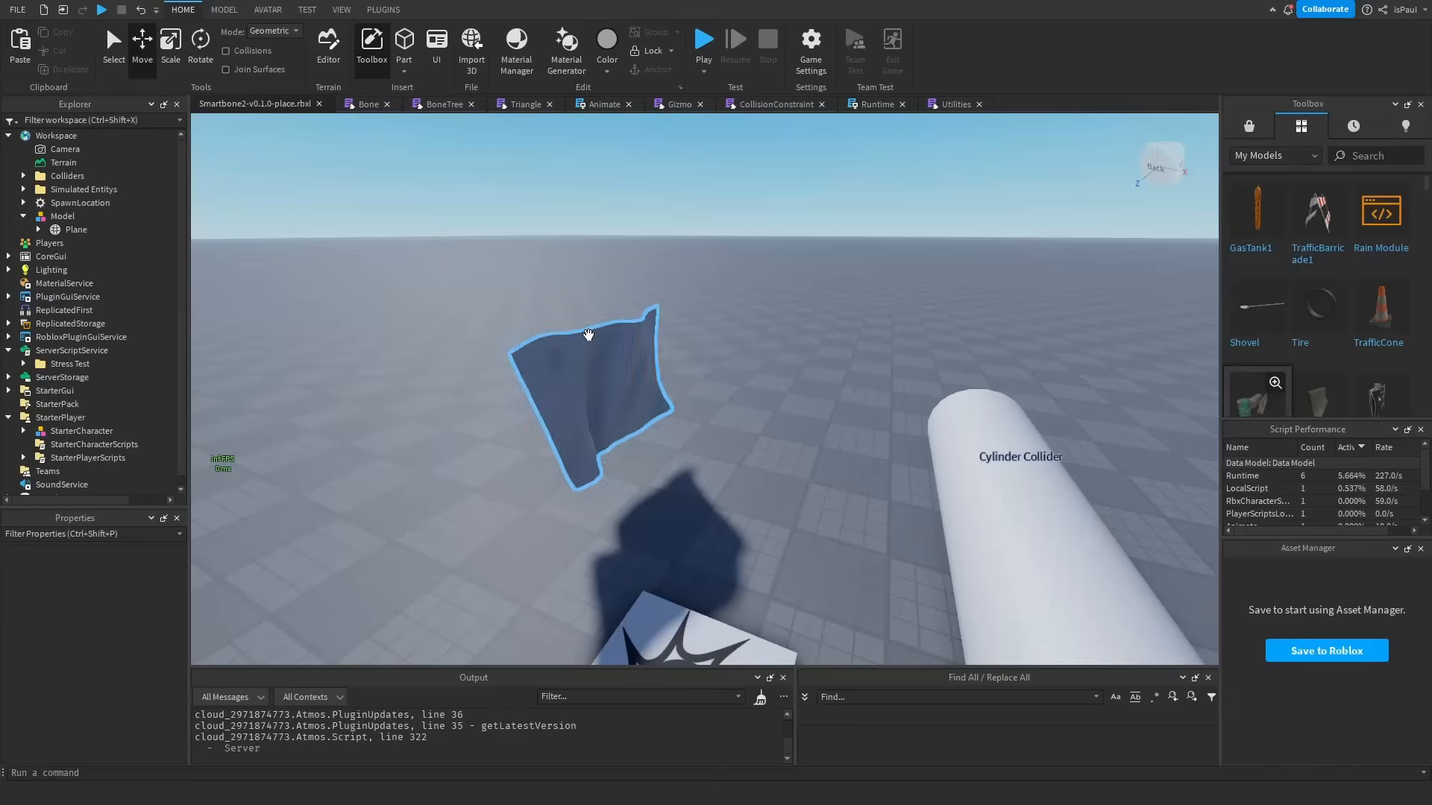
Expand the flag's Plane mesh and inspect its Root bone and the child bones beneath it.
{"action": "left_click", "coordinate": [588, 336]}
{"action": "left_click", "coordinate": [38, 230]}
{"action": "left_click", "coordinate": [55, 244]}
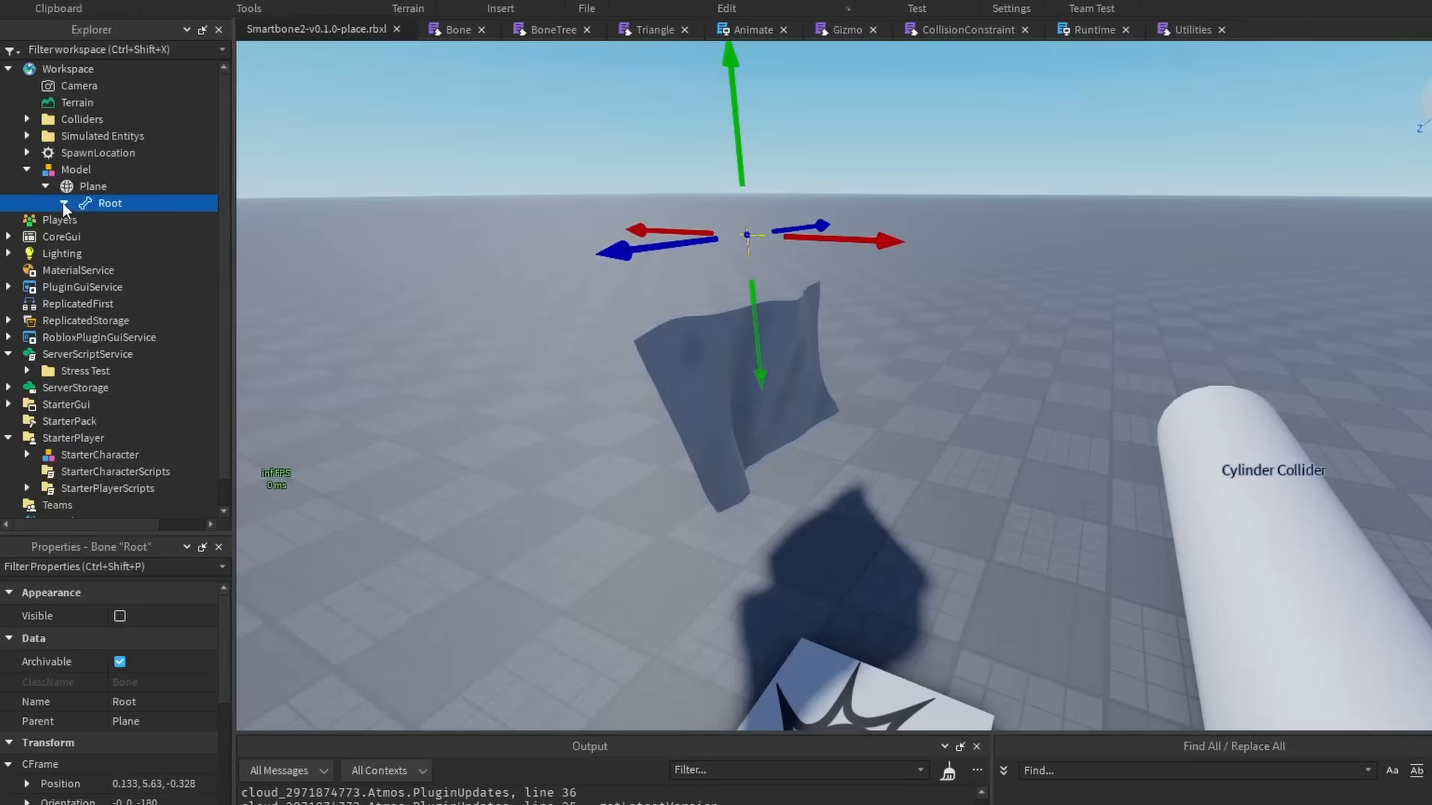
{"action": "left_click", "coordinate": [53, 243]}
{"action": "left_click", "coordinate": [83, 257]}
{"action": "left_click", "coordinate": [91, 270]}
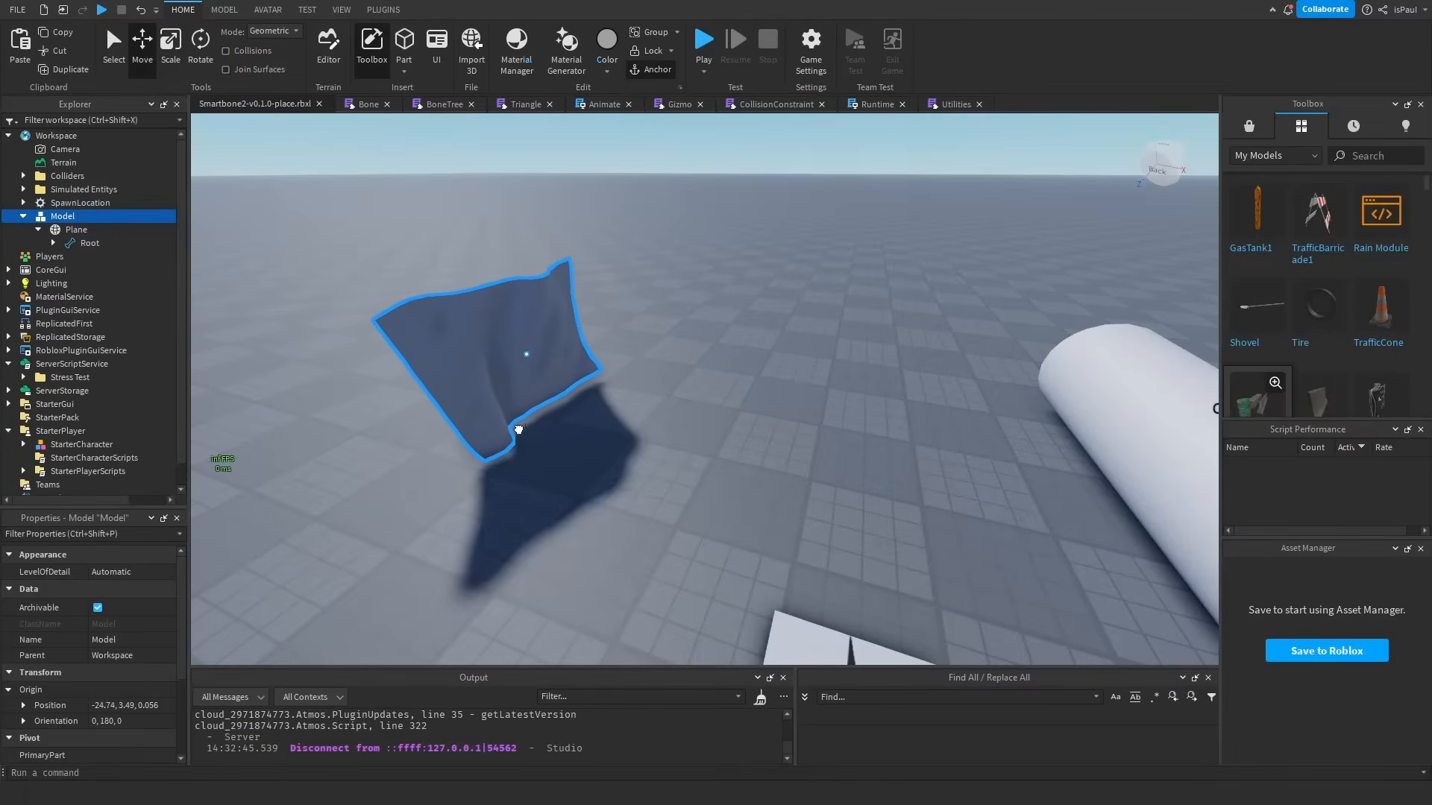
Playtest the repositioned flag model and select its Plane mesh in the running Workspace.
{"action": "left_click_drag", "start_coordinate": [621, 359], "coordinate": [384, 485]}
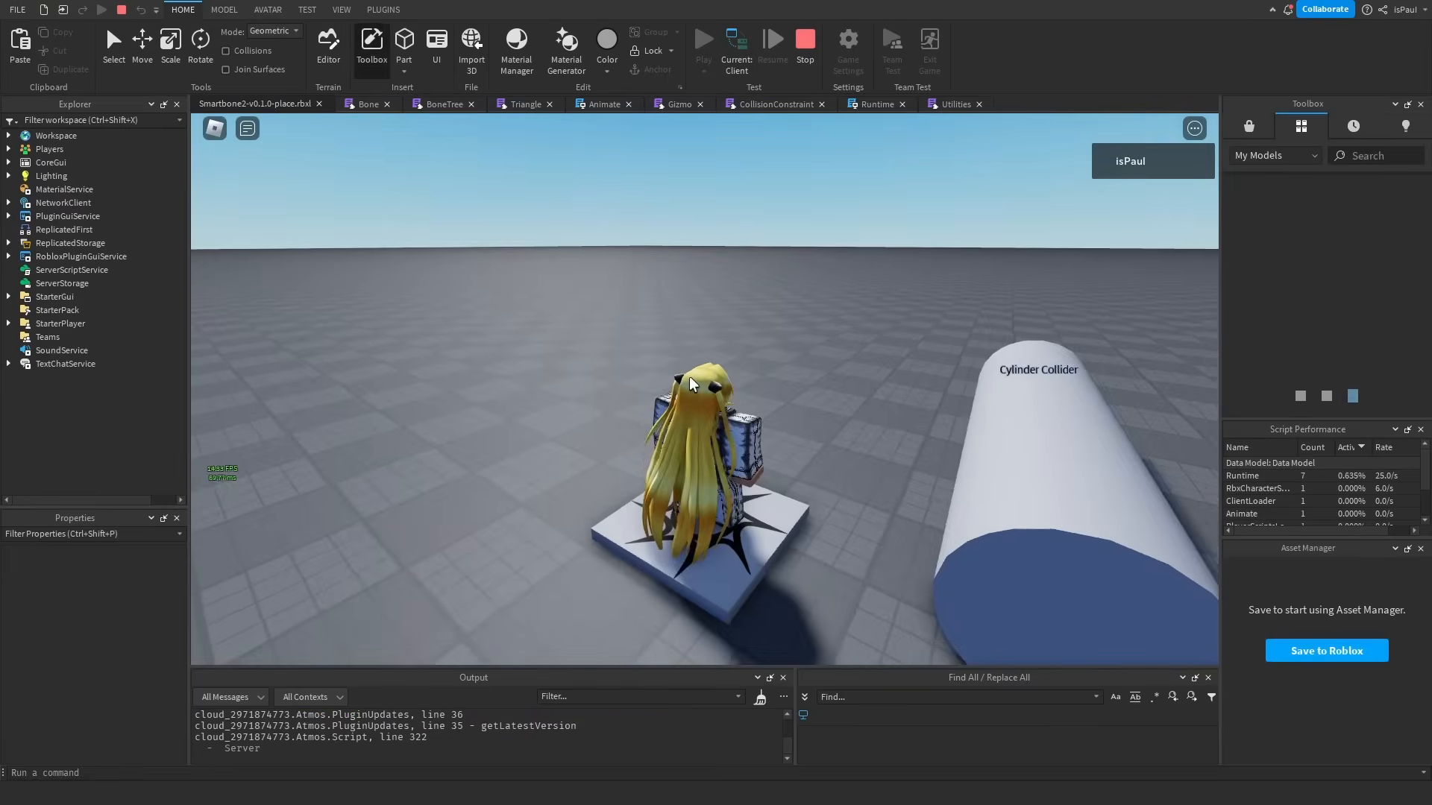
{"action": "right_click_drag", "start_coordinate": [689, 376], "coordinate": [710, 370]}
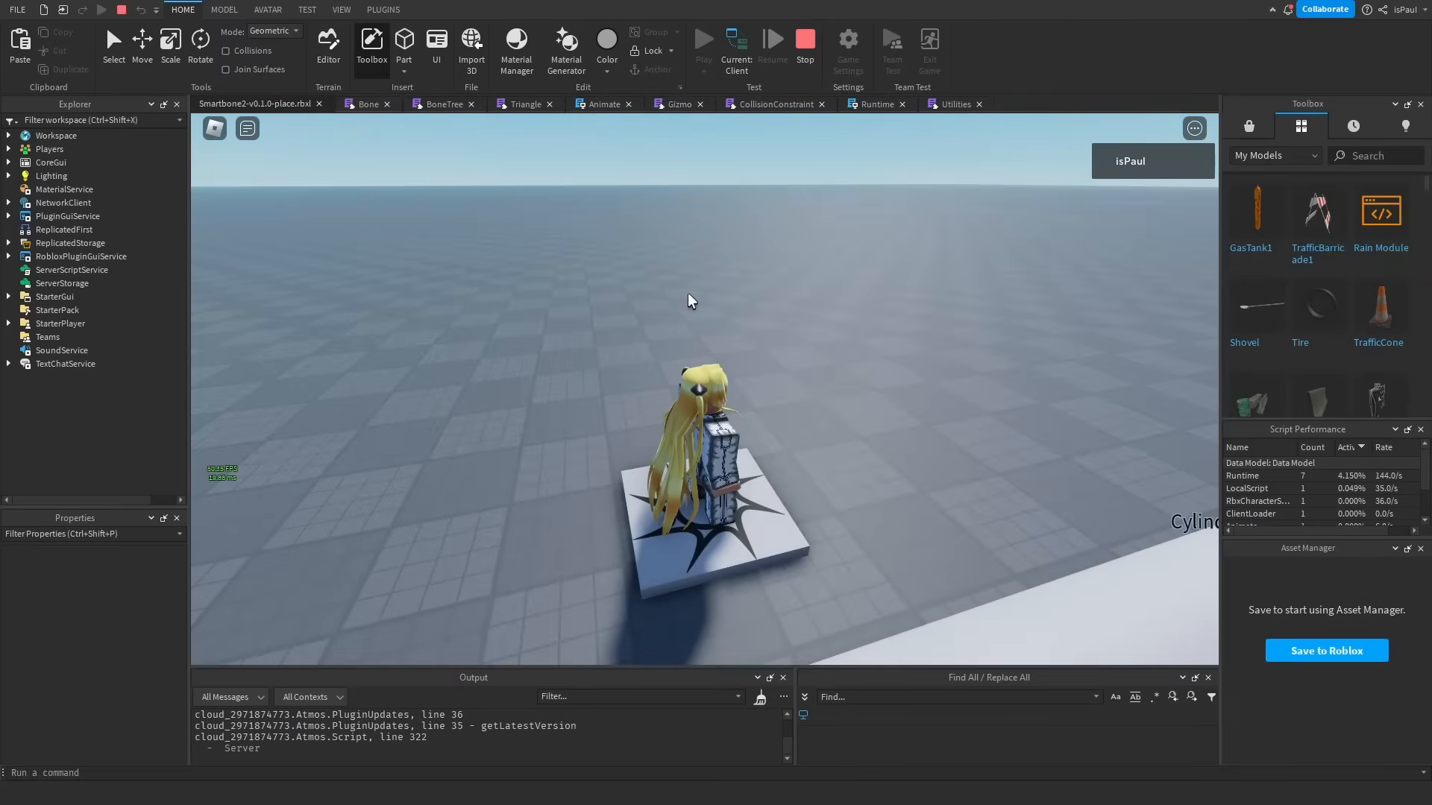
{"action": "scroll", "coordinate": [687, 293], "scroll_direction": "up", "scroll_amount": 2}
{"action": "left_click", "coordinate": [8, 136]}
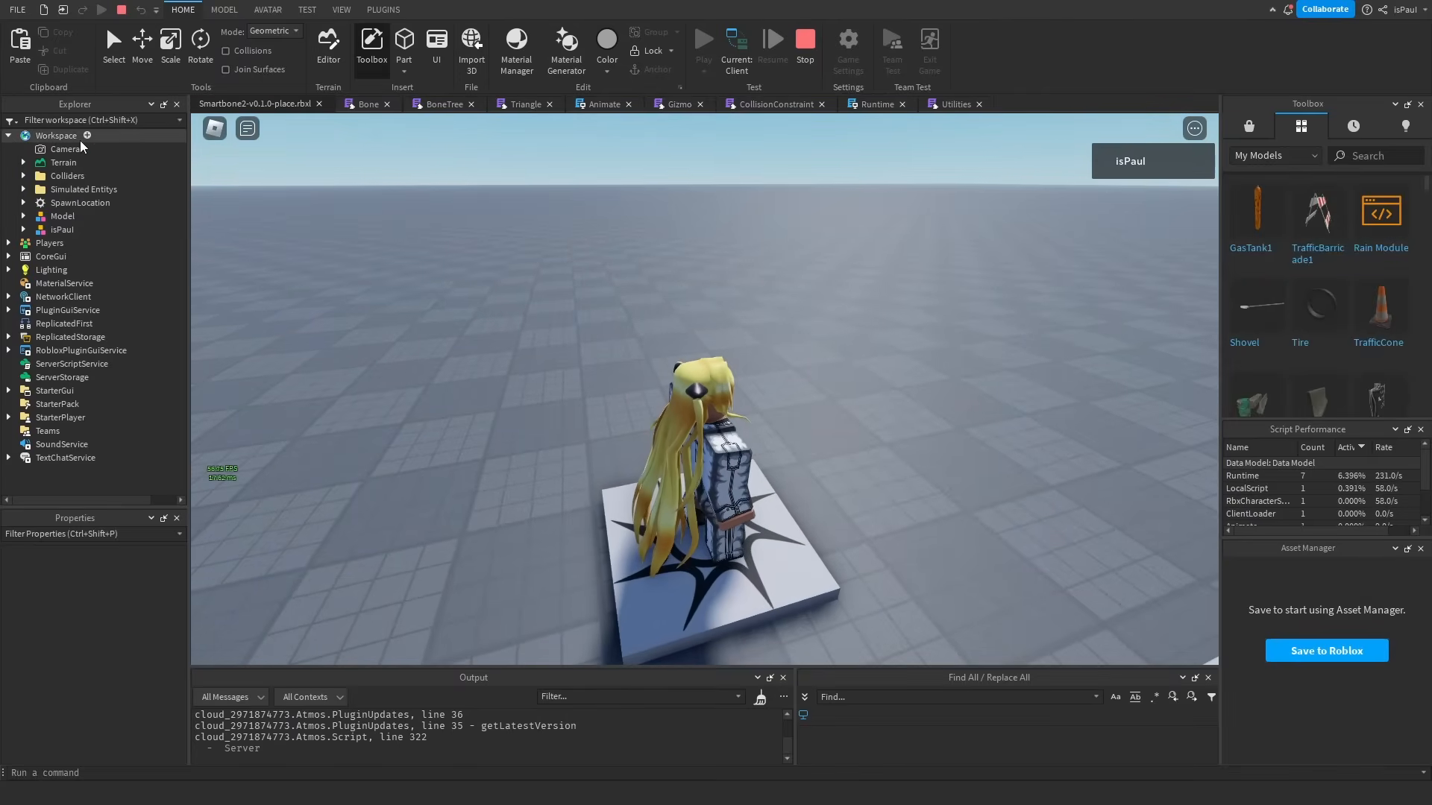
{"action": "left_click", "coordinate": [23, 216]}
{"action": "left_click", "coordinate": [71, 229]}
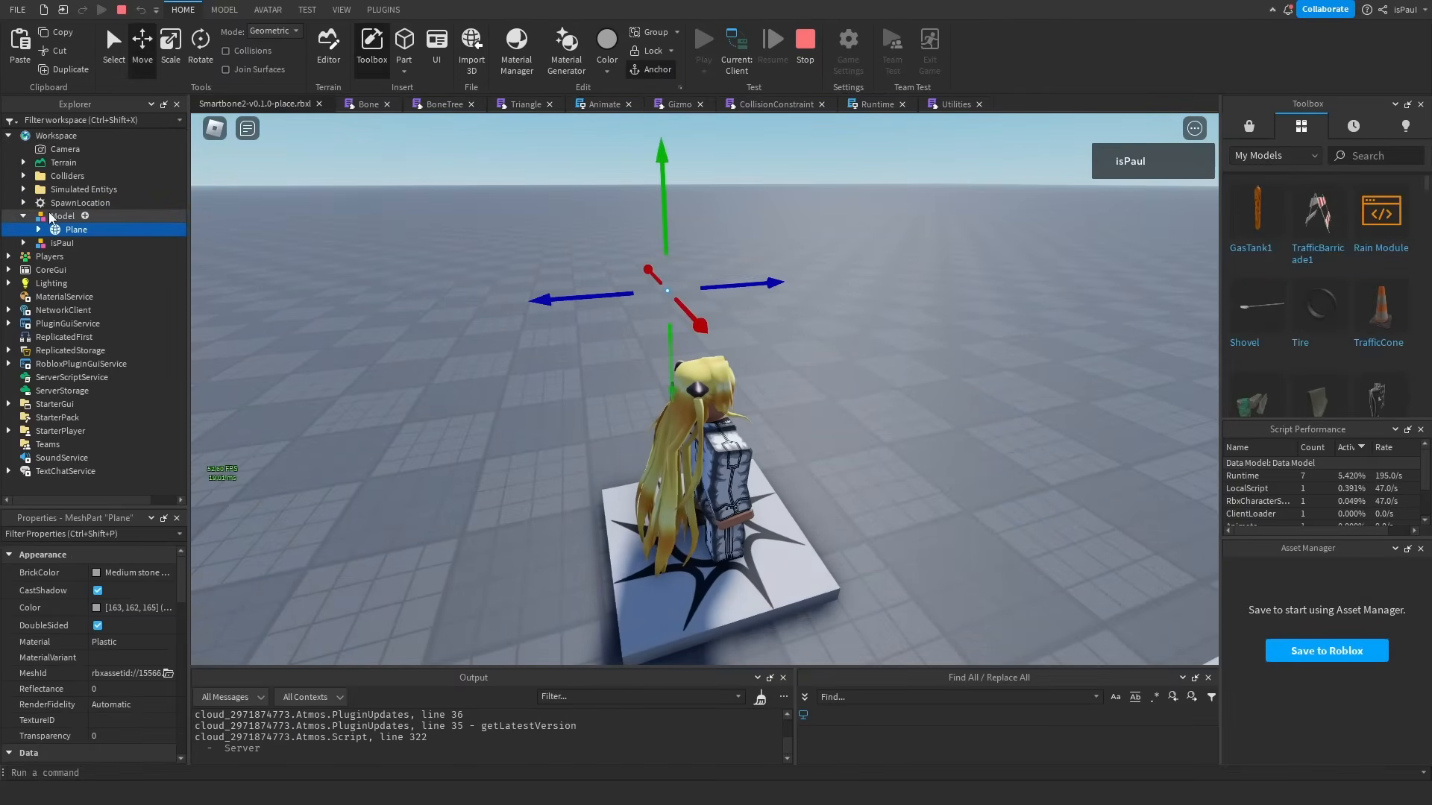
Examine the transform properties of the flag's Root.001 bone during the playtest.
{"action": "right_click_drag", "start_coordinate": [702, 301], "coordinate": [619, 304]}
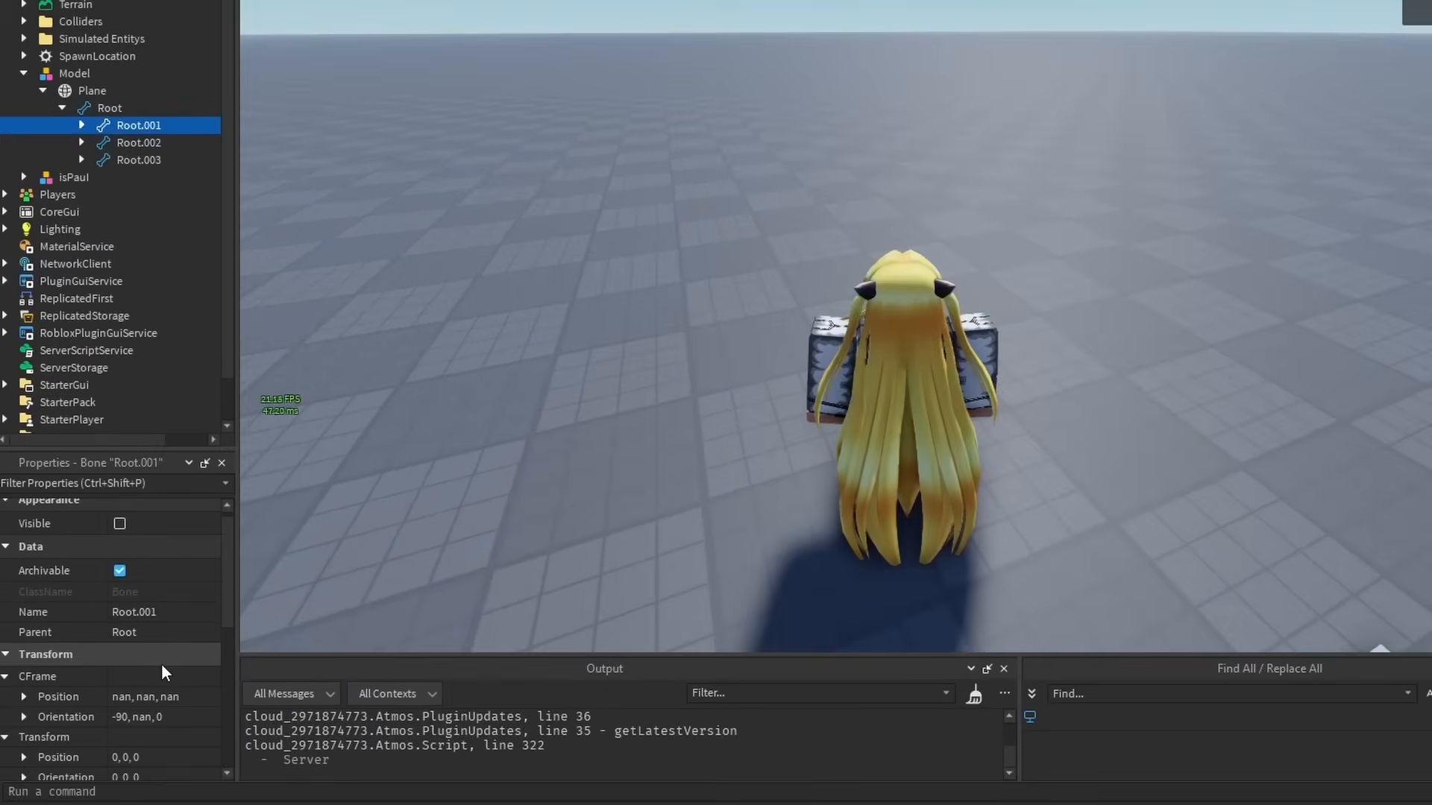
{"action": "scroll", "coordinate": [166, 673], "scroll_direction": "down", "scroll_amount": 1}
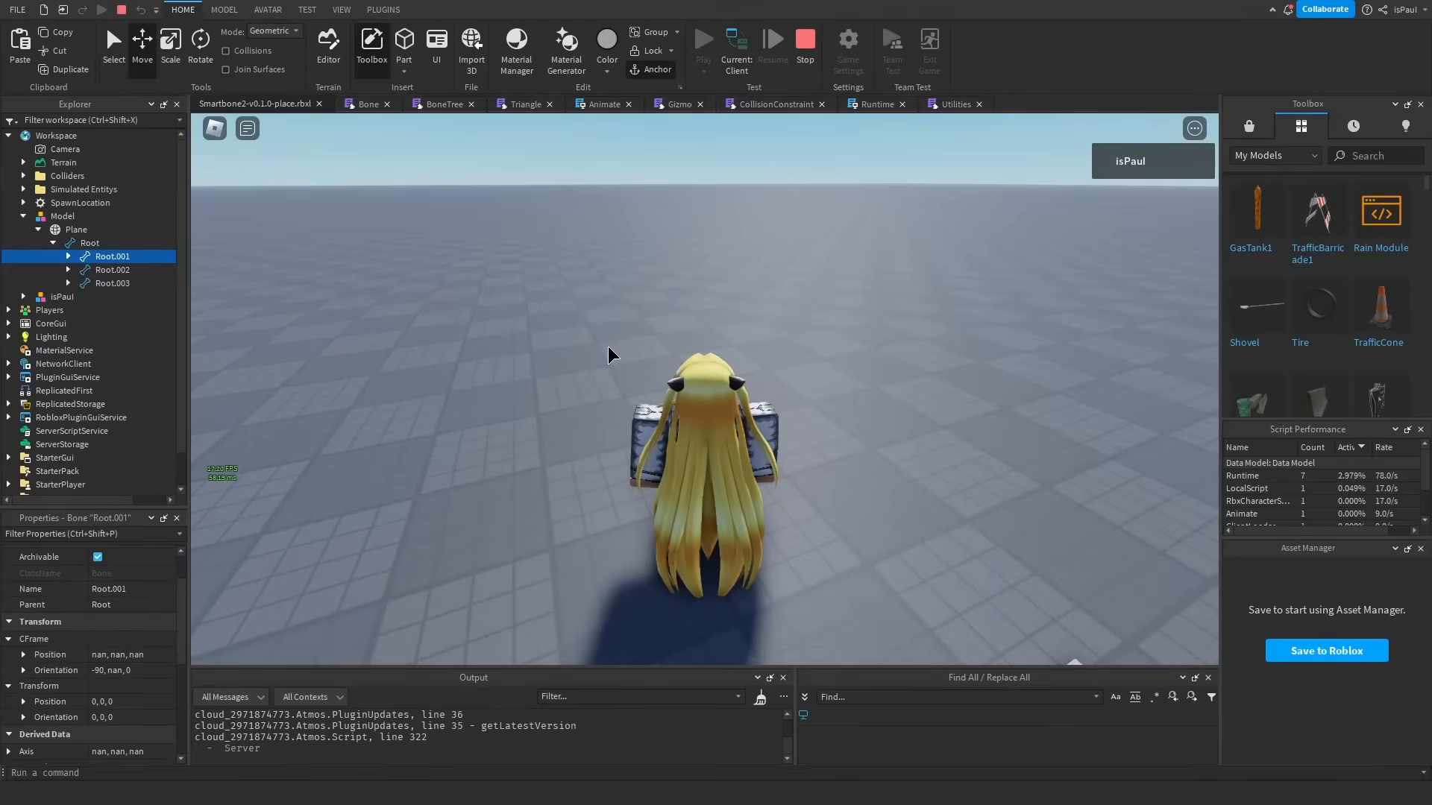
{"action": "right_click_drag", "start_coordinate": [782, 246], "coordinate": [788, 245]}
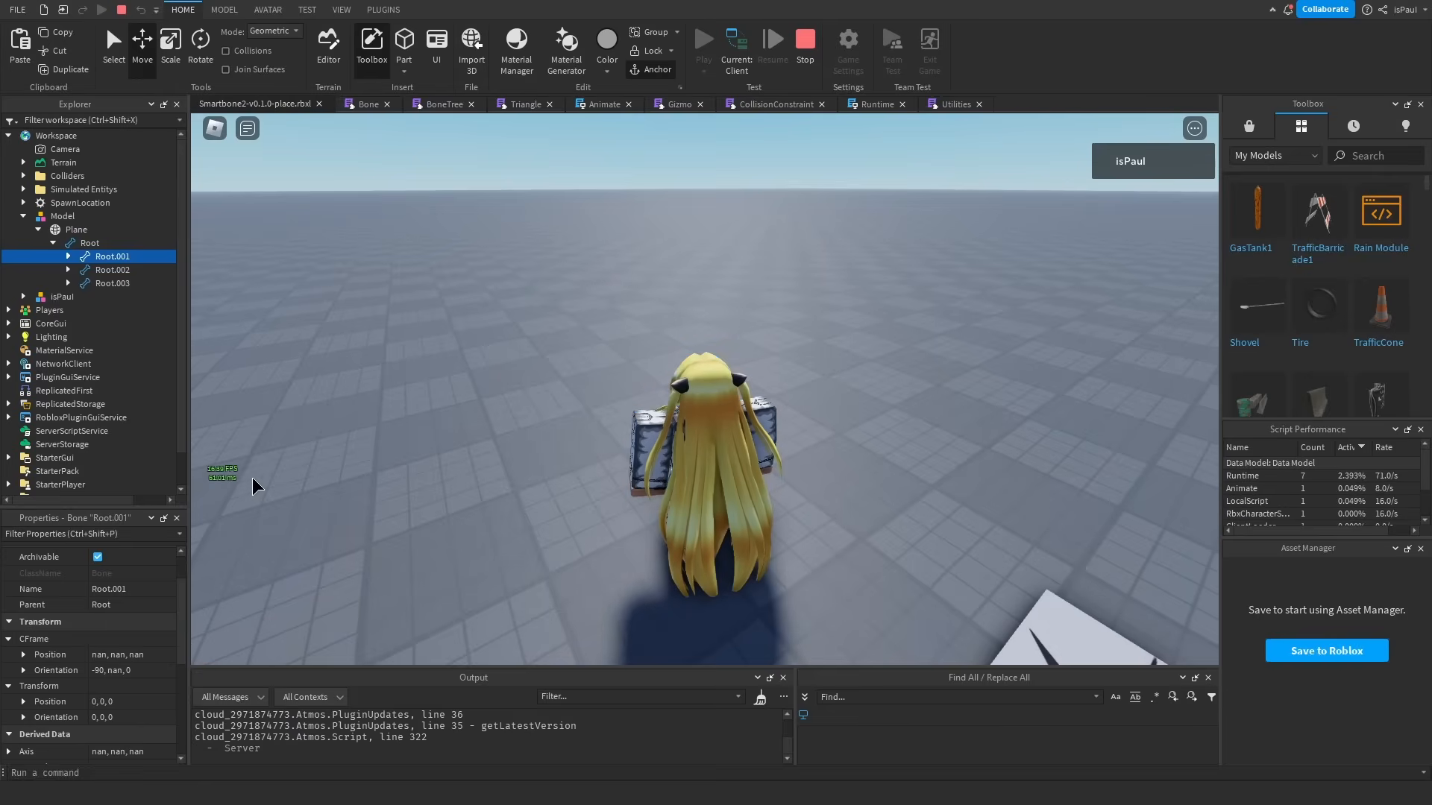
Stop the playtest and read the developer's reply about the bone value bug in the SmartBone 2 forum thread.
{"action": "key", "text": "shift+F5"}
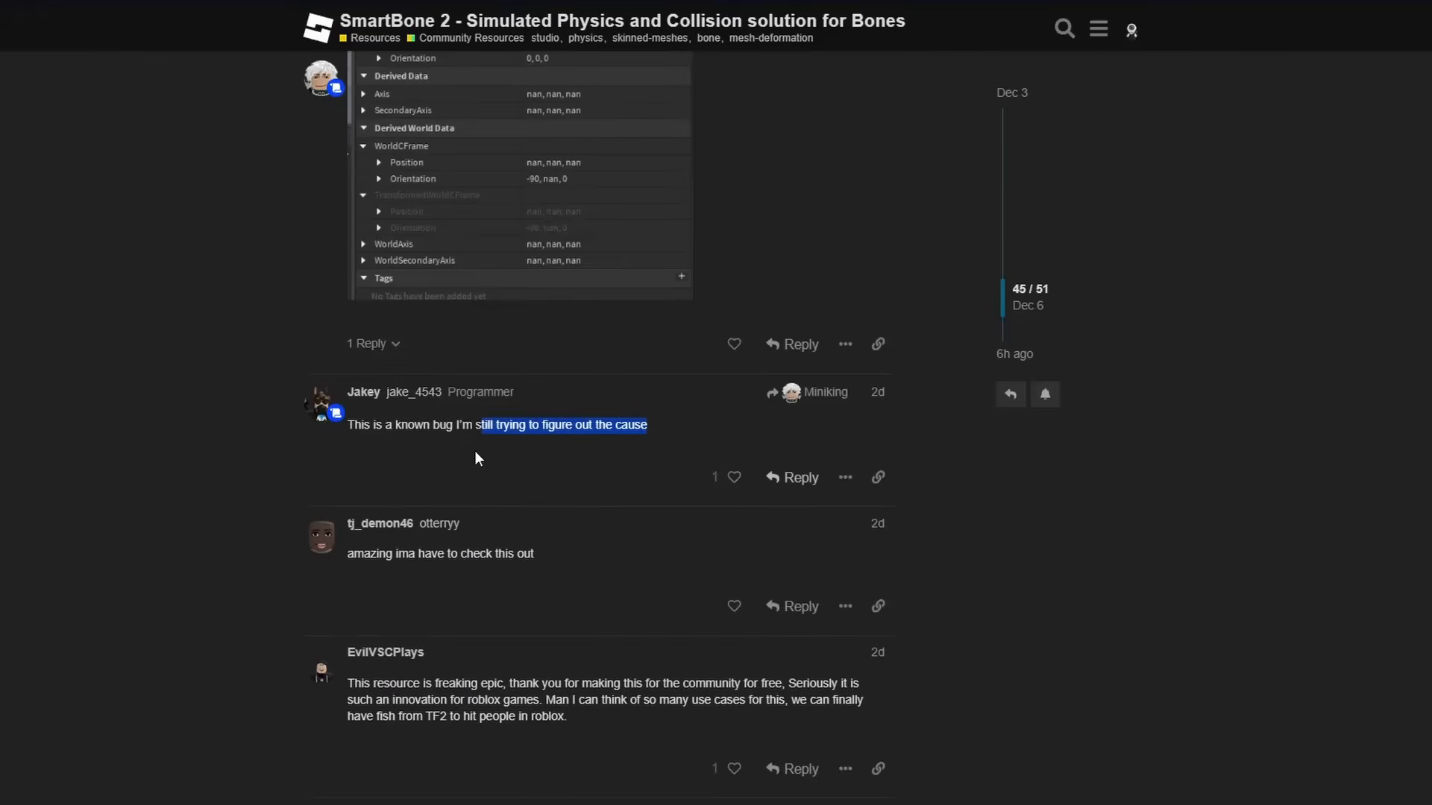
{"action": "left_click", "coordinate": [508, 451]}
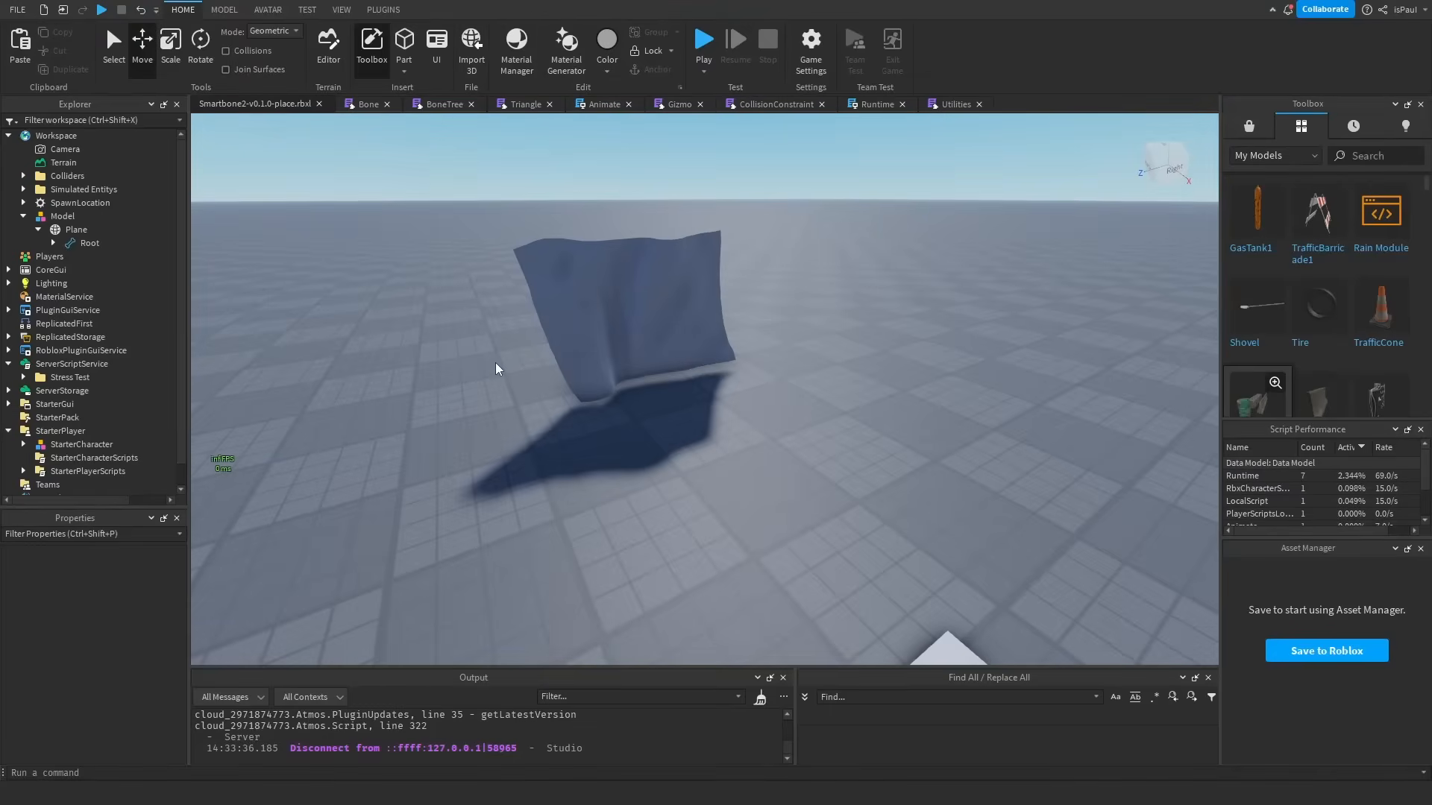
Shift the small curled cloth model sideways beside the larger flag.
{"action": "left_click", "coordinate": [36, 226]}
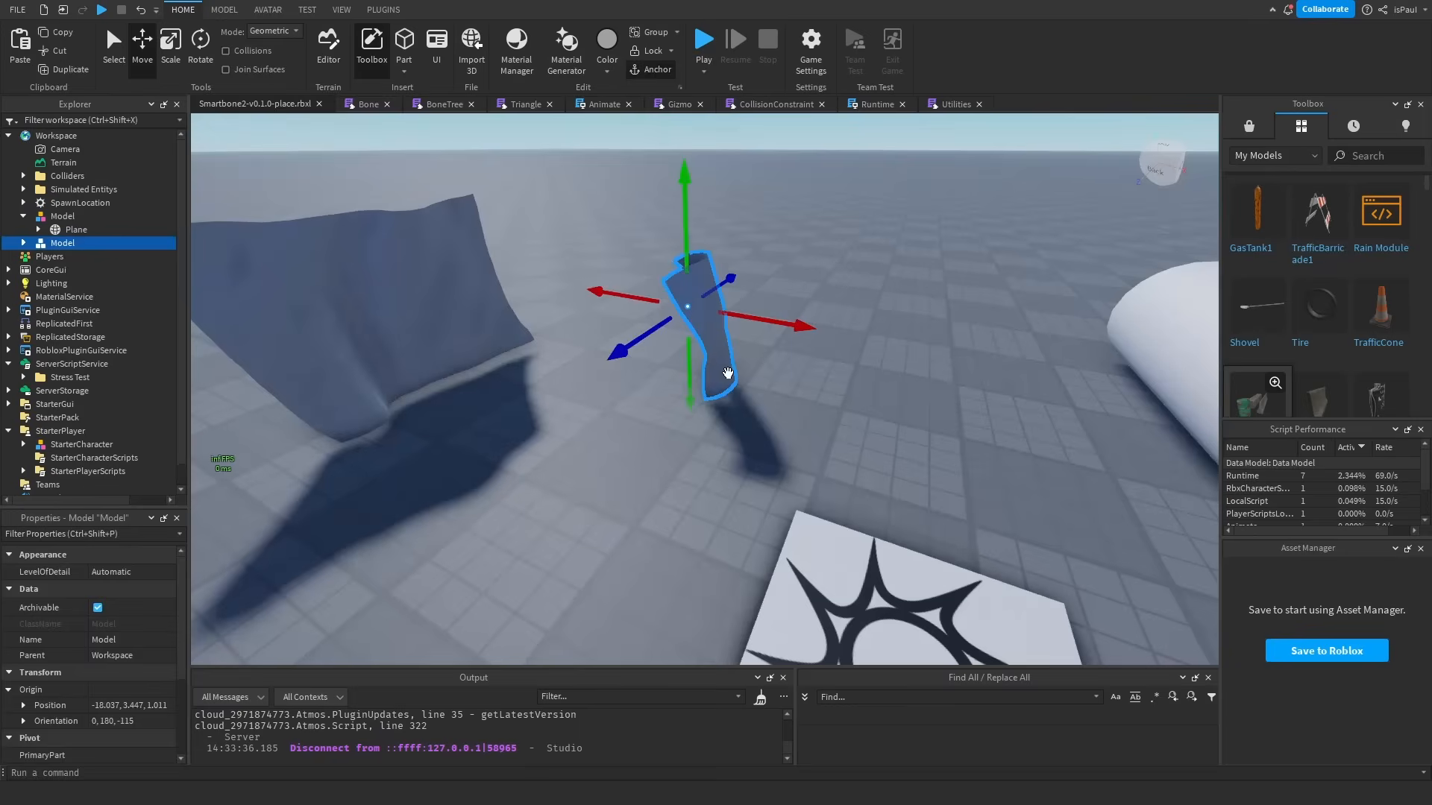
{"action": "left_click_drag", "start_coordinate": [757, 327], "coordinate": [785, 333]}
Expand the curled cloth's bone hierarchy and inspect its chain from Bone down to Bone.003.
{"action": "left_click", "coordinate": [23, 243]}
{"action": "double_click", "coordinate": [54, 256]}
{"action": "left_click", "coordinate": [57, 269]}
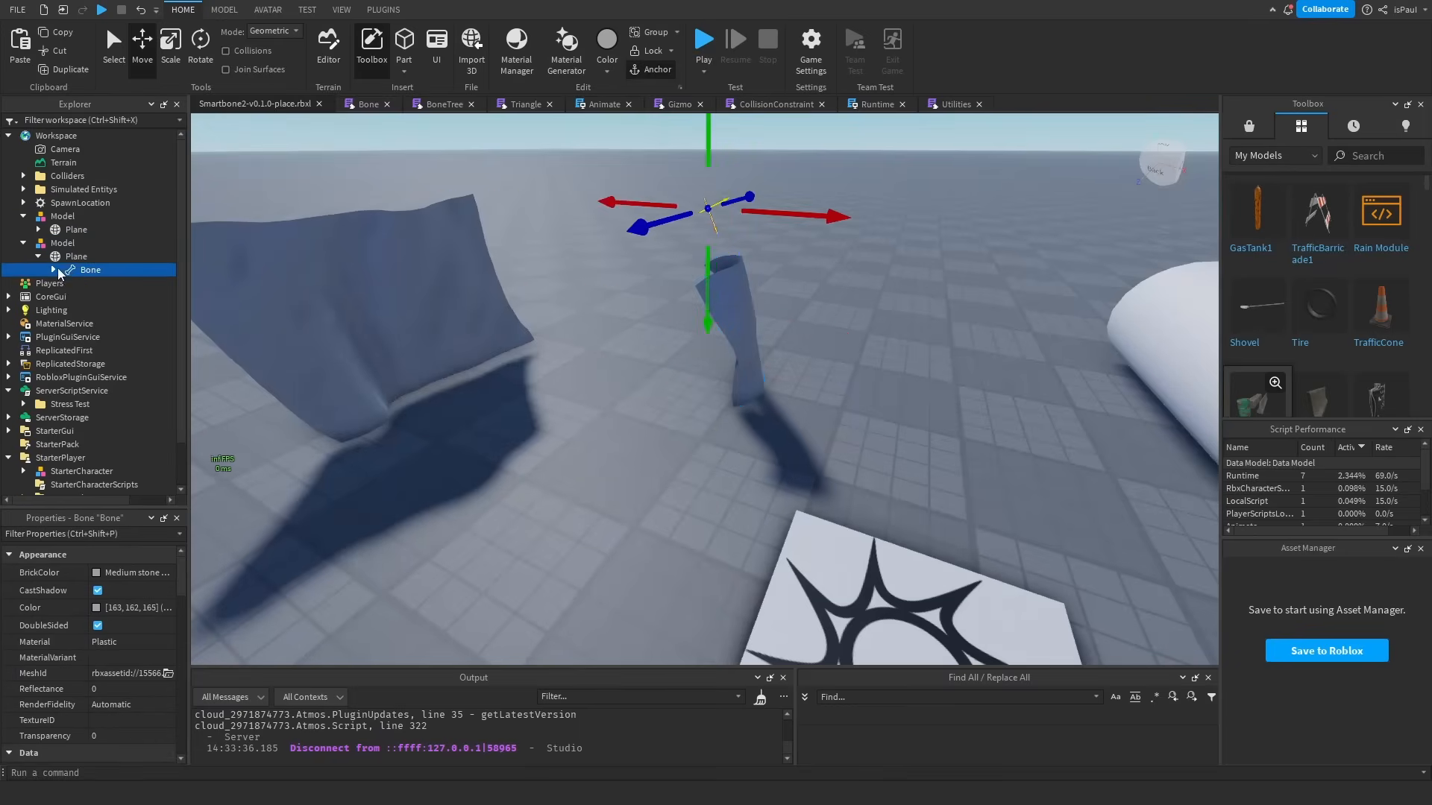
{"action": "left_click", "coordinate": [52, 270]}
{"action": "left_click", "coordinate": [80, 283]}
{"action": "left_click", "coordinate": [68, 283]}
{"action": "left_click", "coordinate": [97, 297]}
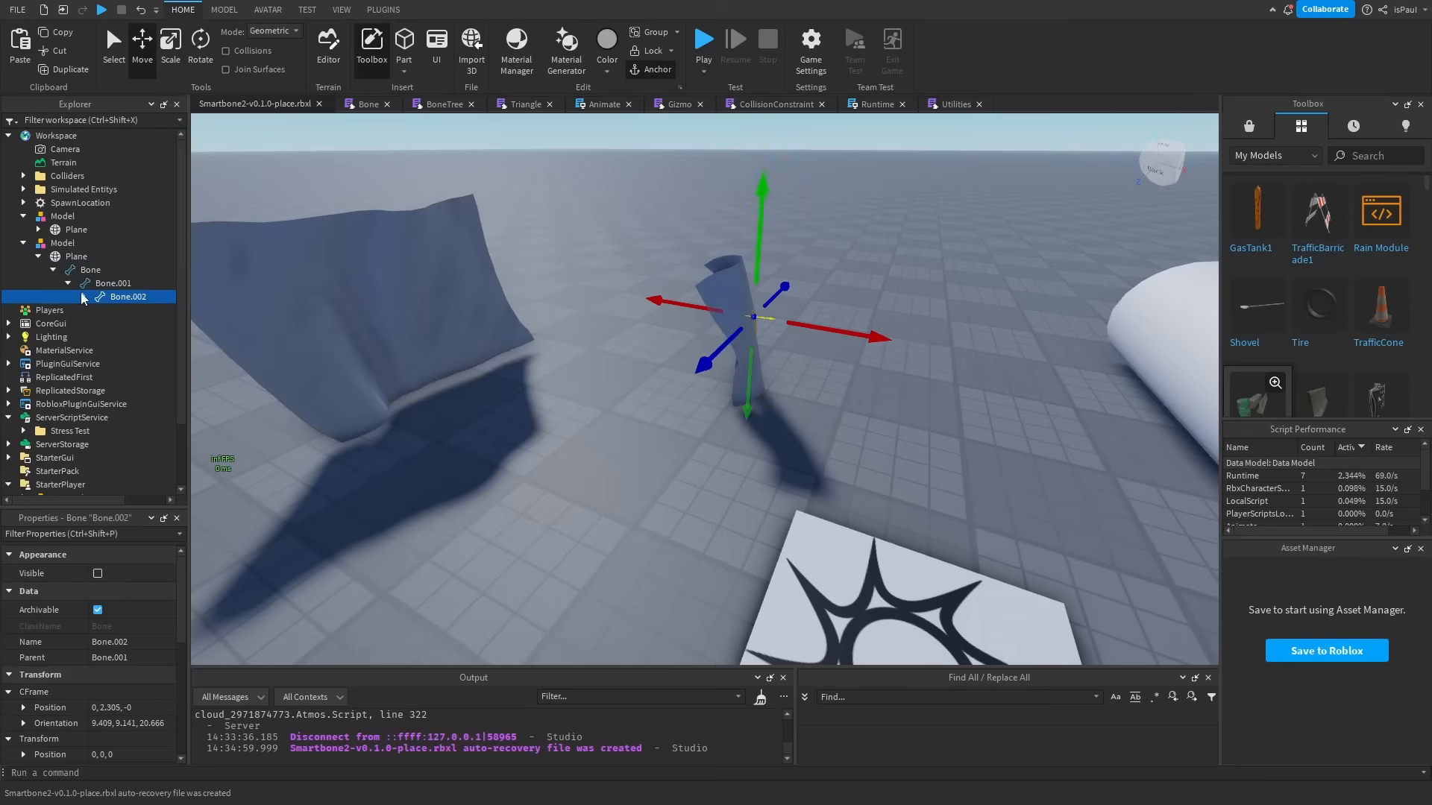
{"action": "left_click", "coordinate": [83, 297]}
{"action": "left_click", "coordinate": [113, 309]}
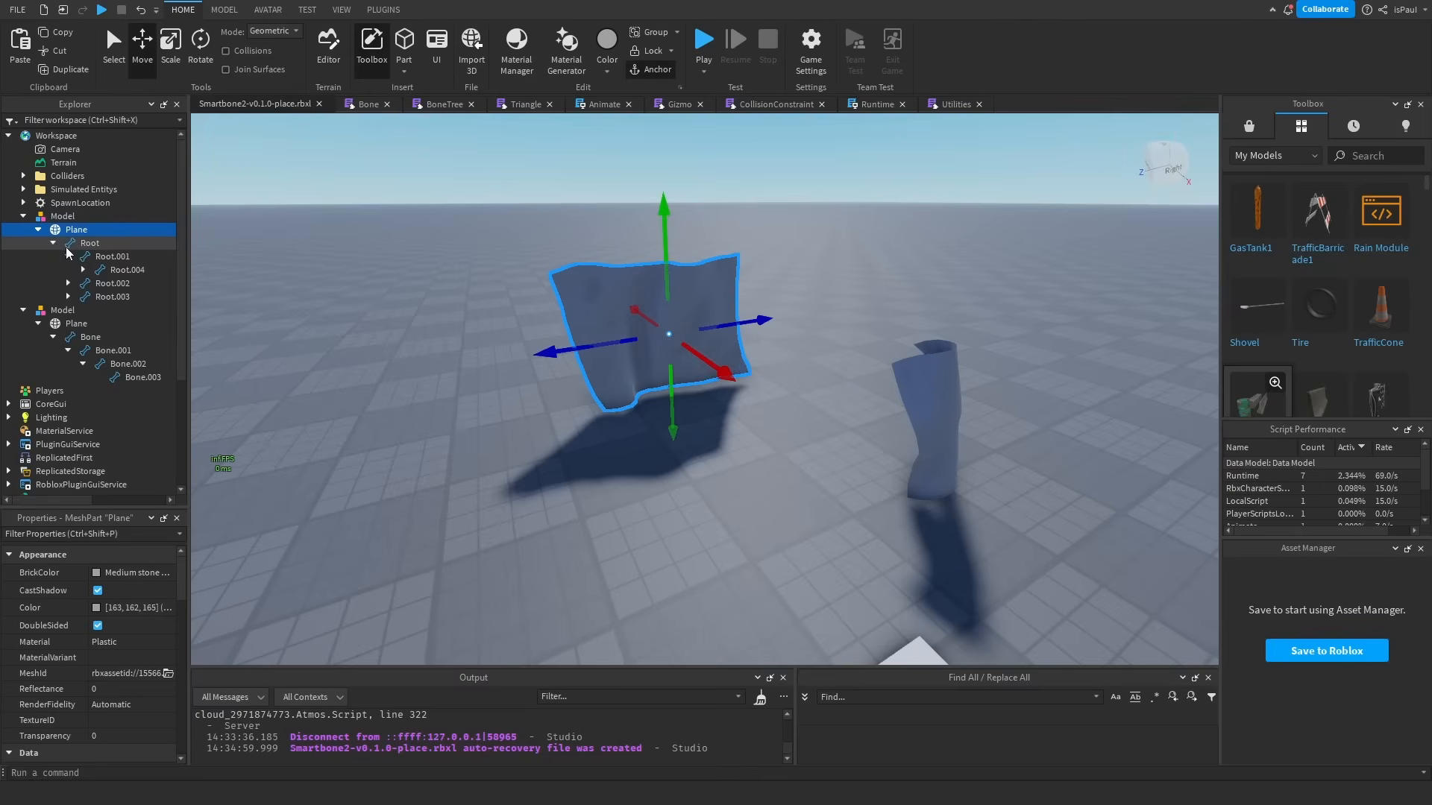
Inspect the flag's branching bones under Root.001, Root.002 and Root.003 to compare them with the single chain.
{"action": "left_click", "coordinate": [87, 257]}
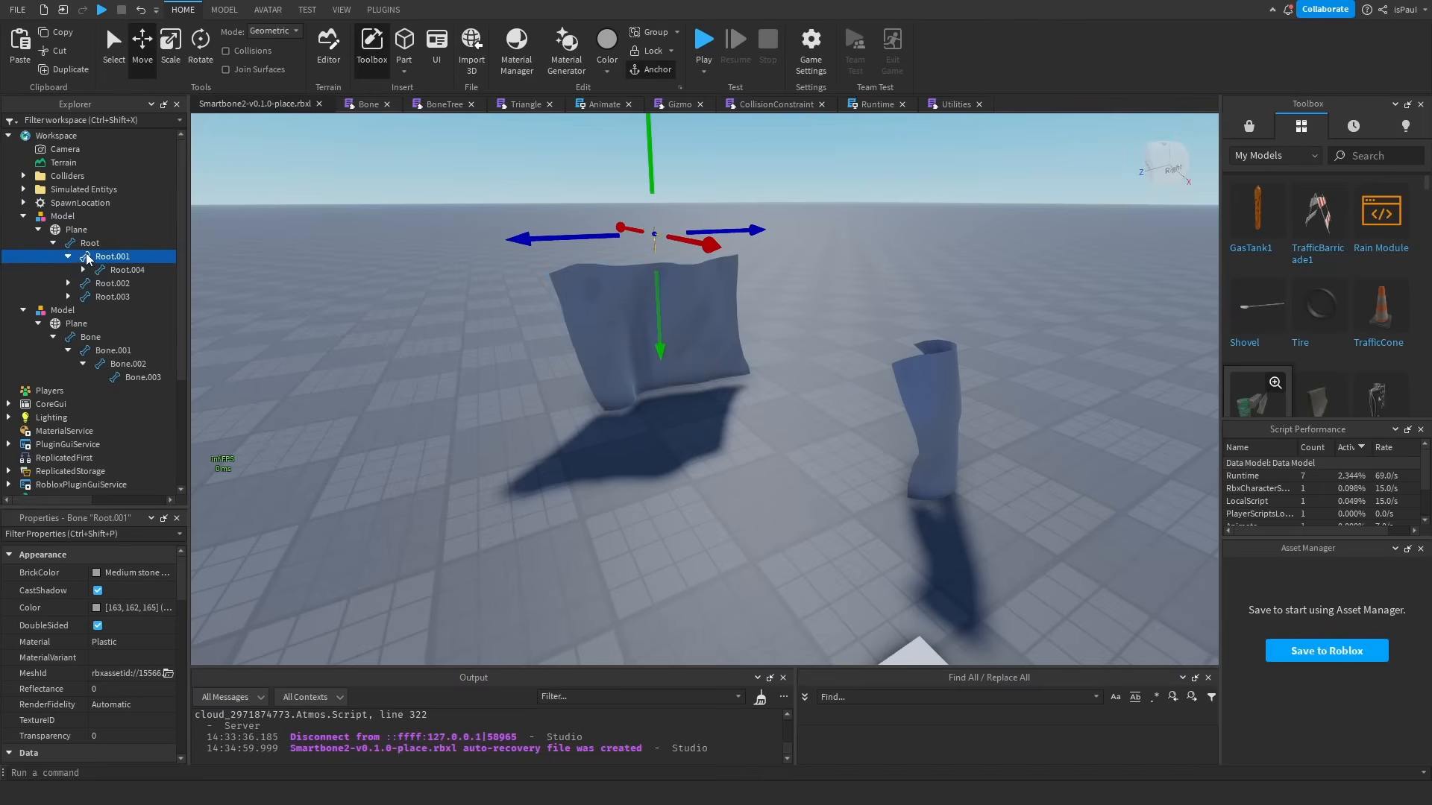
{"action": "left_click", "coordinate": [93, 282]}
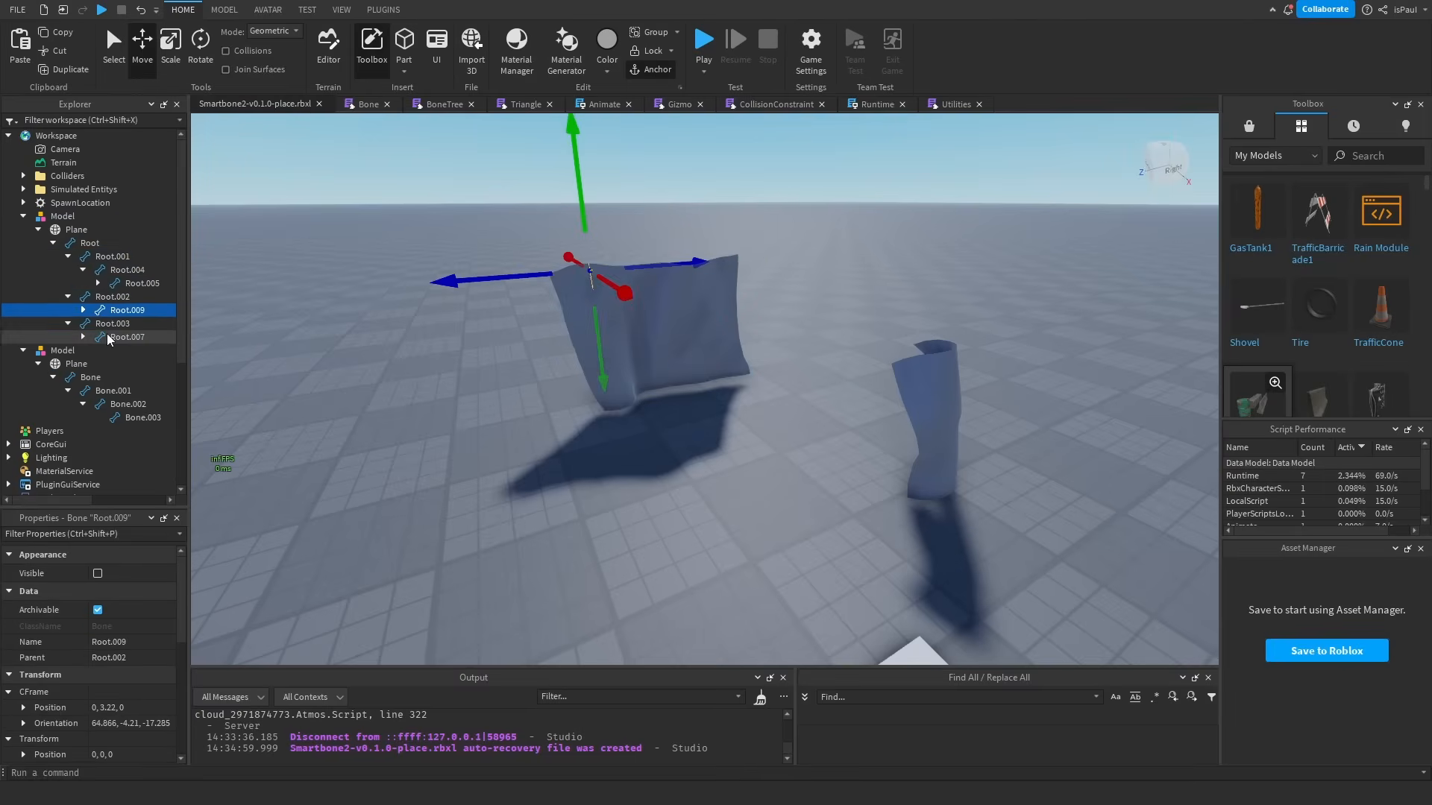
{"action": "left_click", "coordinate": [109, 337]}
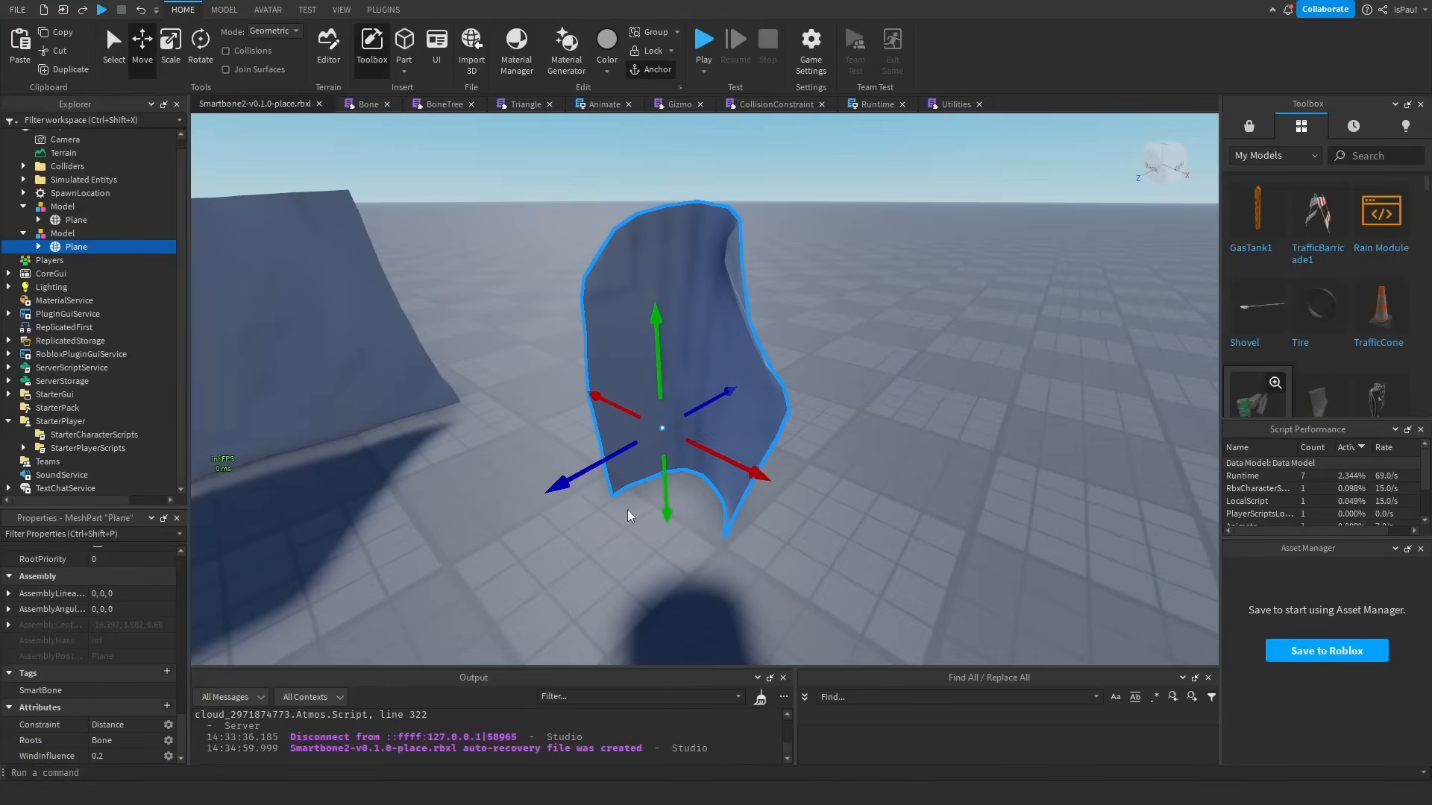
Add a boolean attribute named Debug to the second cloth model's Plane mesh.
{"action": "left_click", "coordinate": [167, 707]}
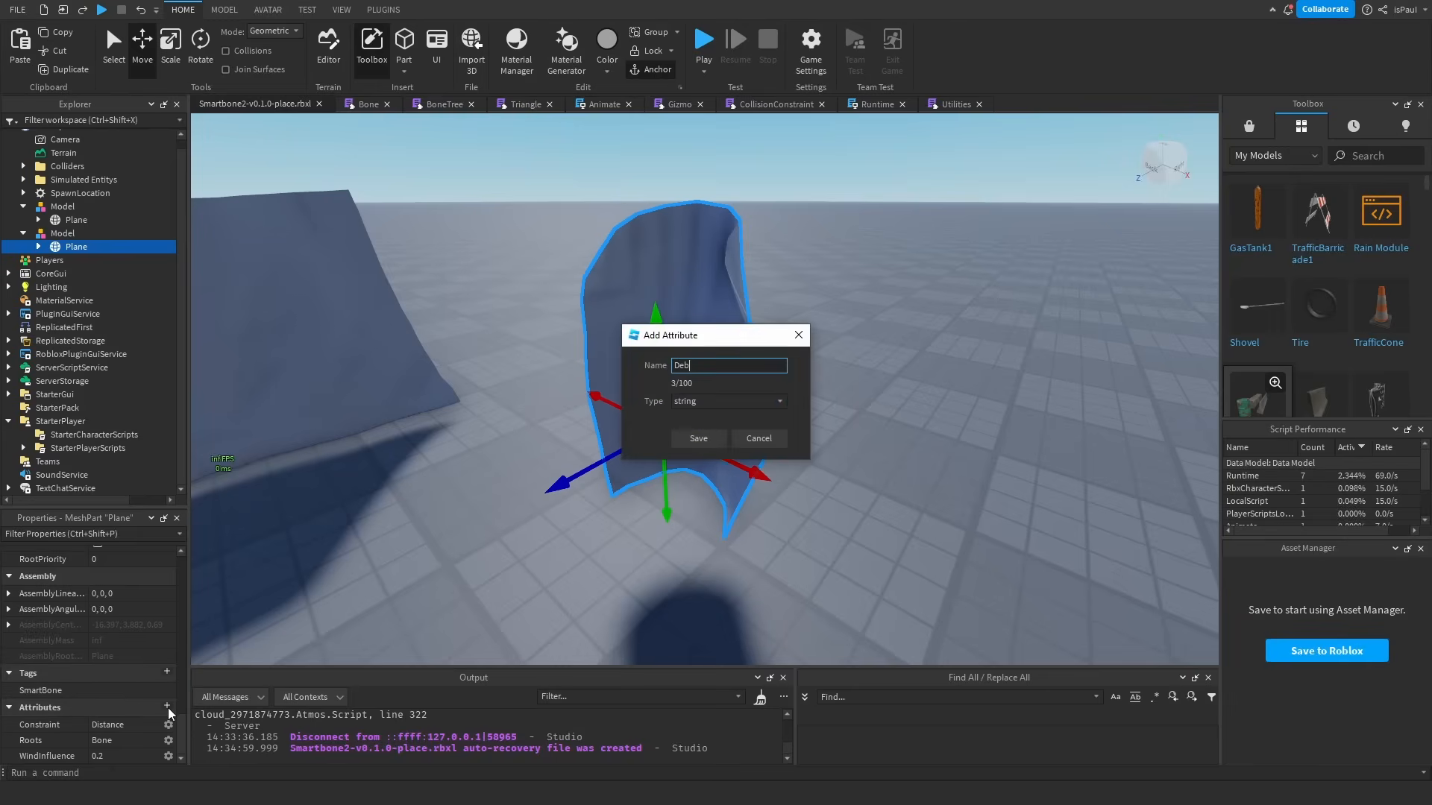
{"action": "left_click", "coordinate": [728, 402]}
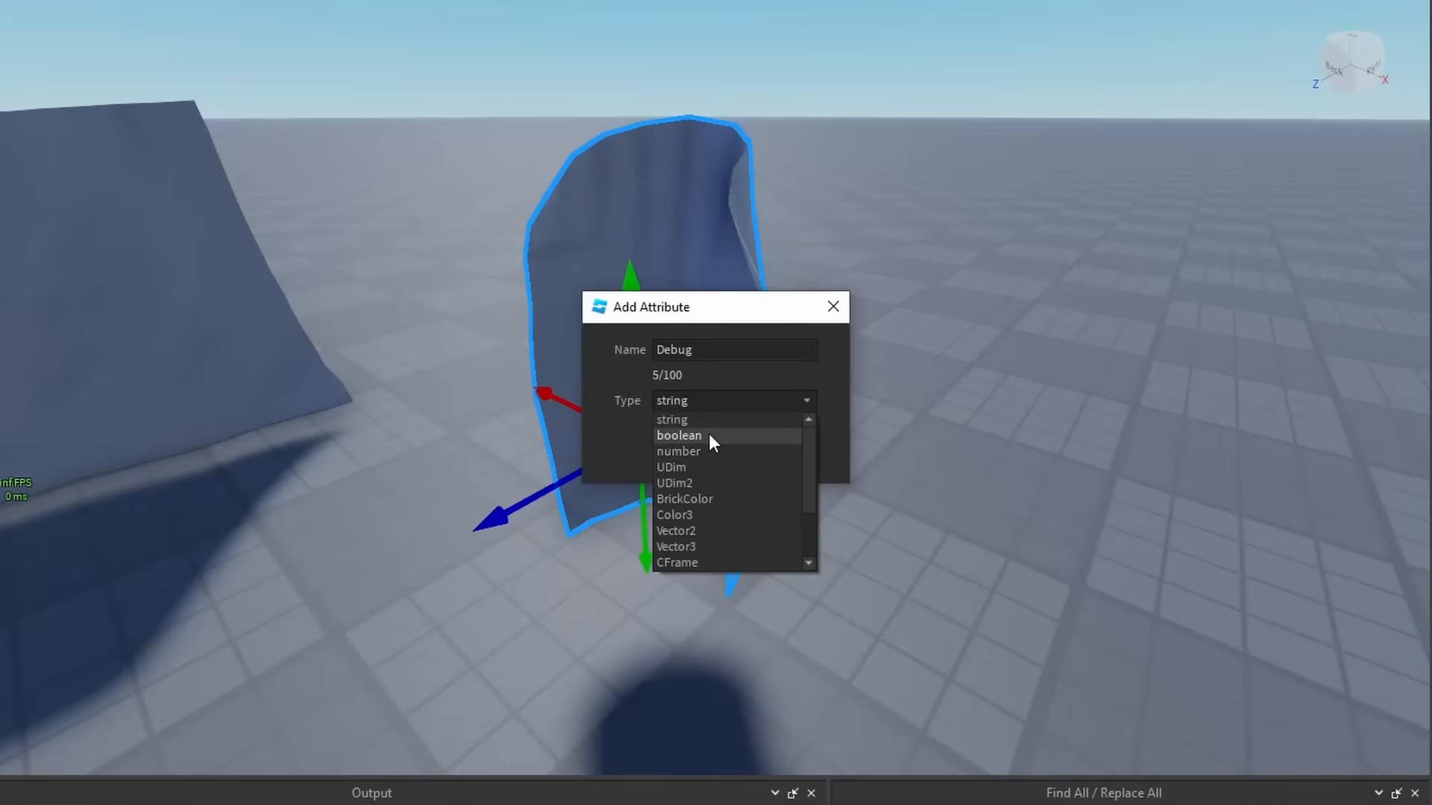
{"action": "left_click", "coordinate": [711, 426]}
{"action": "left_click", "coordinate": [693, 452]}
Playtest the cloth and turn on Draw Physical Bone in the SmartBone Runtime Editor's debug gizmos.
{"action": "key", "text": "F5"}
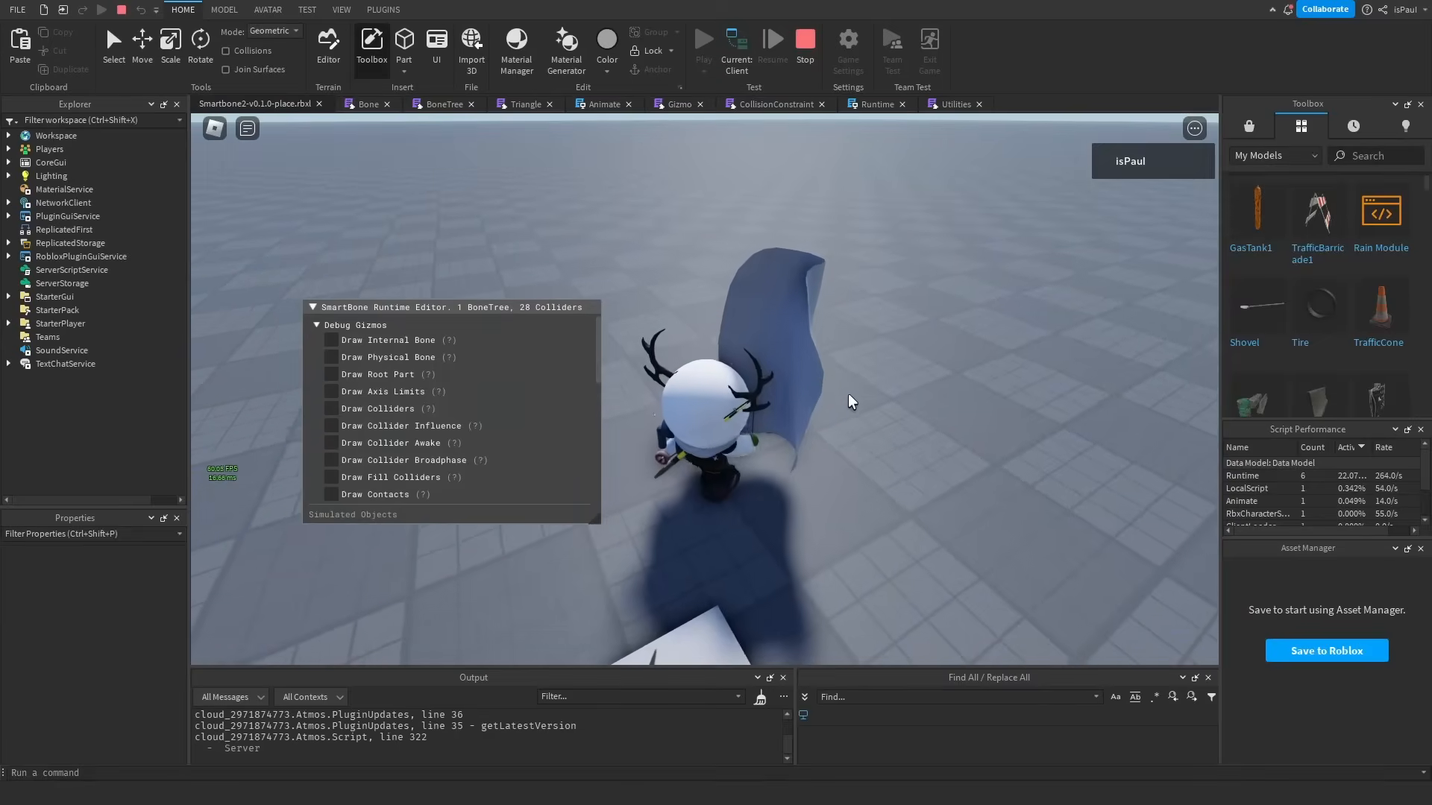
{"action": "right_click_drag", "start_coordinate": [848, 395], "coordinate": [838, 414]}
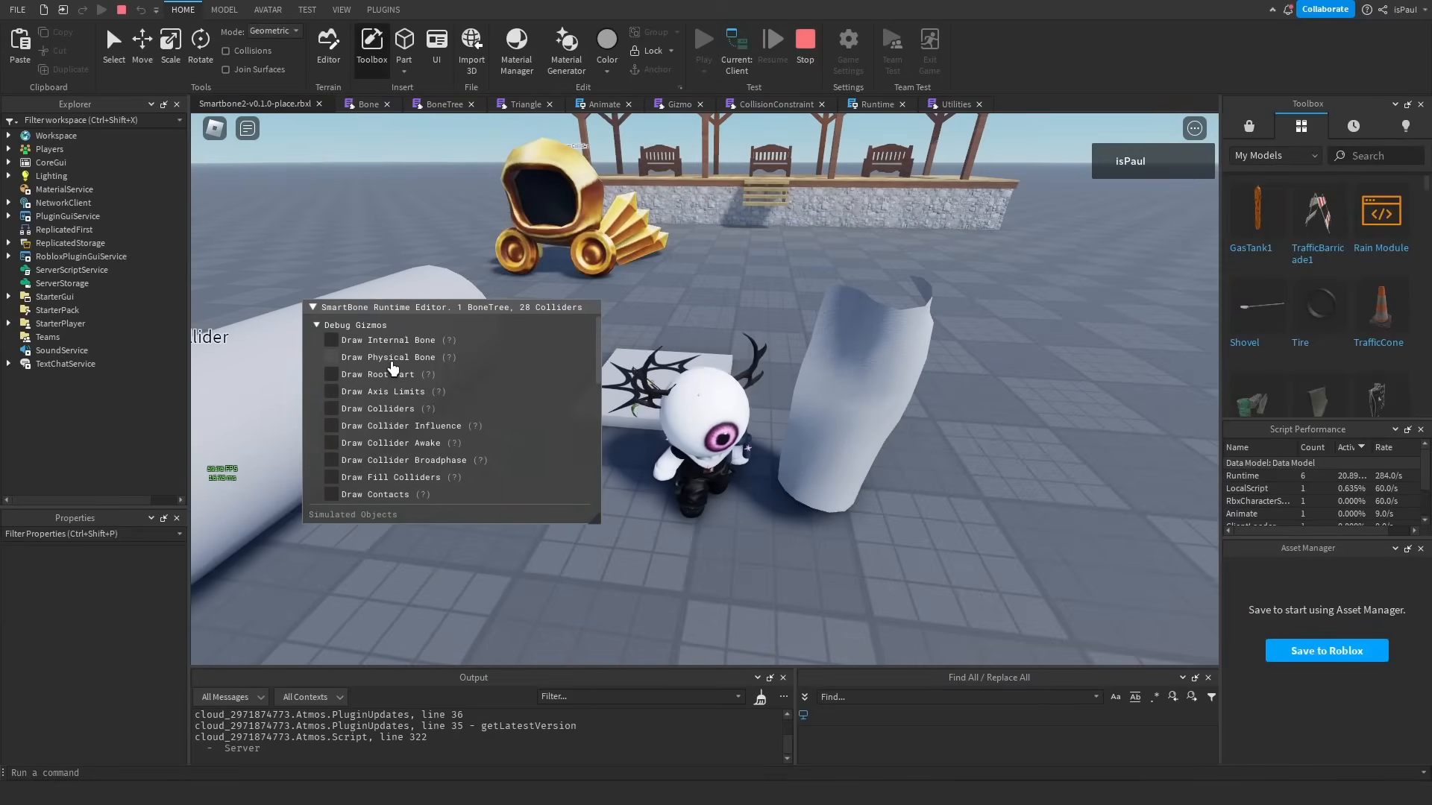
{"action": "mouse_move", "coordinate": [448, 359]}
{"action": "left_click", "coordinate": [331, 357]}
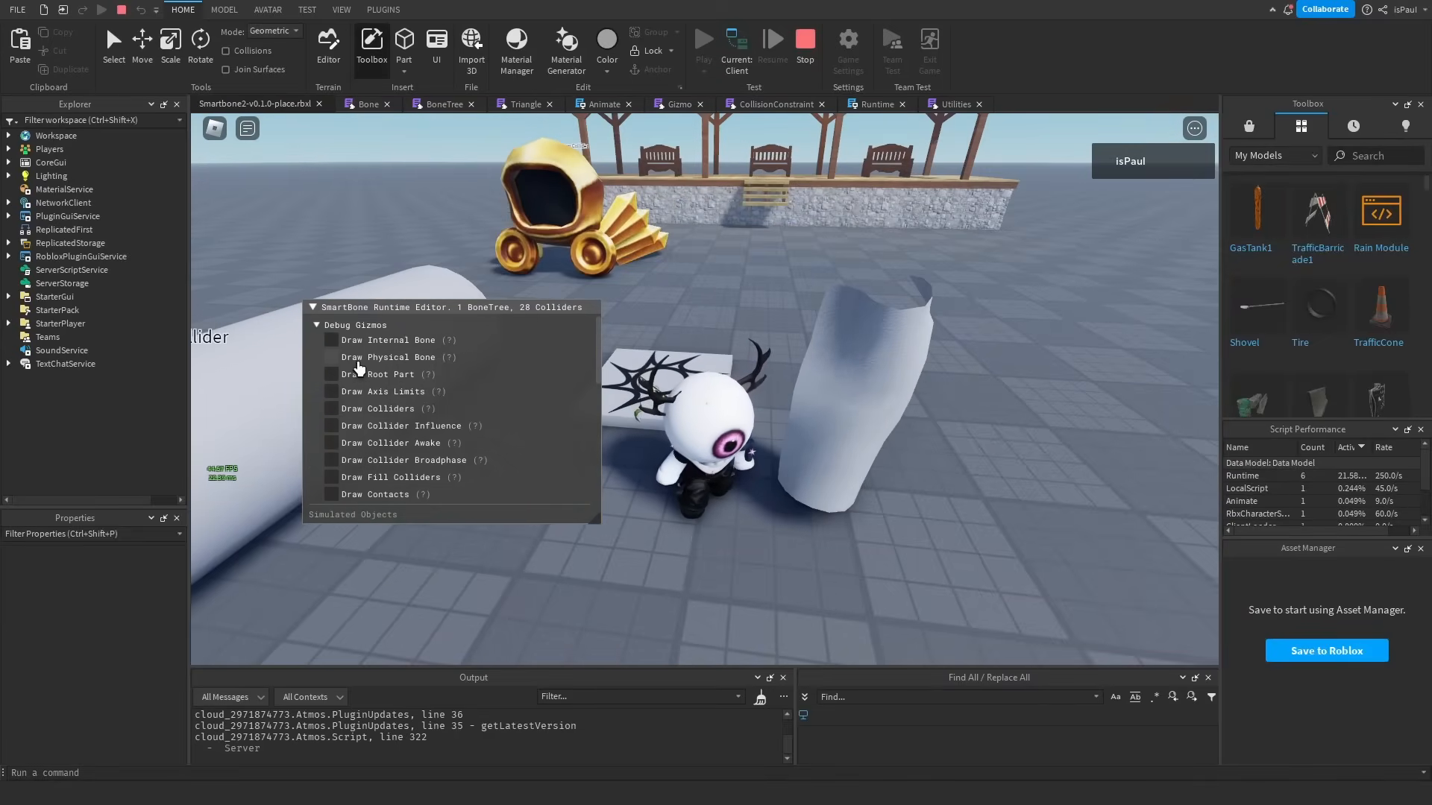
Briefly show the Draw Root Part and Draw Axis Limits gizmos on the cloth, and turn both off again.
{"action": "right_click_drag", "start_coordinate": [563, 389], "coordinate": [563, 390]}
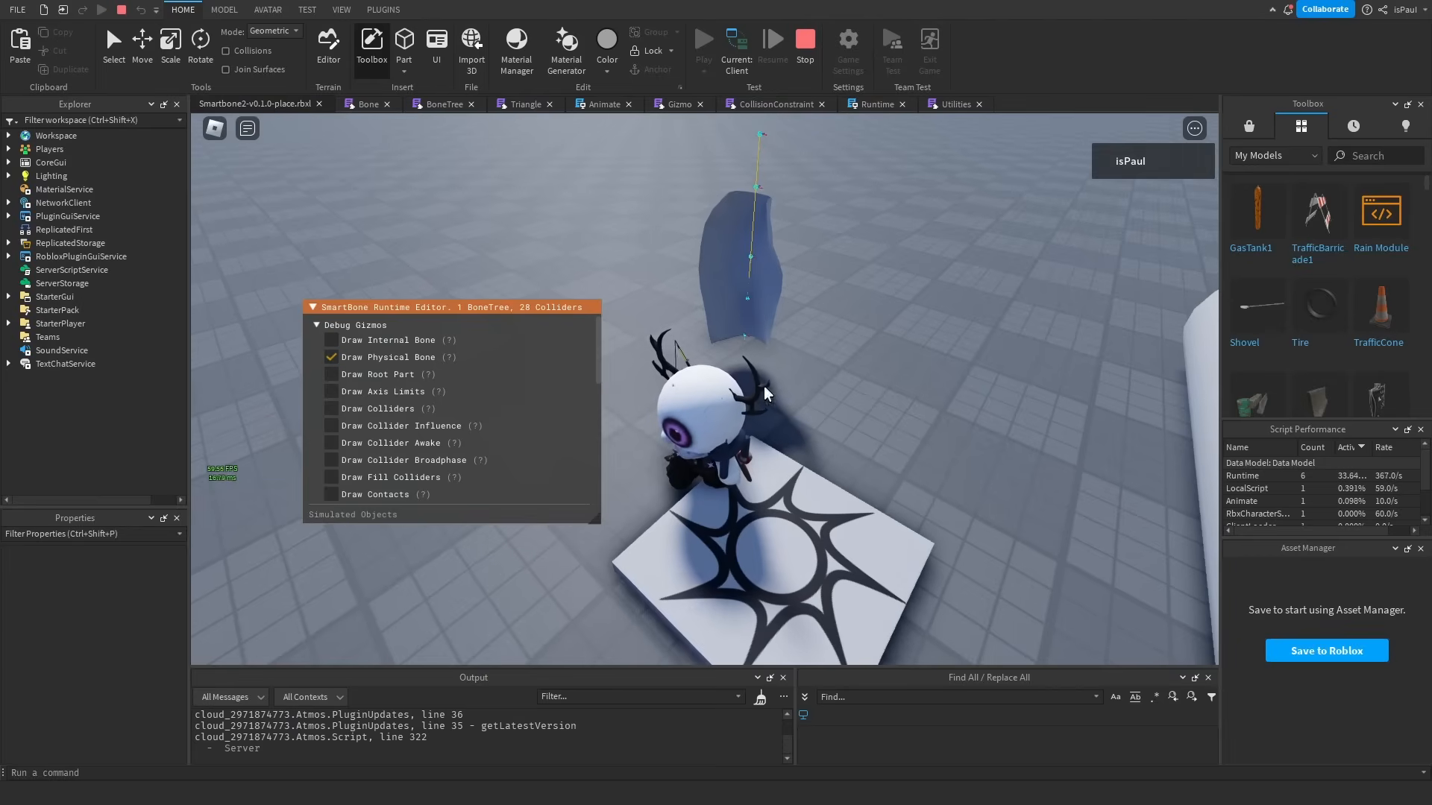
{"action": "left_click", "coordinate": [331, 374]}
{"action": "left_click", "coordinate": [380, 393]}
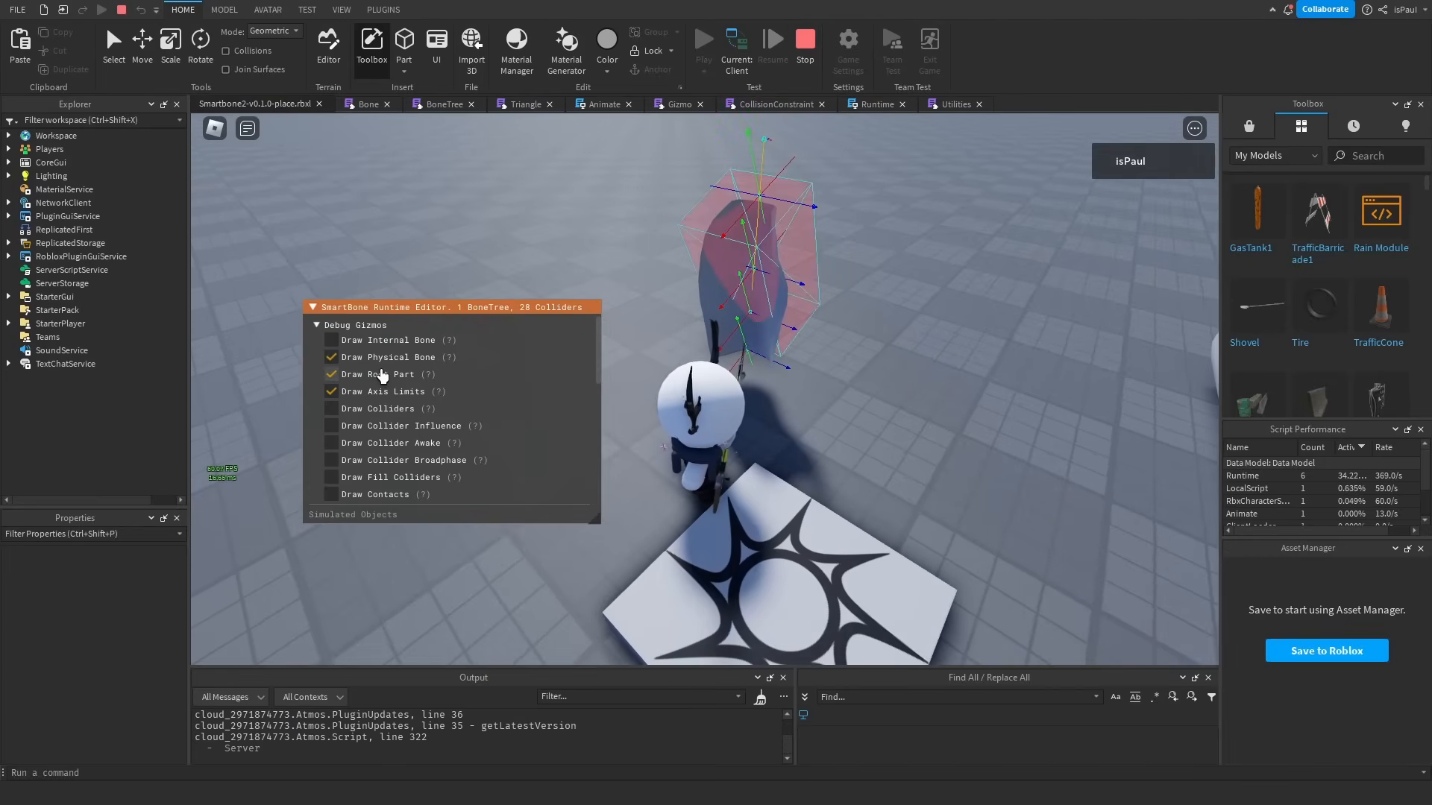
{"action": "left_click", "coordinate": [382, 375]}
{"action": "left_click", "coordinate": [389, 393]}
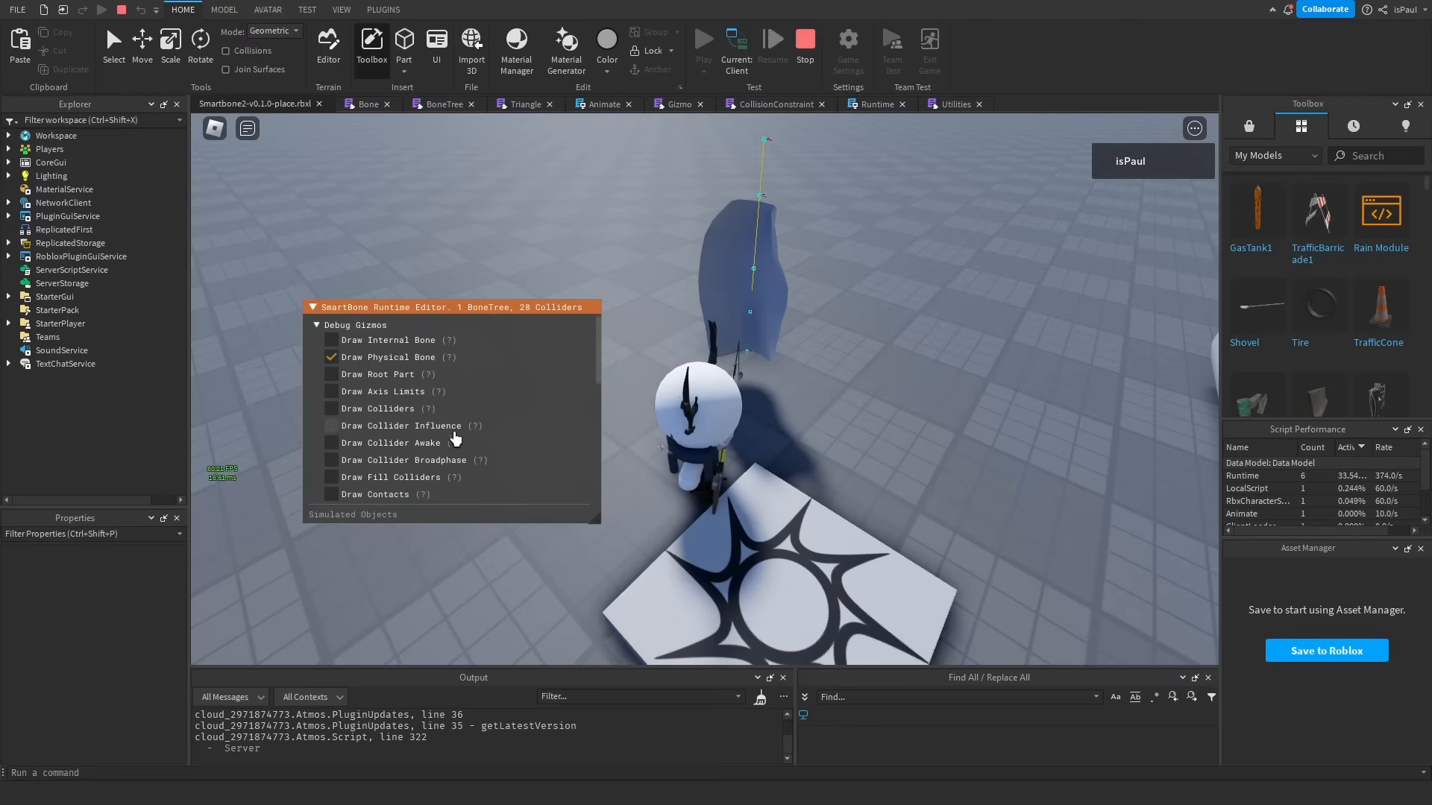
Expand the Plane root part and its BoneTree #1 under Simulated Objects to view the bone tree's settings.
{"action": "scroll", "coordinate": [399, 410], "scroll_direction": "down", "scroll_amount": 3}
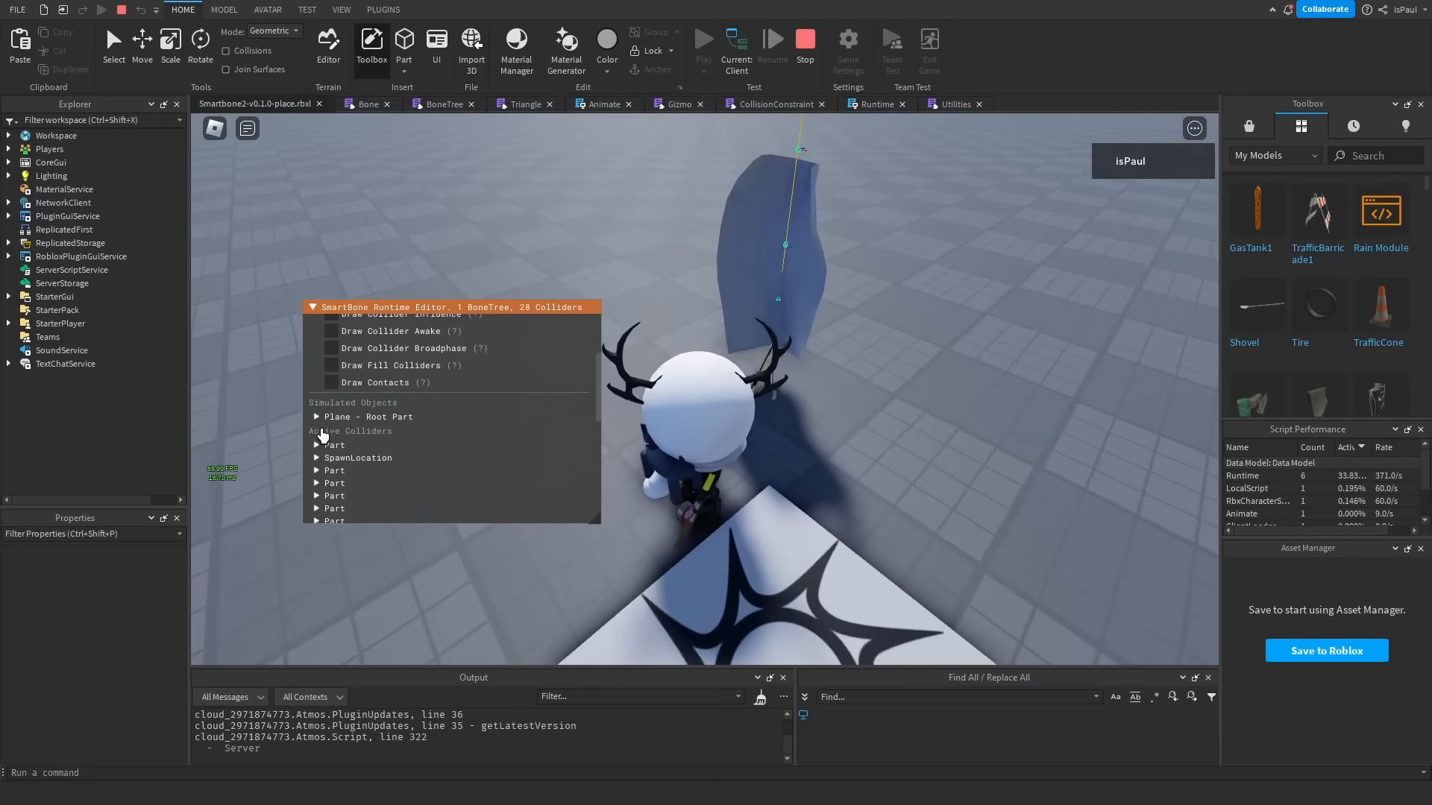
{"action": "left_click", "coordinate": [319, 420]}
{"action": "left_click", "coordinate": [353, 431]}
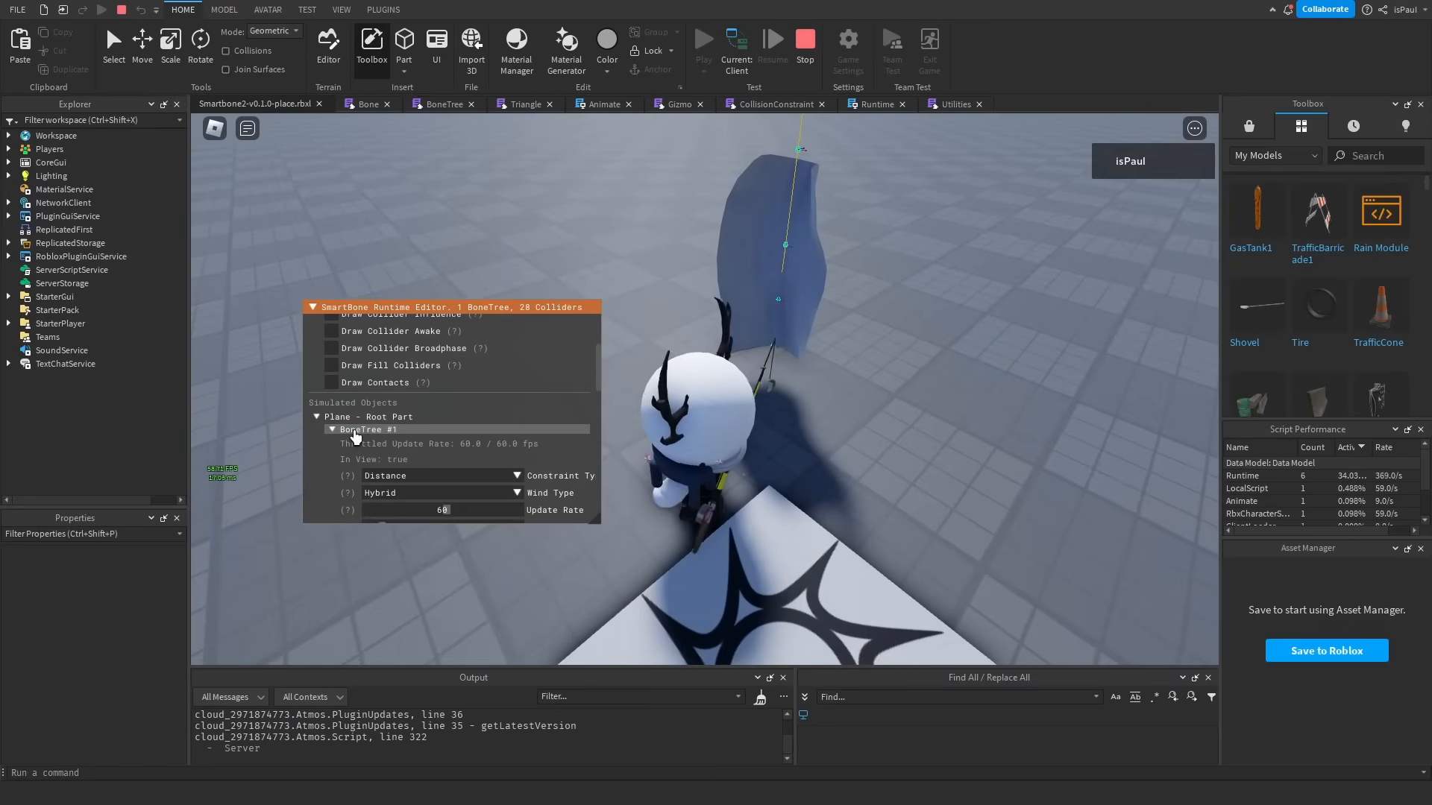
{"action": "scroll", "coordinate": [353, 431], "scroll_direction": "down", "scroll_amount": 3}
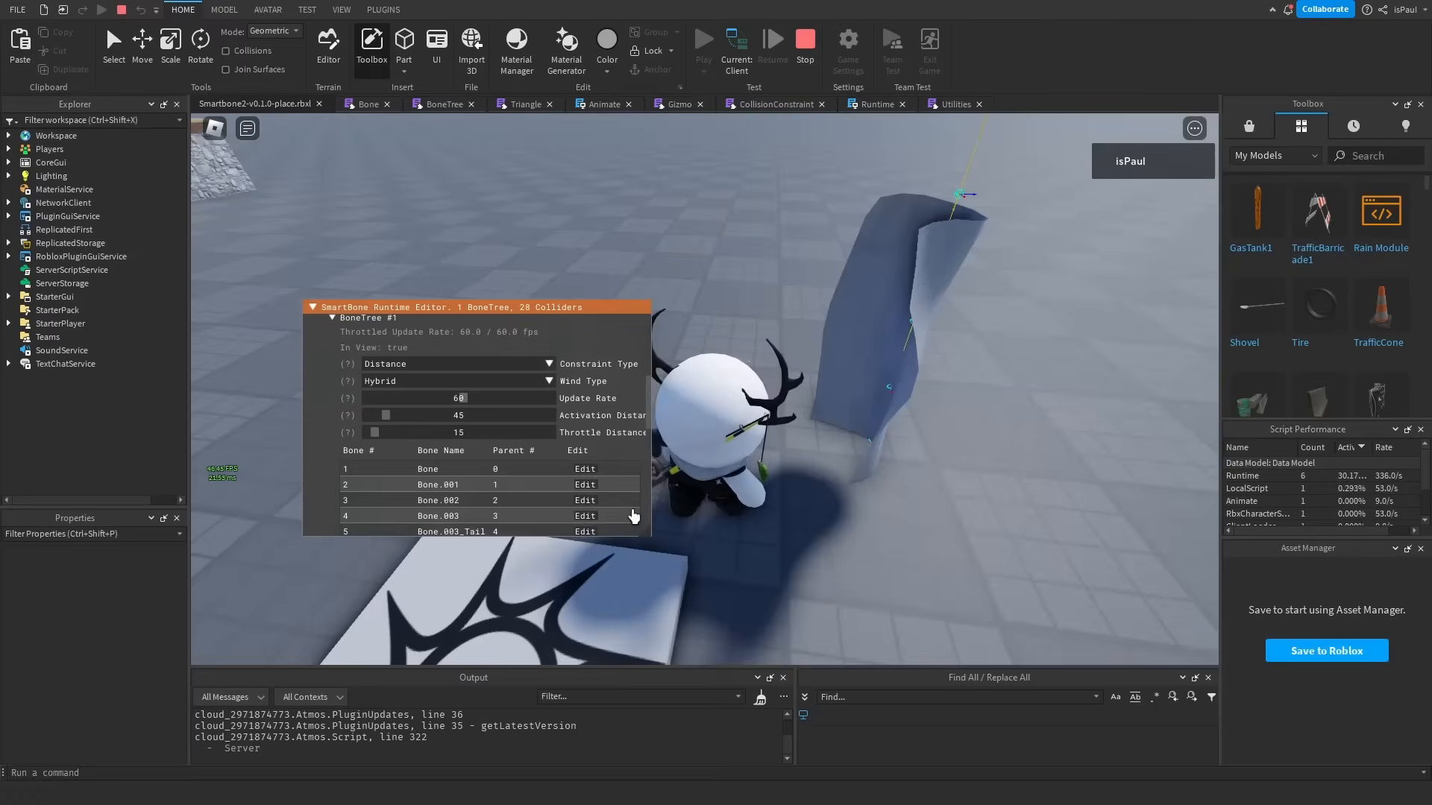
Try the Spring constraint type on BoneTree #1 and watch how the cloth moves in the playtest.
{"action": "left_click", "coordinate": [507, 365]}
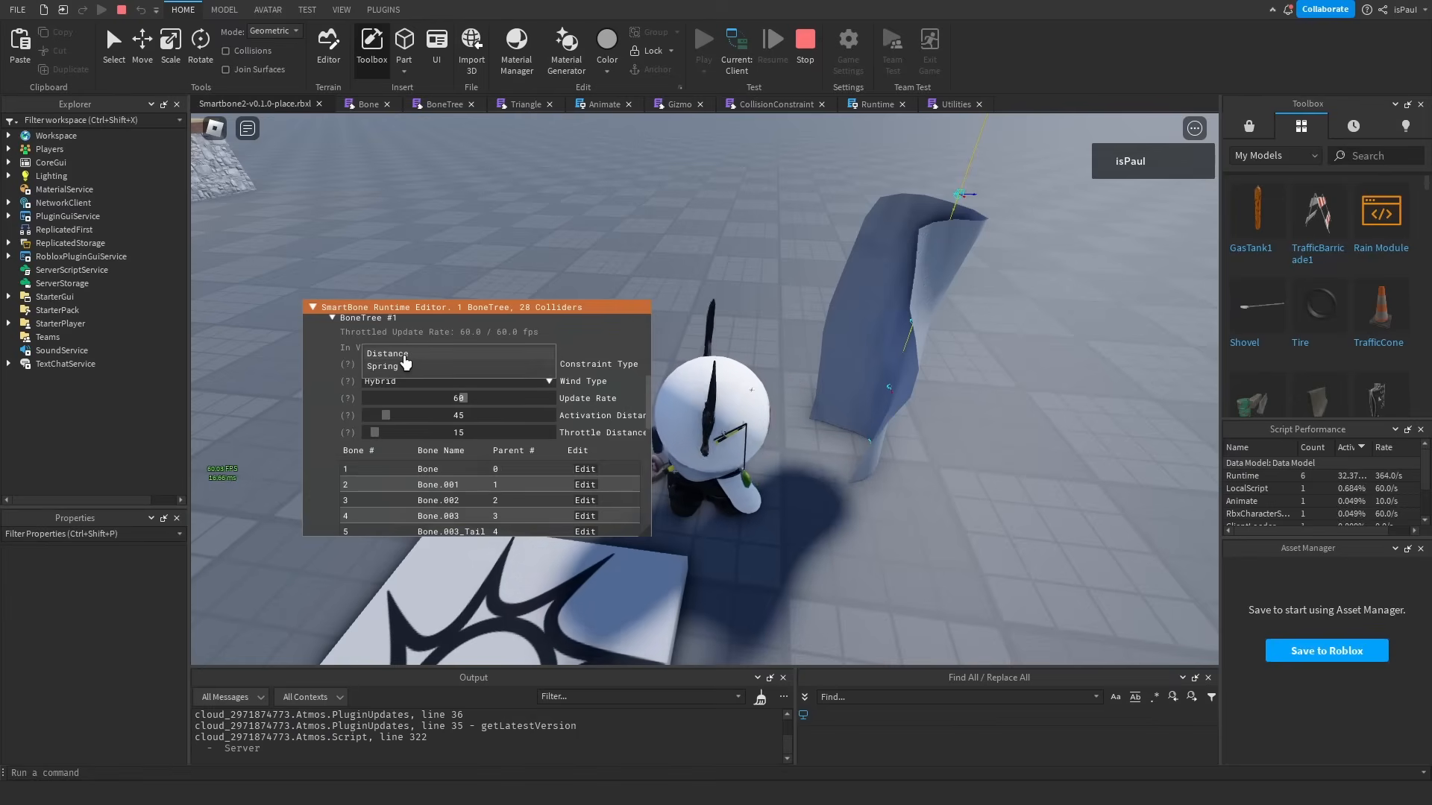
{"action": "right_click_drag", "start_coordinate": [811, 406], "coordinate": [876, 396]}
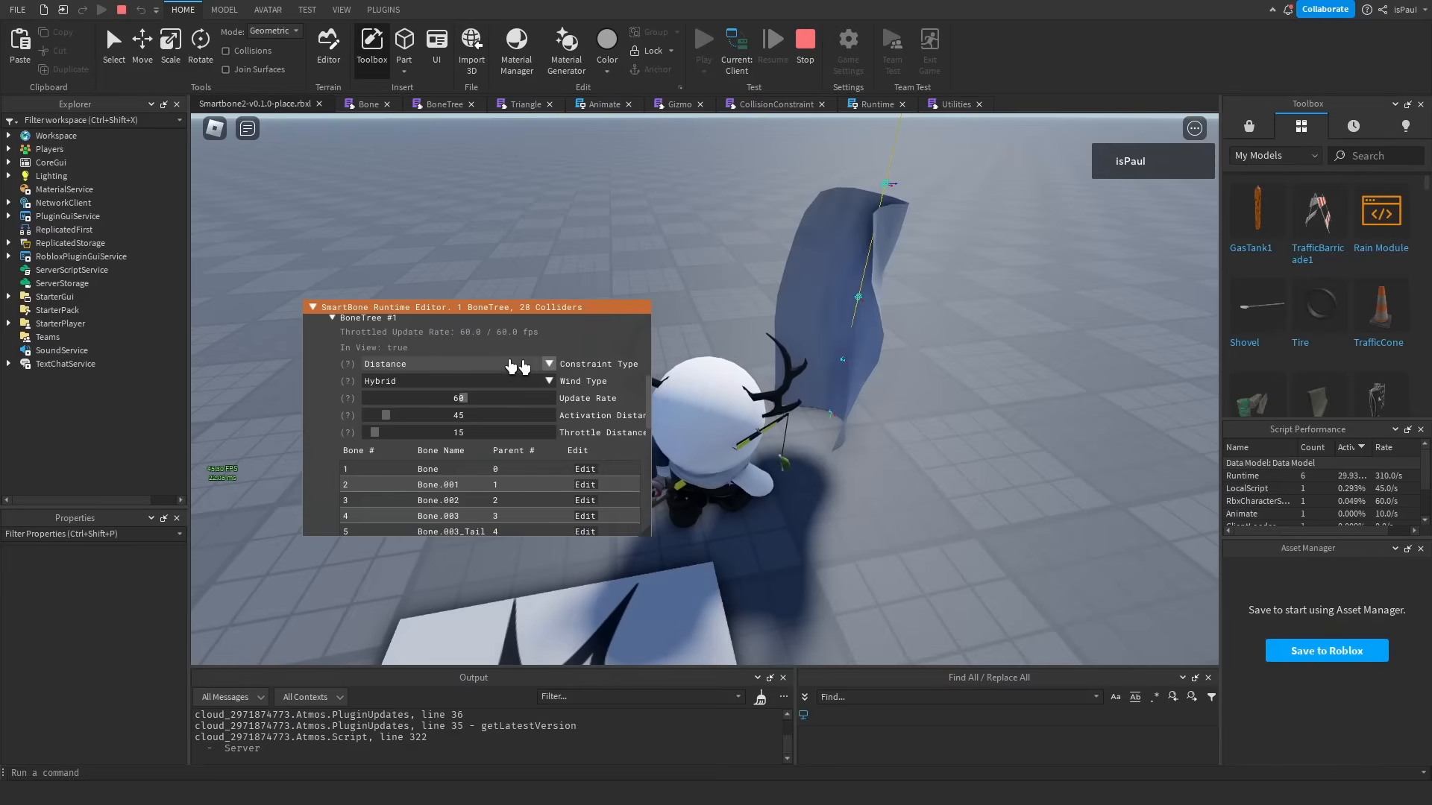
{"action": "left_click", "coordinate": [455, 364]}
{"action": "left_click", "coordinate": [445, 375]}
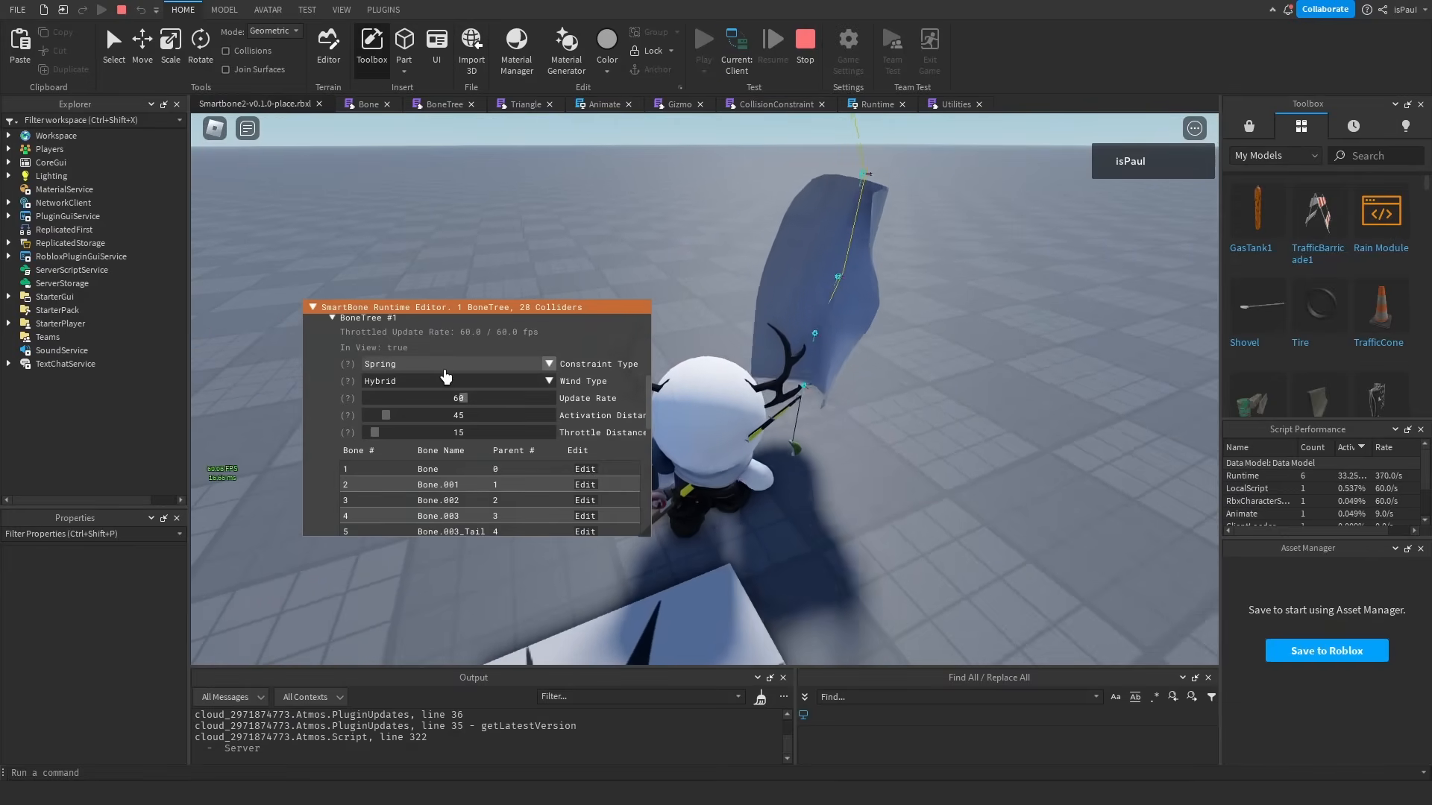
{"action": "right_click_drag", "start_coordinate": [972, 398], "coordinate": [863, 383]}
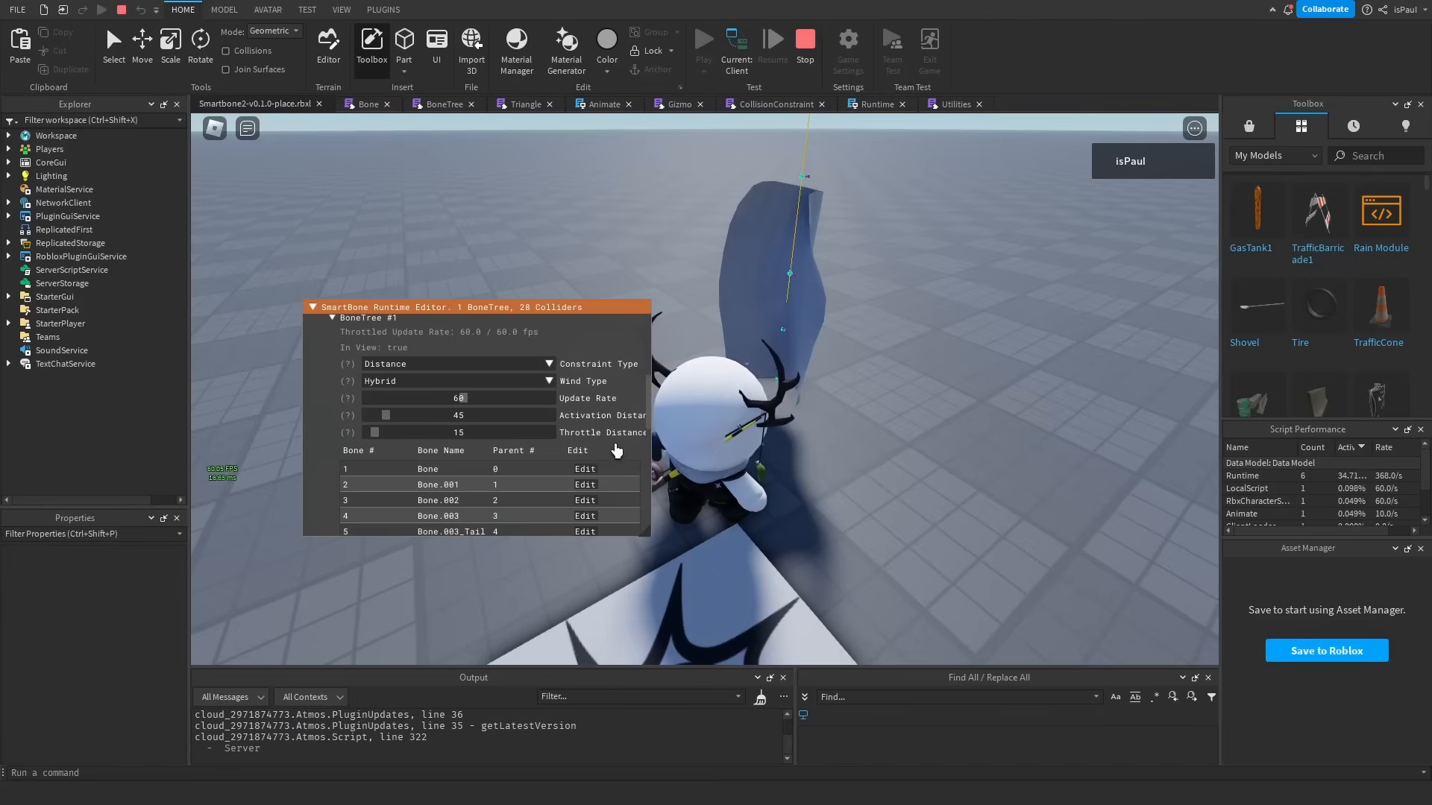
Look through BoneTree #1's bone list and open the first bone, Bone, for editing.
{"action": "scroll", "coordinate": [616, 449], "scroll_direction": "down", "scroll_amount": 3}
{"action": "scroll", "coordinate": [509, 472], "scroll_direction": "up", "scroll_amount": 3}
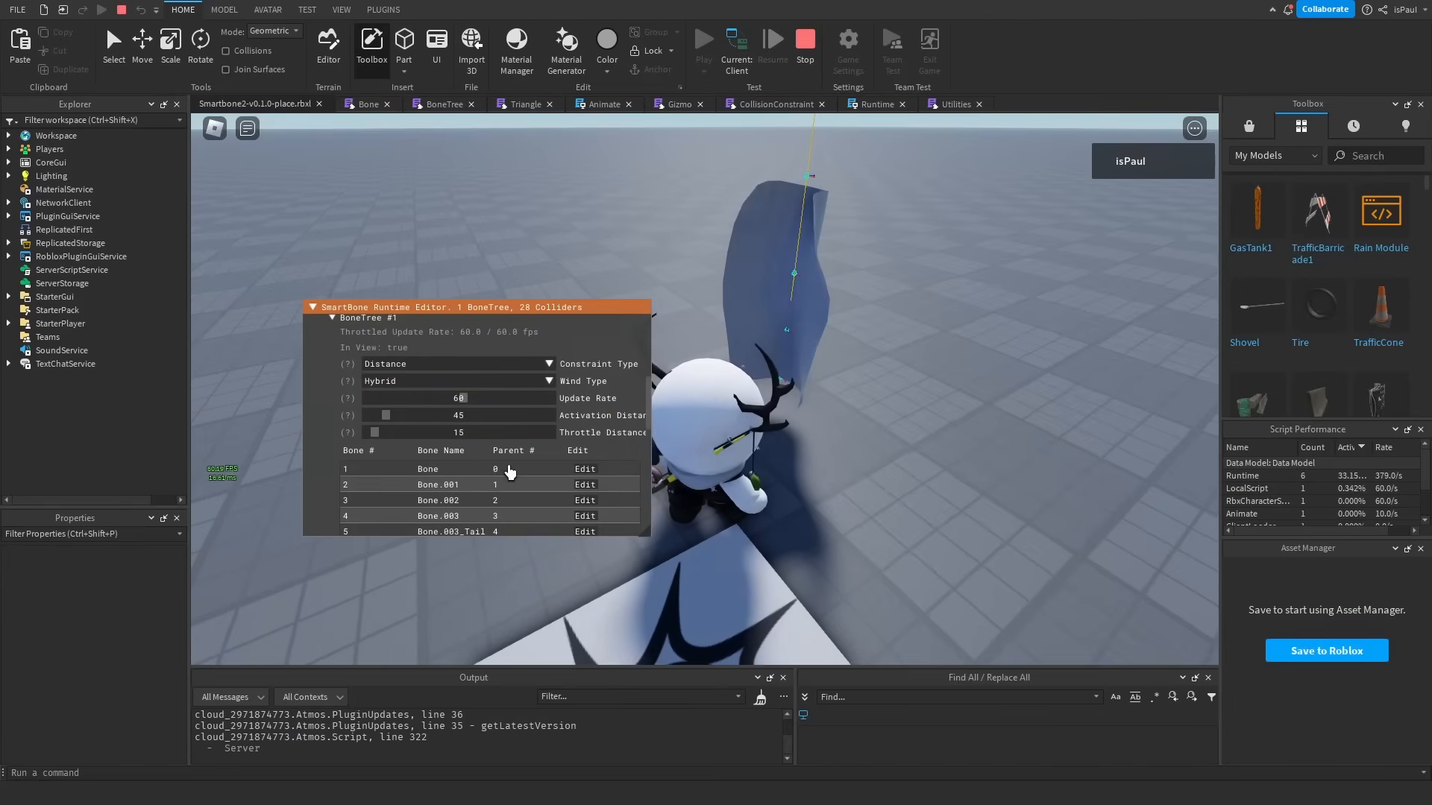
{"action": "scroll", "coordinate": [528, 476], "scroll_direction": "down", "scroll_amount": 3}
{"action": "scroll", "coordinate": [552, 475], "scroll_direction": "up", "scroll_amount": 3}
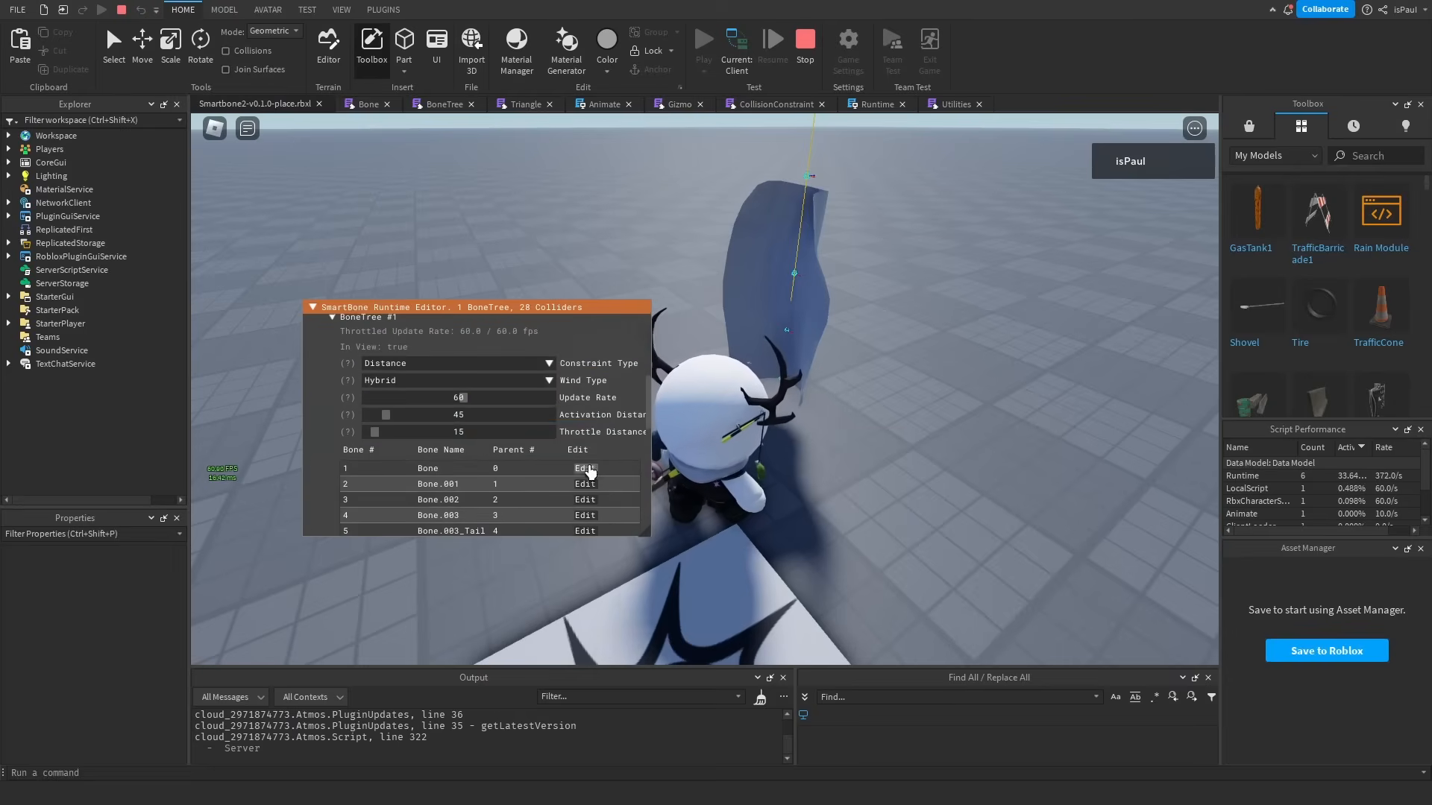
{"action": "left_click", "coordinate": [584, 469]}
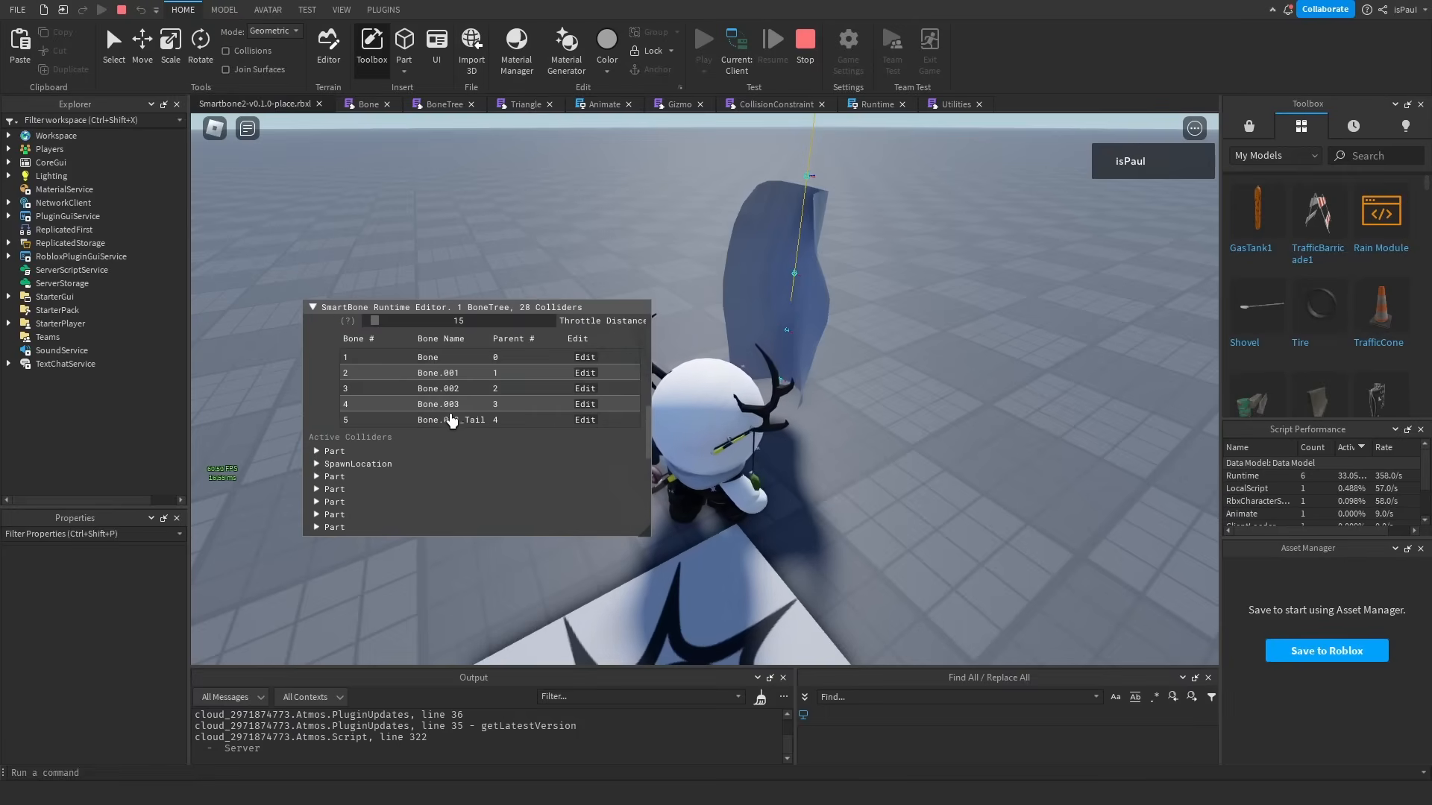
Browse the Active Colliders list and expand DominusA to examine the collider shapes adorned to it.
{"action": "scroll", "coordinate": [448, 425], "scroll_direction": "up", "scroll_amount": 2}
{"action": "scroll", "coordinate": [388, 411], "scroll_direction": "down", "scroll_amount": 2}
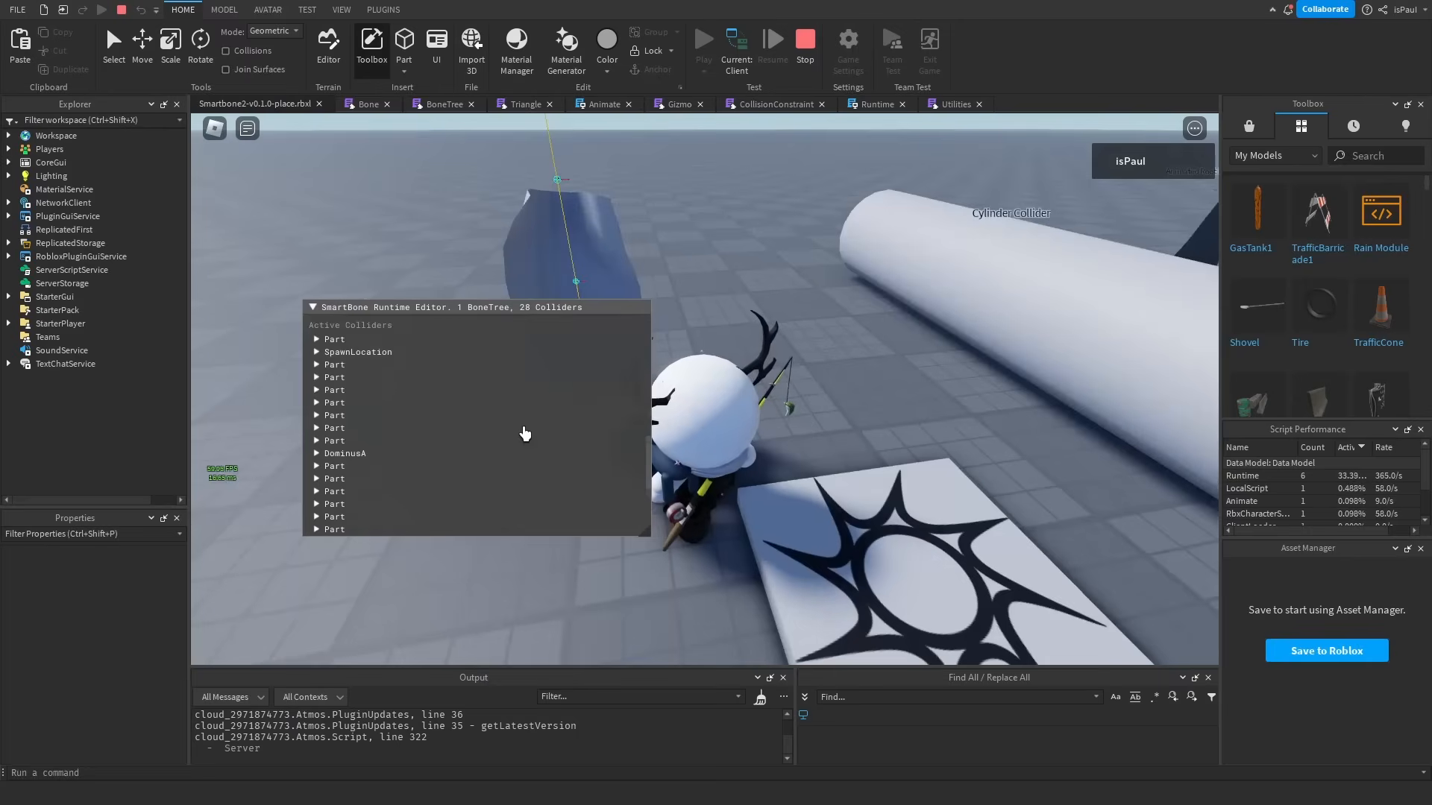
{"action": "scroll", "coordinate": [448, 422], "scroll_direction": "down", "scroll_amount": 1}
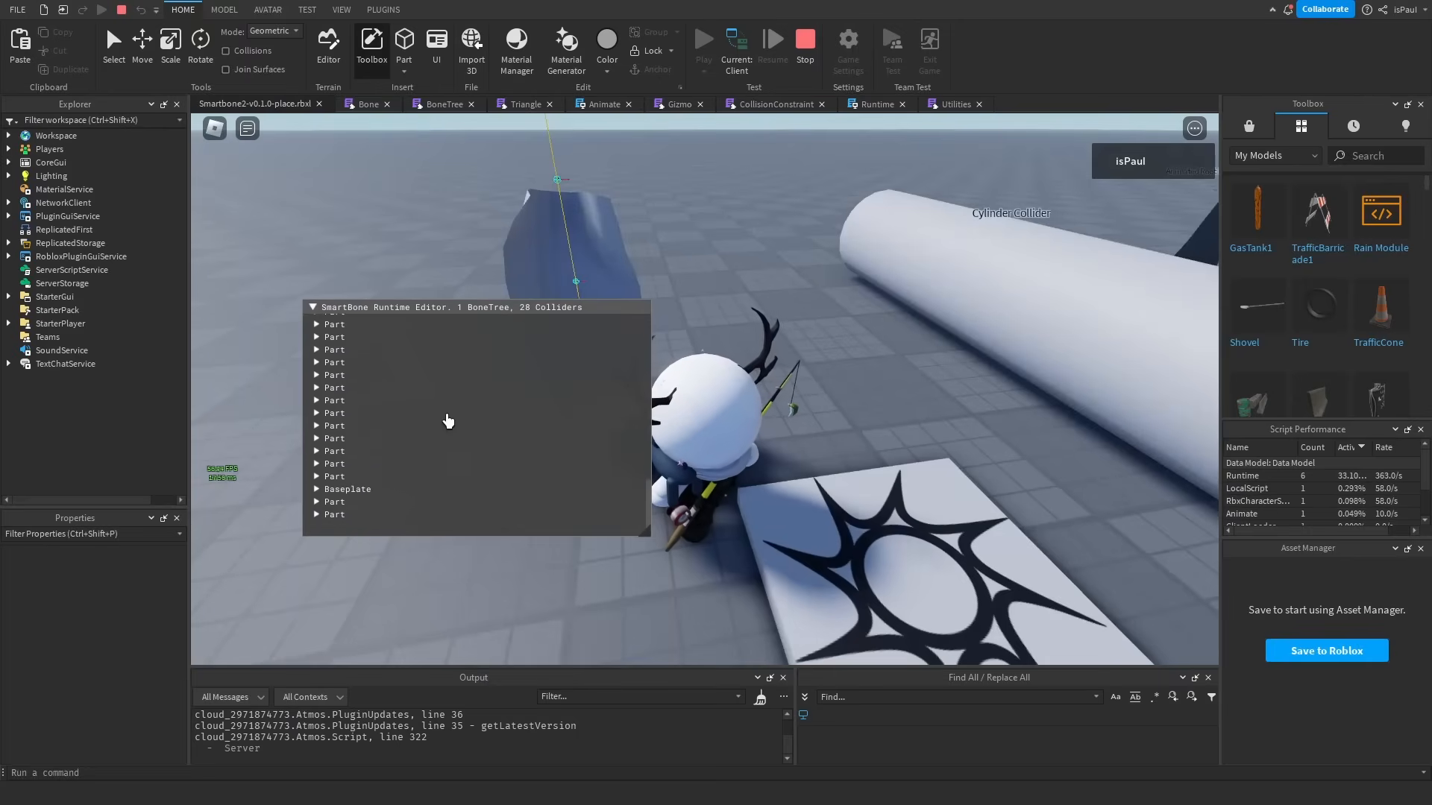
{"action": "scroll", "coordinate": [380, 485], "scroll_direction": "up", "scroll_amount": 3}
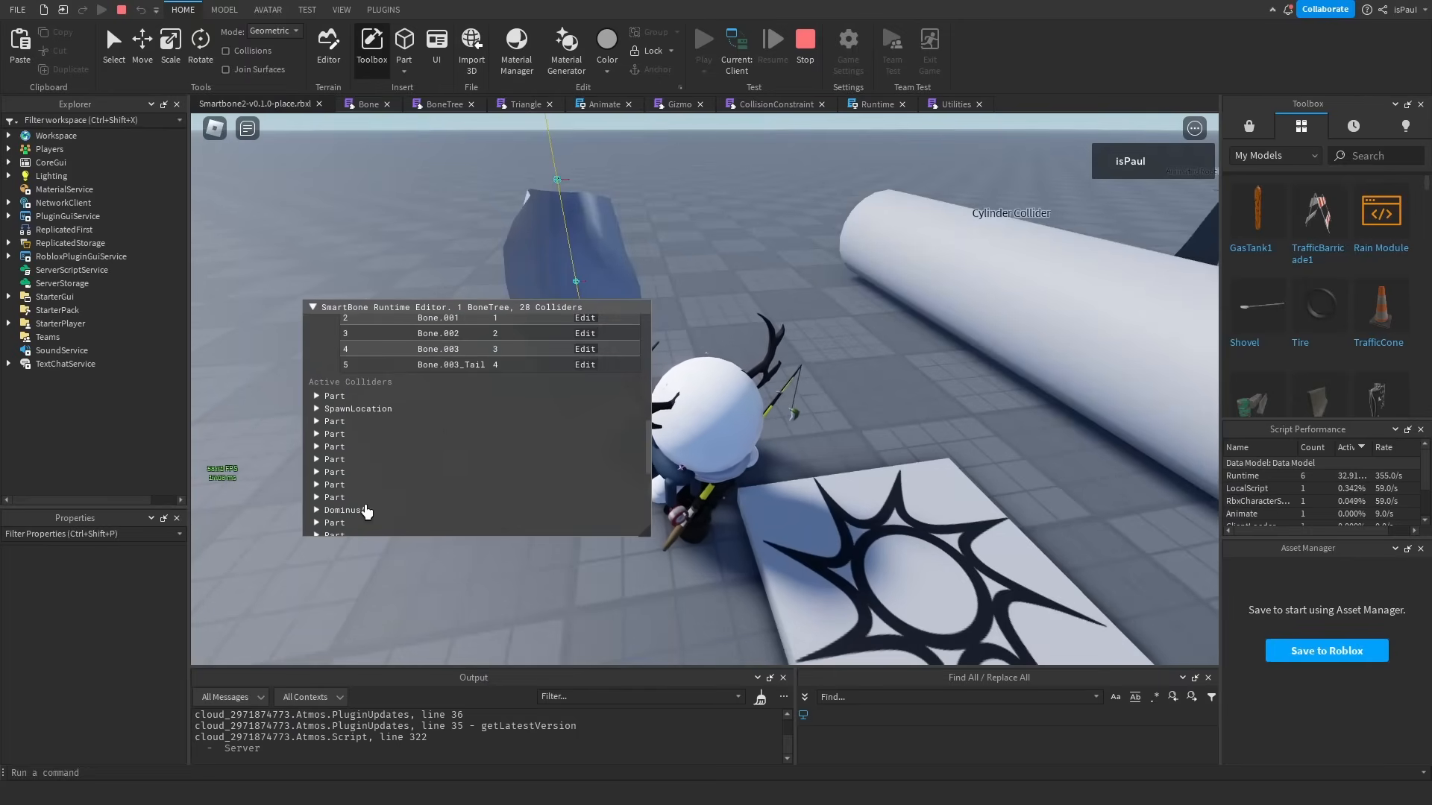
{"action": "right_click_drag", "start_coordinate": [376, 513], "coordinate": [527, 230]}
{"action": "key", "text": "w"}
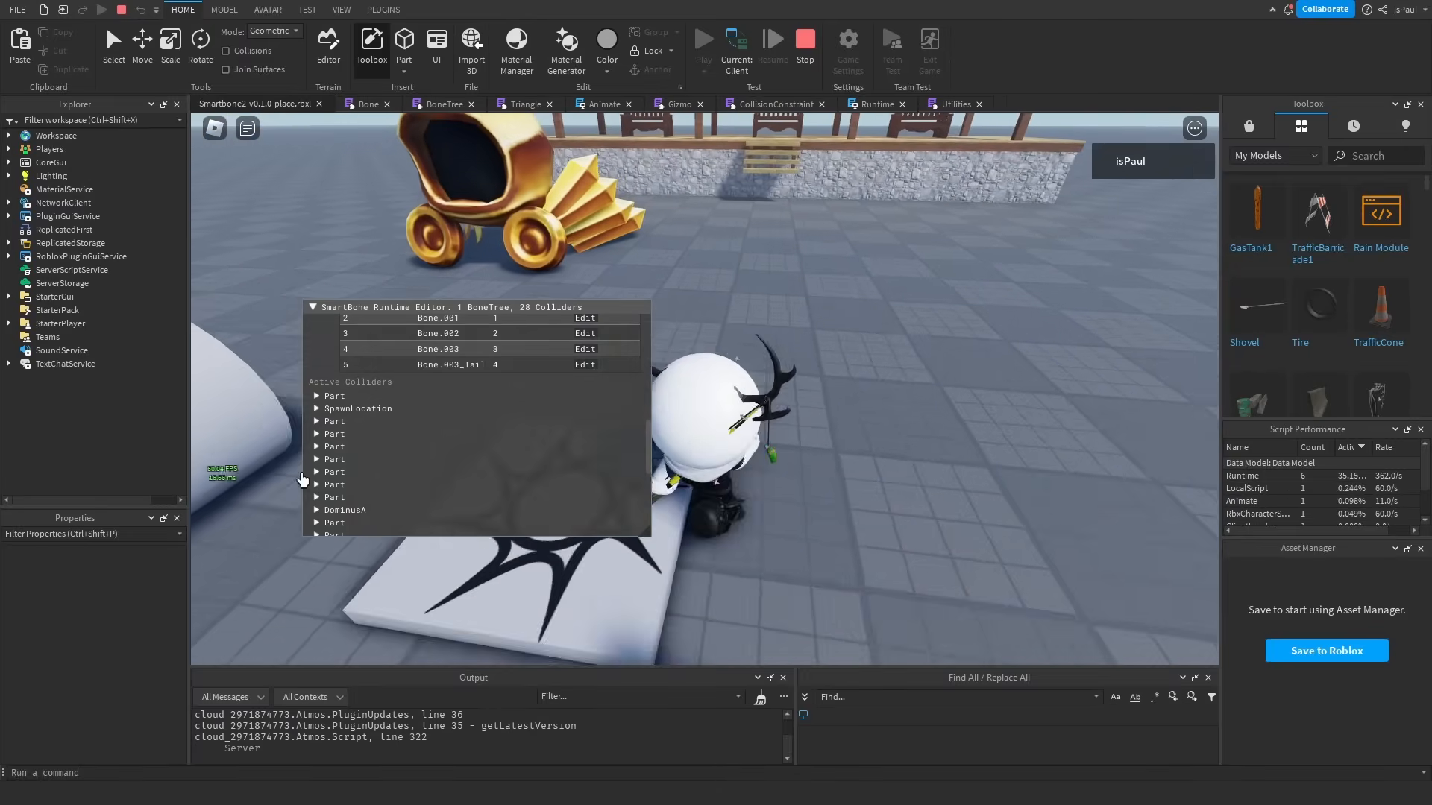
{"action": "left_click", "coordinate": [333, 511]}
{"action": "scroll", "coordinate": [396, 422], "scroll_direction": "down", "scroll_amount": 3}
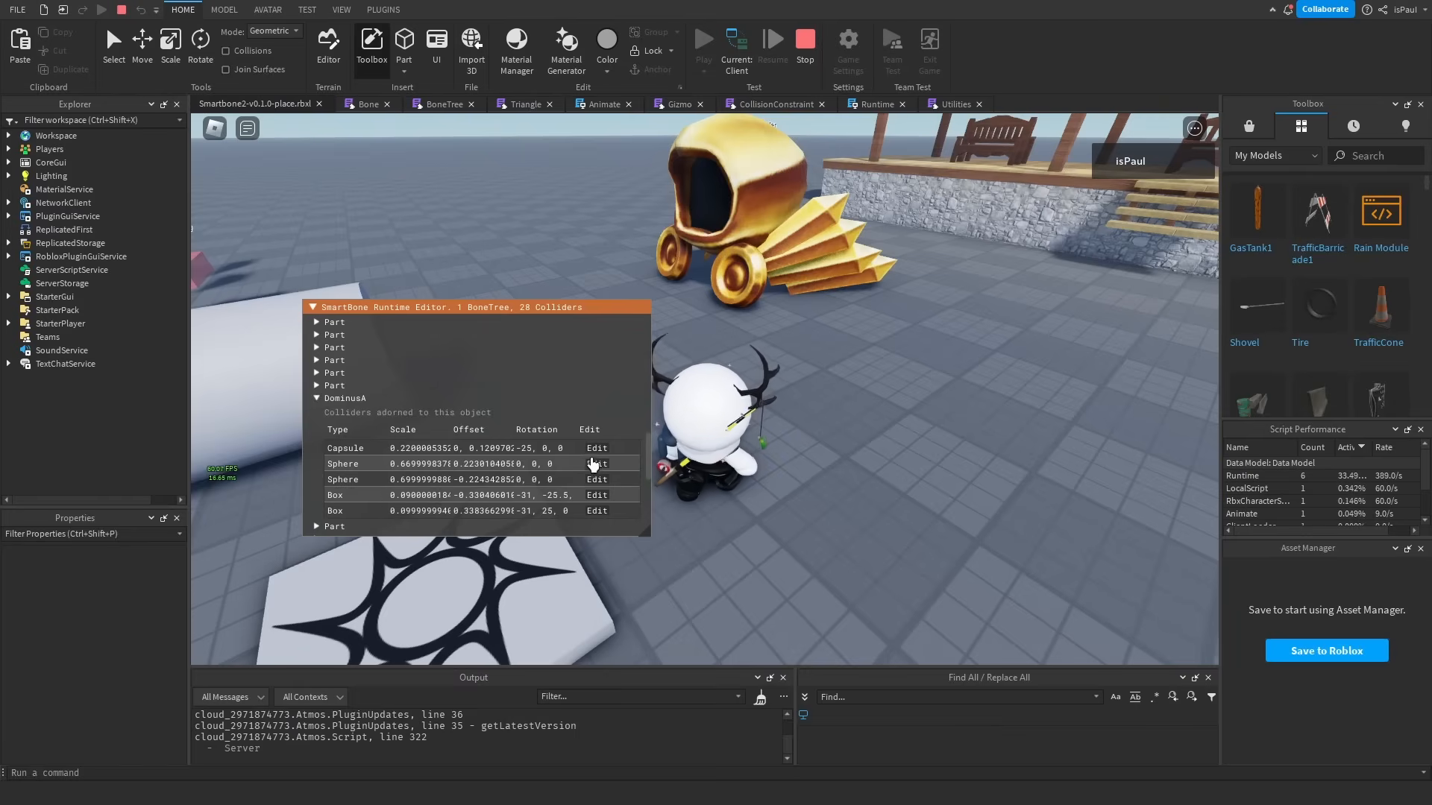
Turn on the Draw Colliders and Draw Fill Colliders gizmos and view the colliders around the golden Dominus.
{"action": "scroll", "coordinate": [478, 418], "scroll_direction": "up", "scroll_amount": 10}
{"action": "left_click", "coordinate": [381, 412]}
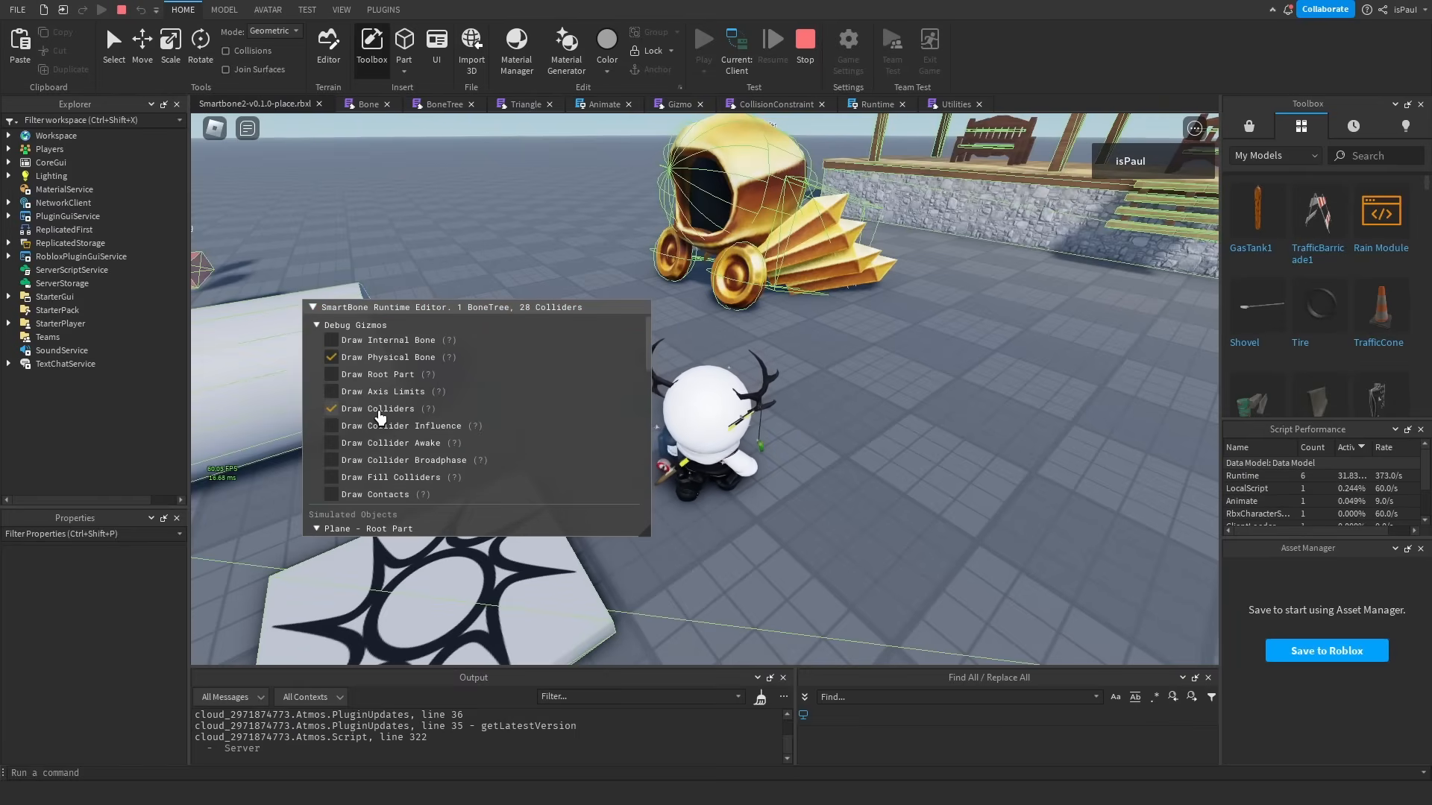
{"action": "left_click", "coordinate": [370, 479]}
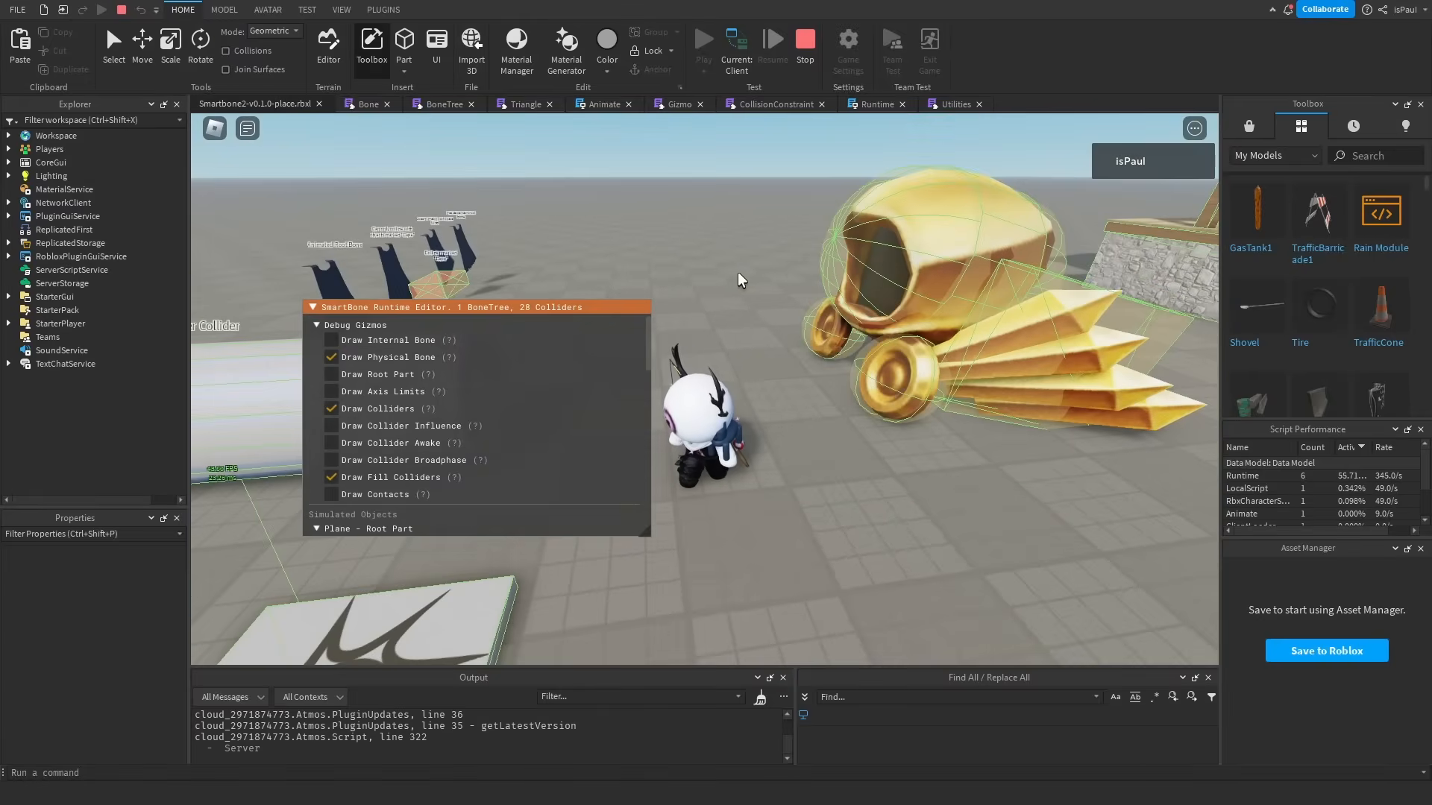
{"action": "right_click_drag", "start_coordinate": [738, 279], "coordinate": [761, 360]}
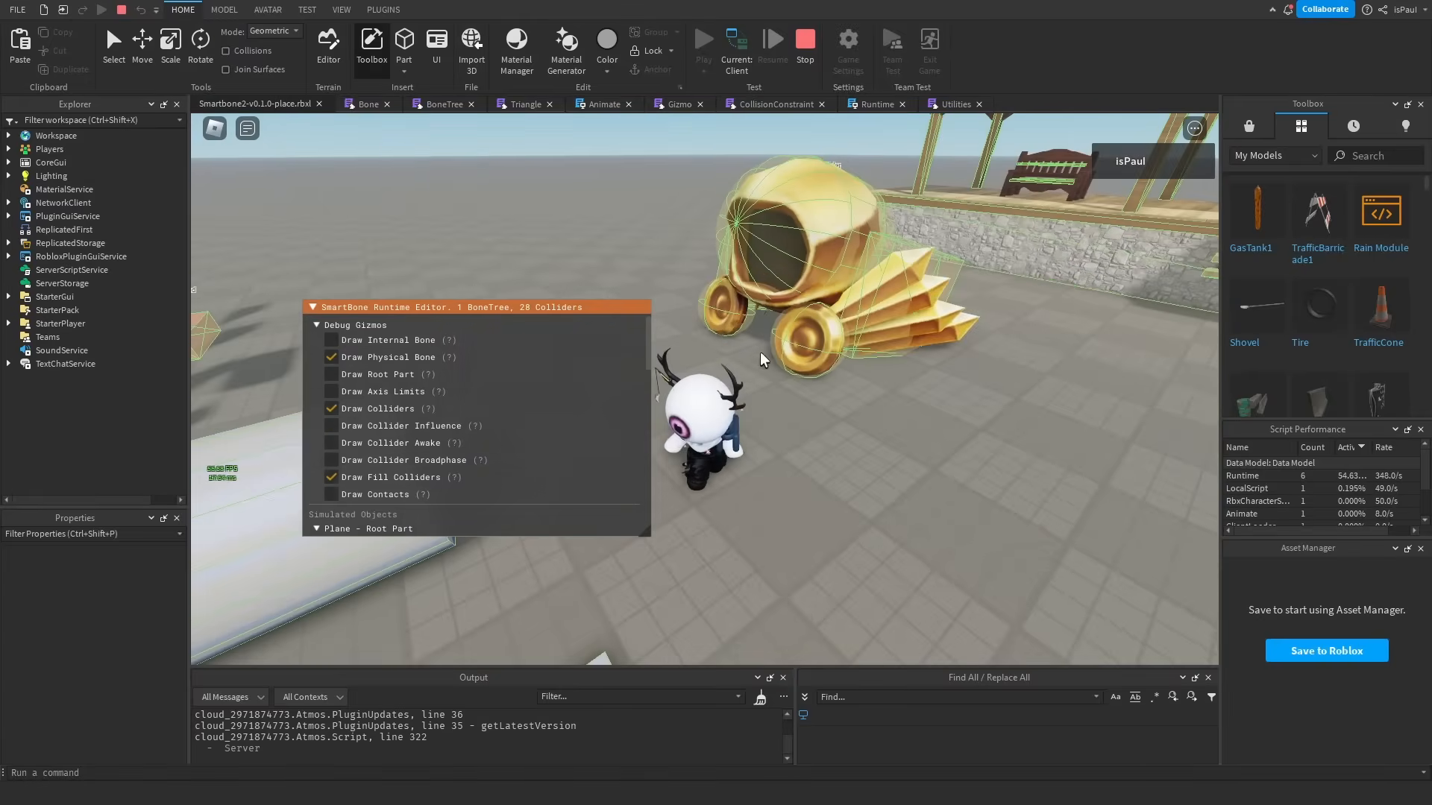
{"action": "right_click_drag", "start_coordinate": [820, 409], "coordinate": [819, 420]}
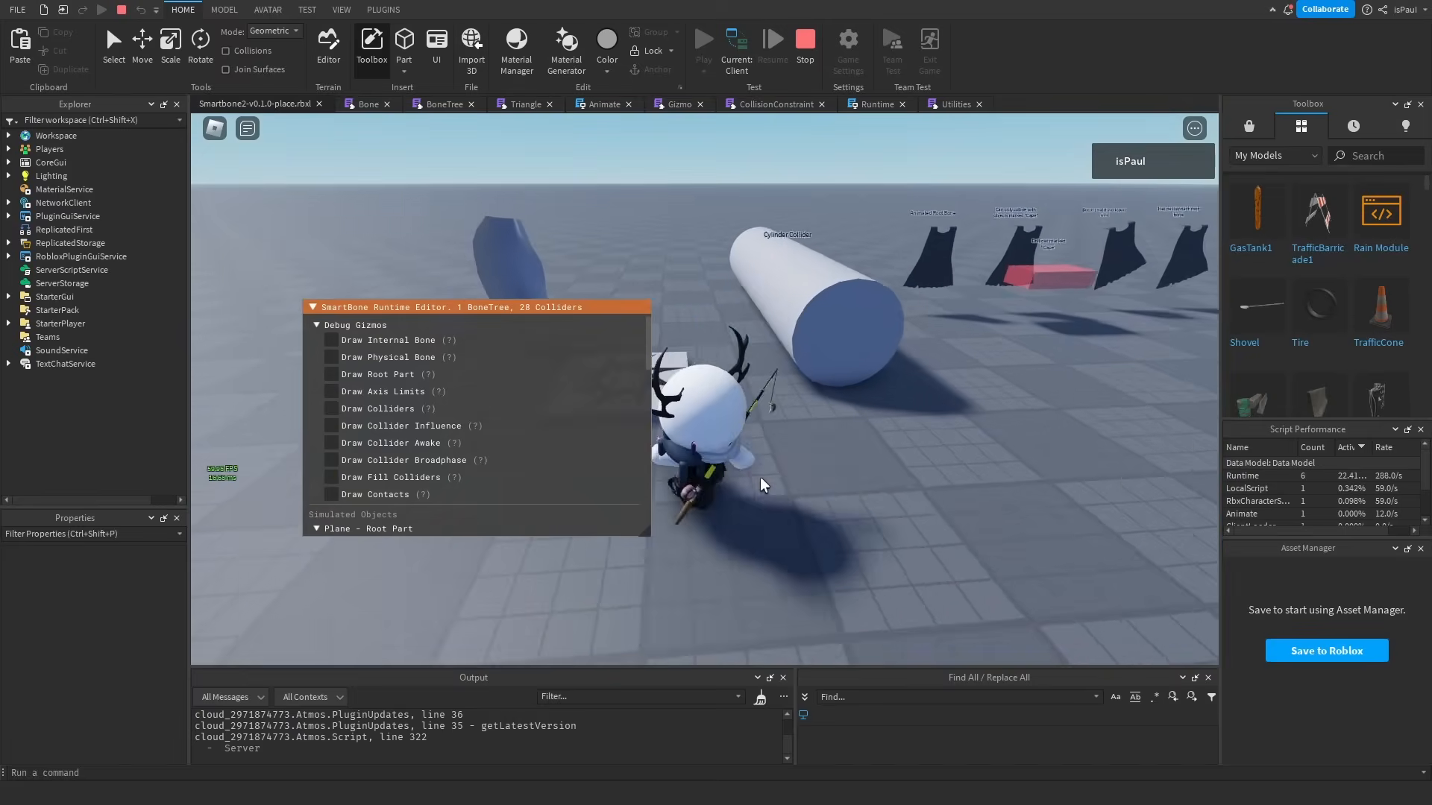
Stop the playtest, open the SmartBone Editor plugin and focus on the curled cloth model.
{"action": "key", "text": "shift+F5"}
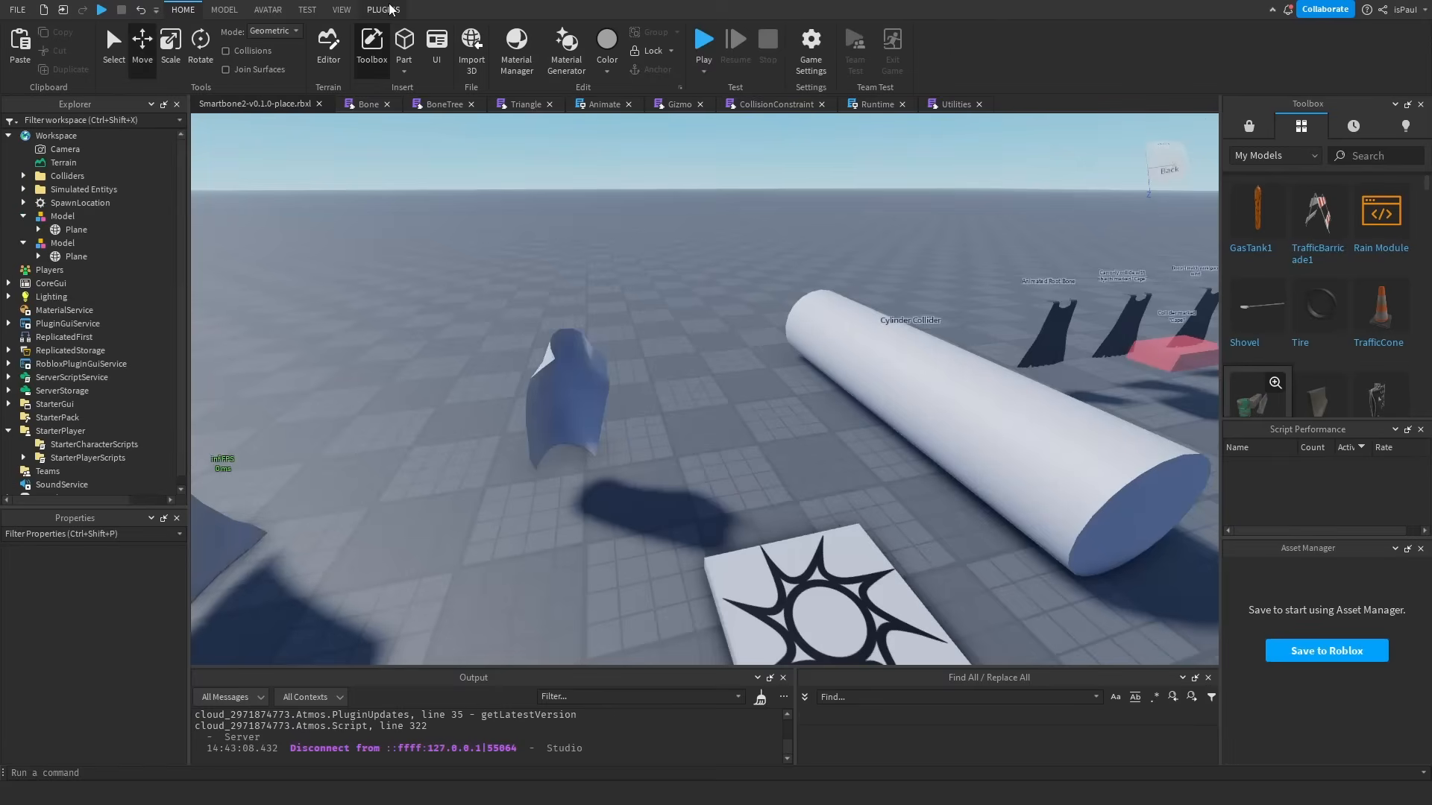
{"action": "left_click", "coordinate": [384, 9]}
{"action": "right_click_drag", "start_coordinate": [801, 423], "coordinate": [755, 396]}
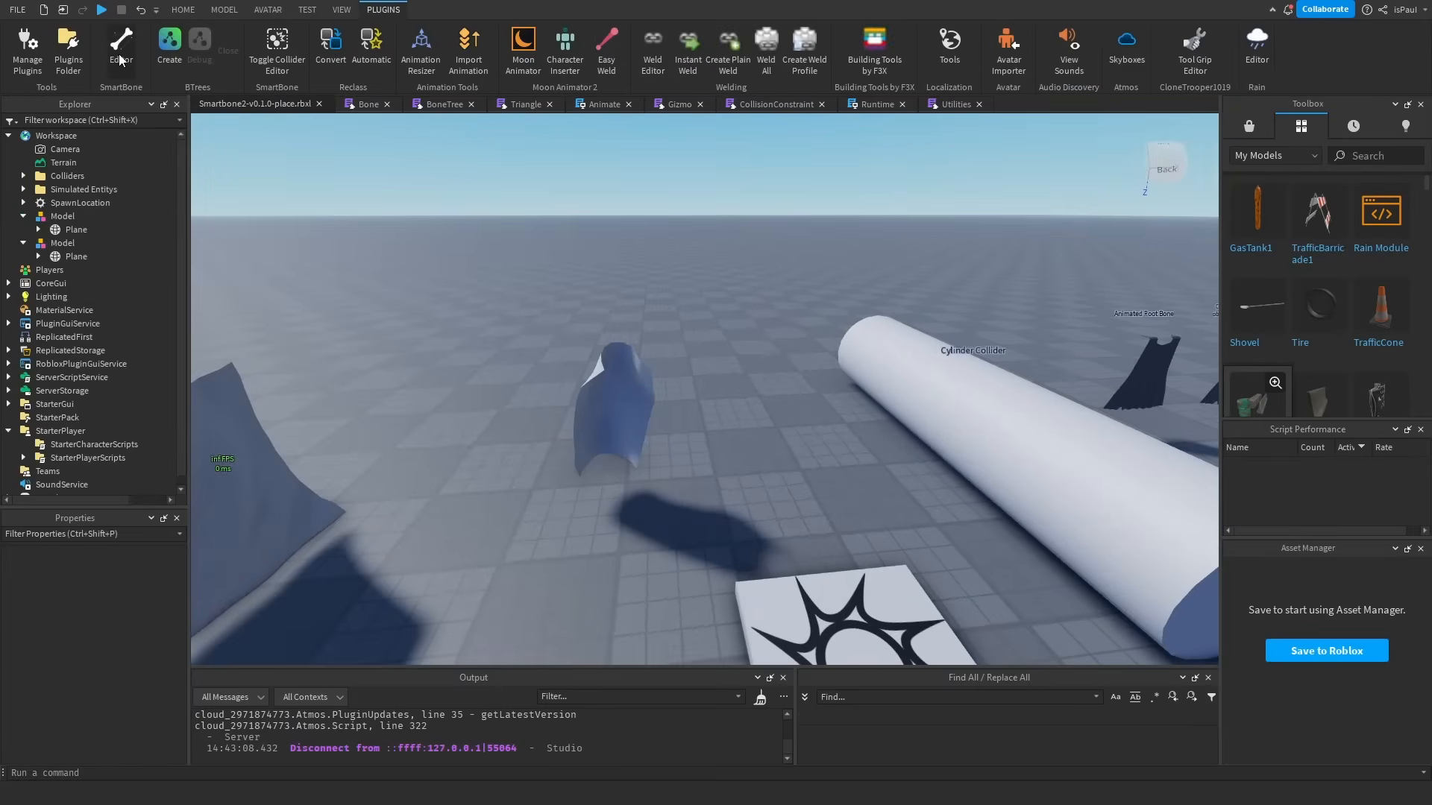
{"action": "left_click", "coordinate": [130, 70]}
{"action": "left_click", "coordinate": [794, 437]}
{"action": "key", "text": "f"}
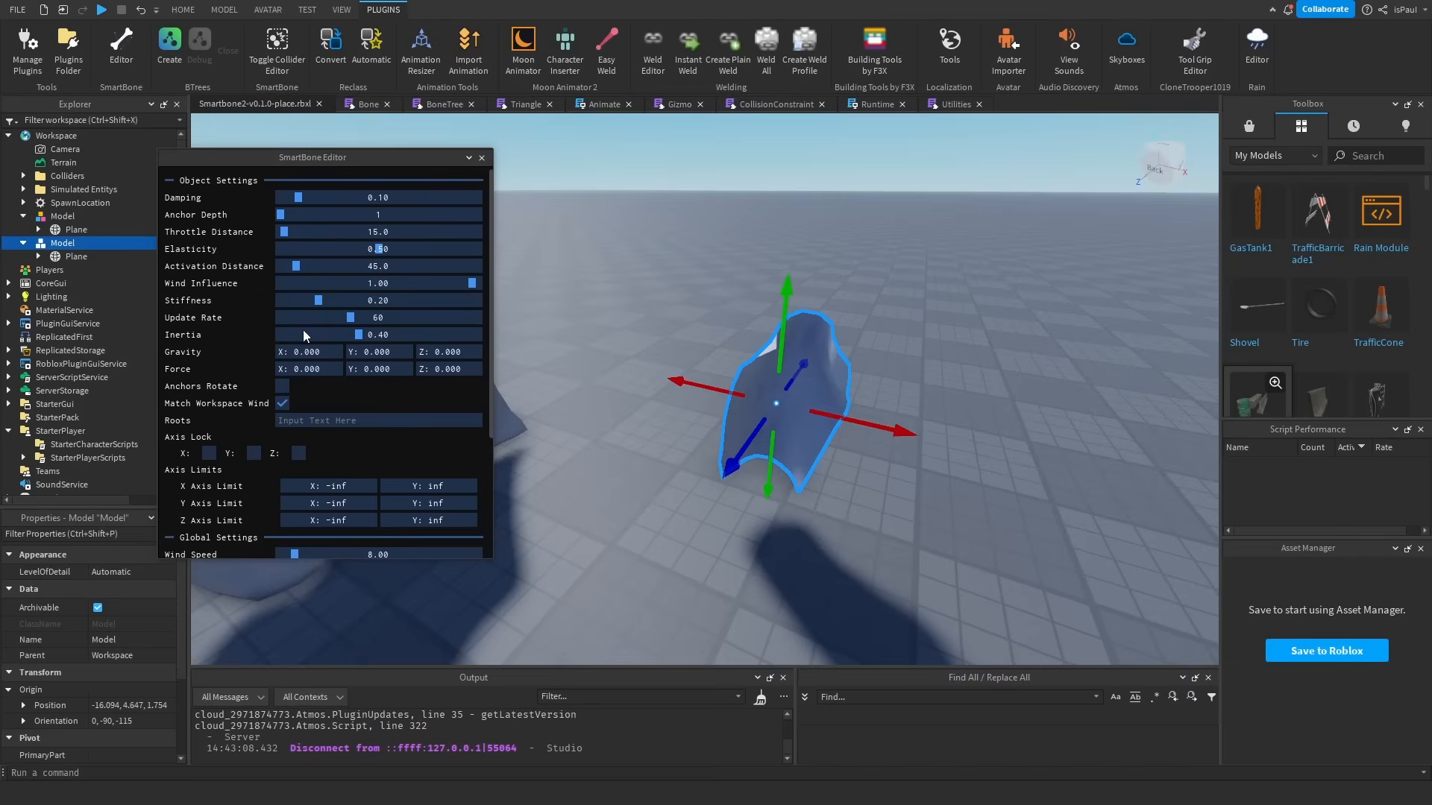
Select the cloth model's Plane mesh and set its Damping to 0.40 in the SmartBone Editor, checking its attributes.
{"action": "scroll", "coordinate": [284, 350], "scroll_direction": "down", "scroll_amount": 3}
{"action": "left_click", "coordinate": [76, 256]}
{"action": "scroll", "coordinate": [75, 643], "scroll_direction": "down", "scroll_amount": 6}
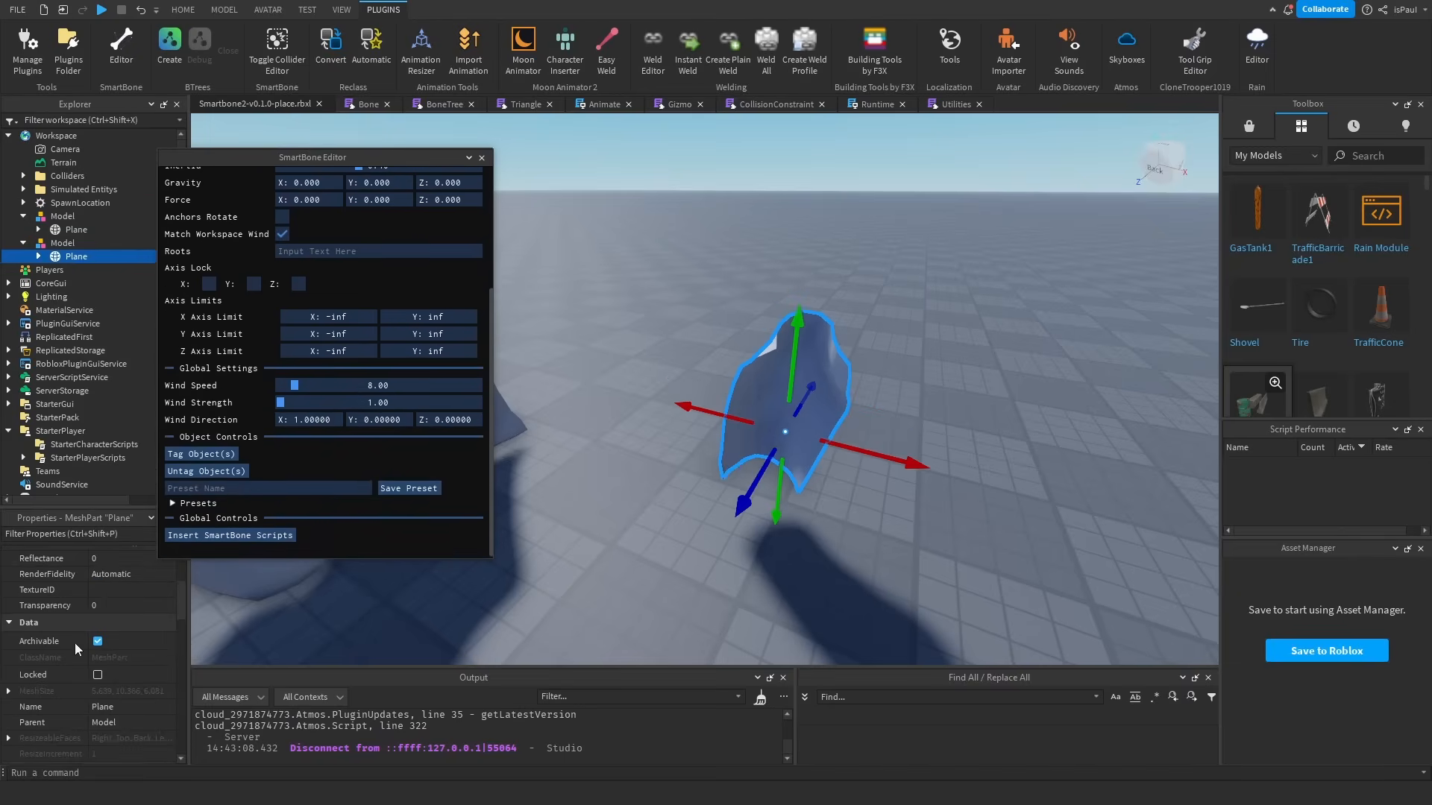
{"action": "scroll", "coordinate": [110, 696], "scroll_direction": "down", "scroll_amount": 5}
{"action": "scroll", "coordinate": [186, 171], "scroll_direction": "up", "scroll_amount": 3}
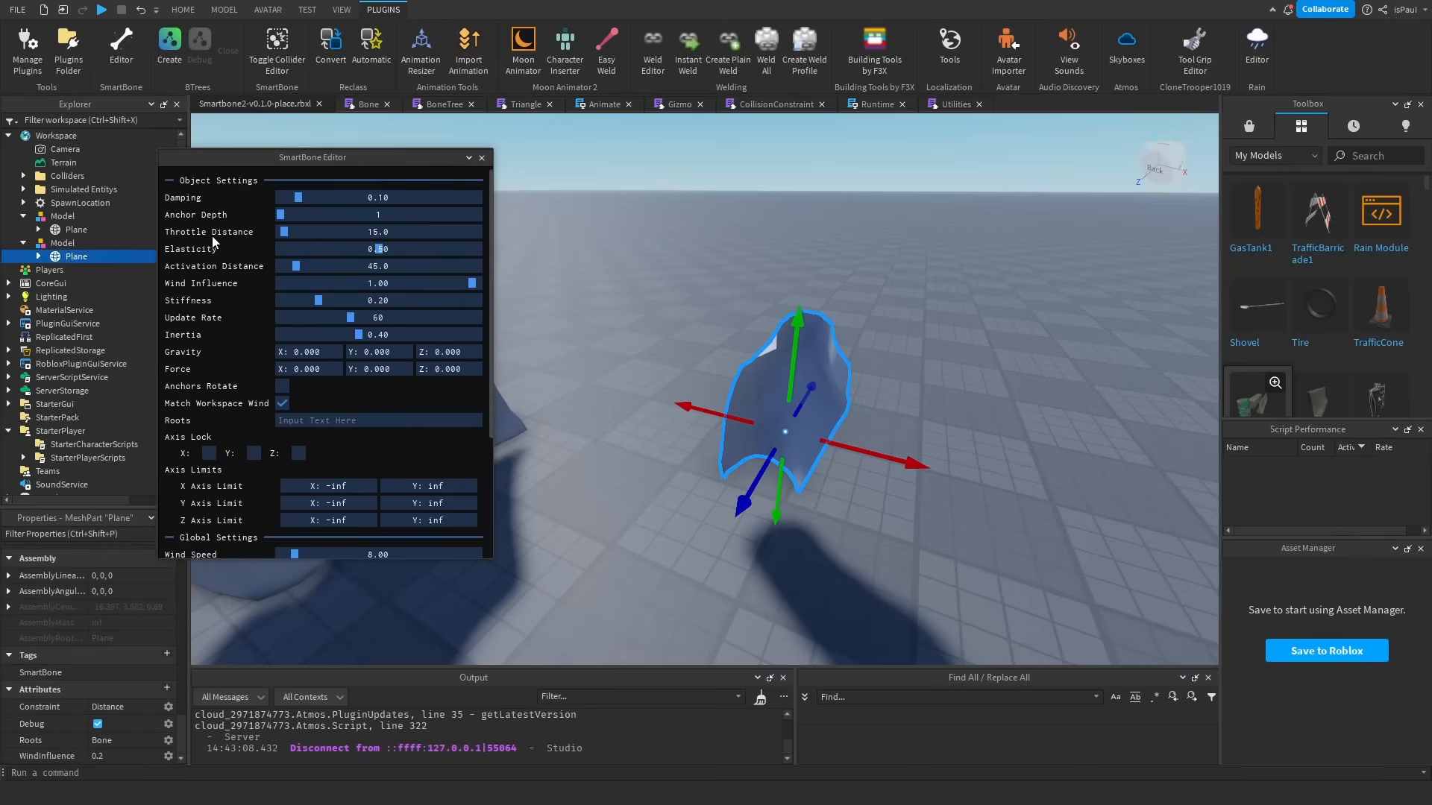
{"action": "left_click_drag", "start_coordinate": [299, 197], "coordinate": [360, 196]}
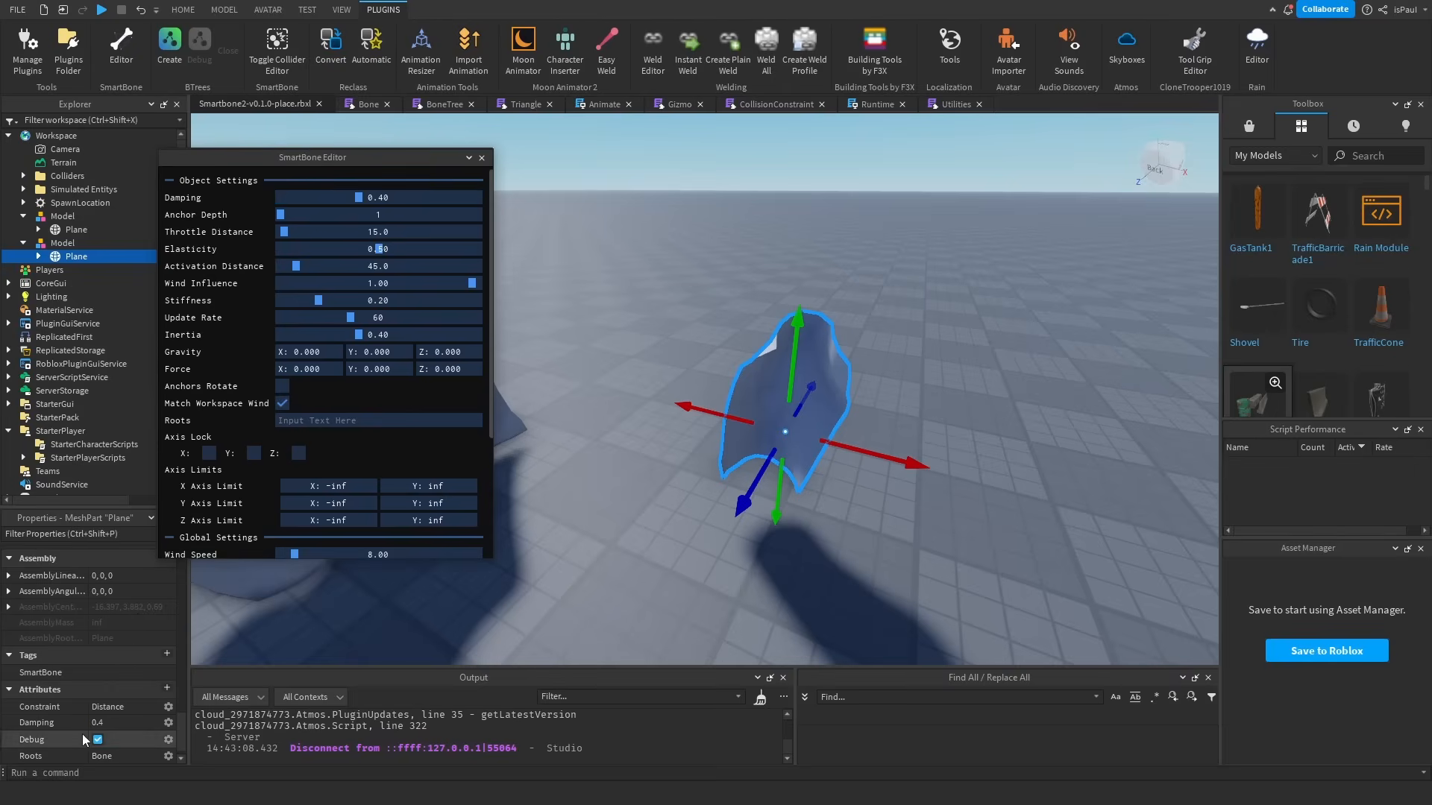
{"action": "scroll", "coordinate": [82, 734], "scroll_direction": "down", "scroll_amount": 1}
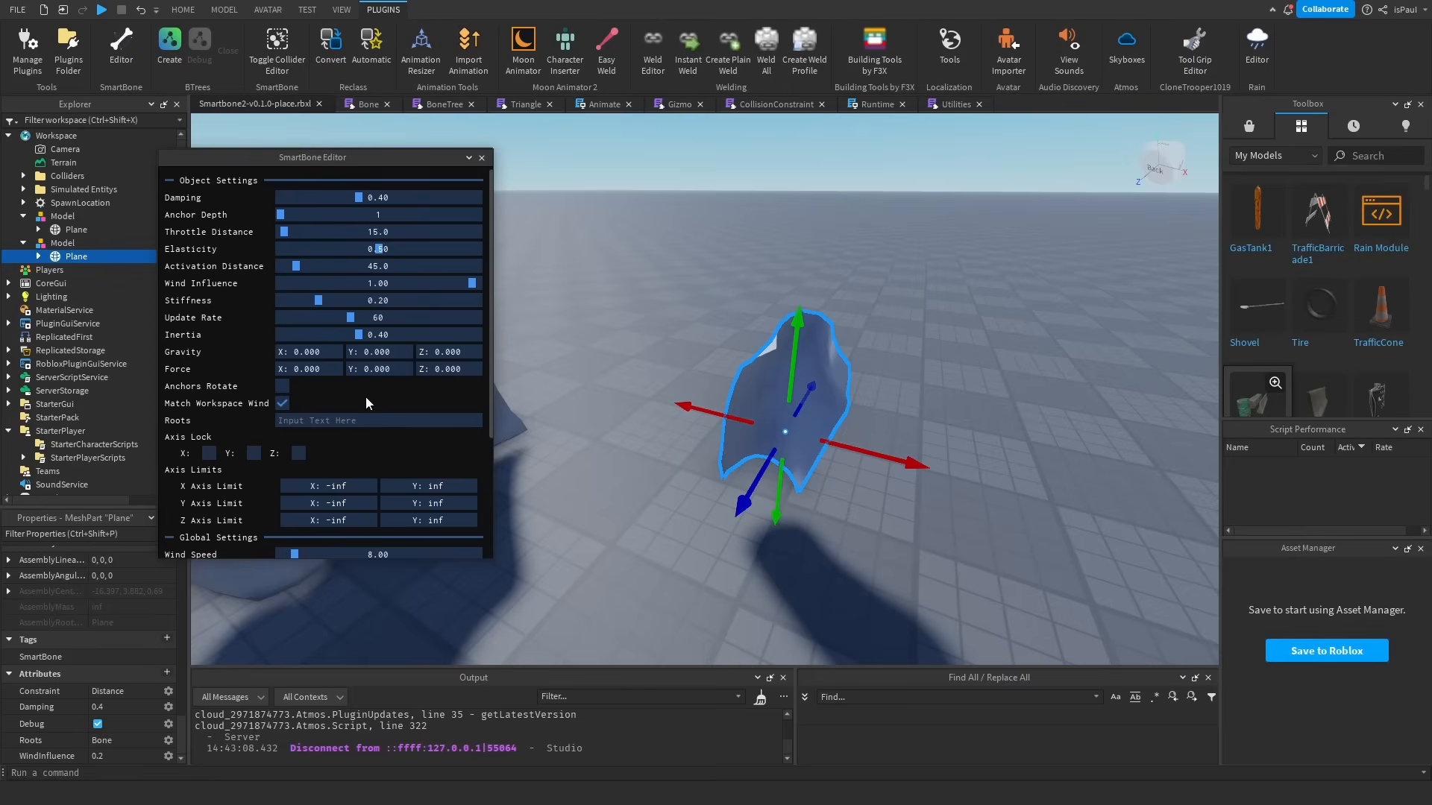
Try the SmartBone object controls by untagging and re-tagging the Plane mesh, and look over the presets and object settings.
{"action": "scroll", "coordinate": [347, 410], "scroll_direction": "down", "scroll_amount": 5}
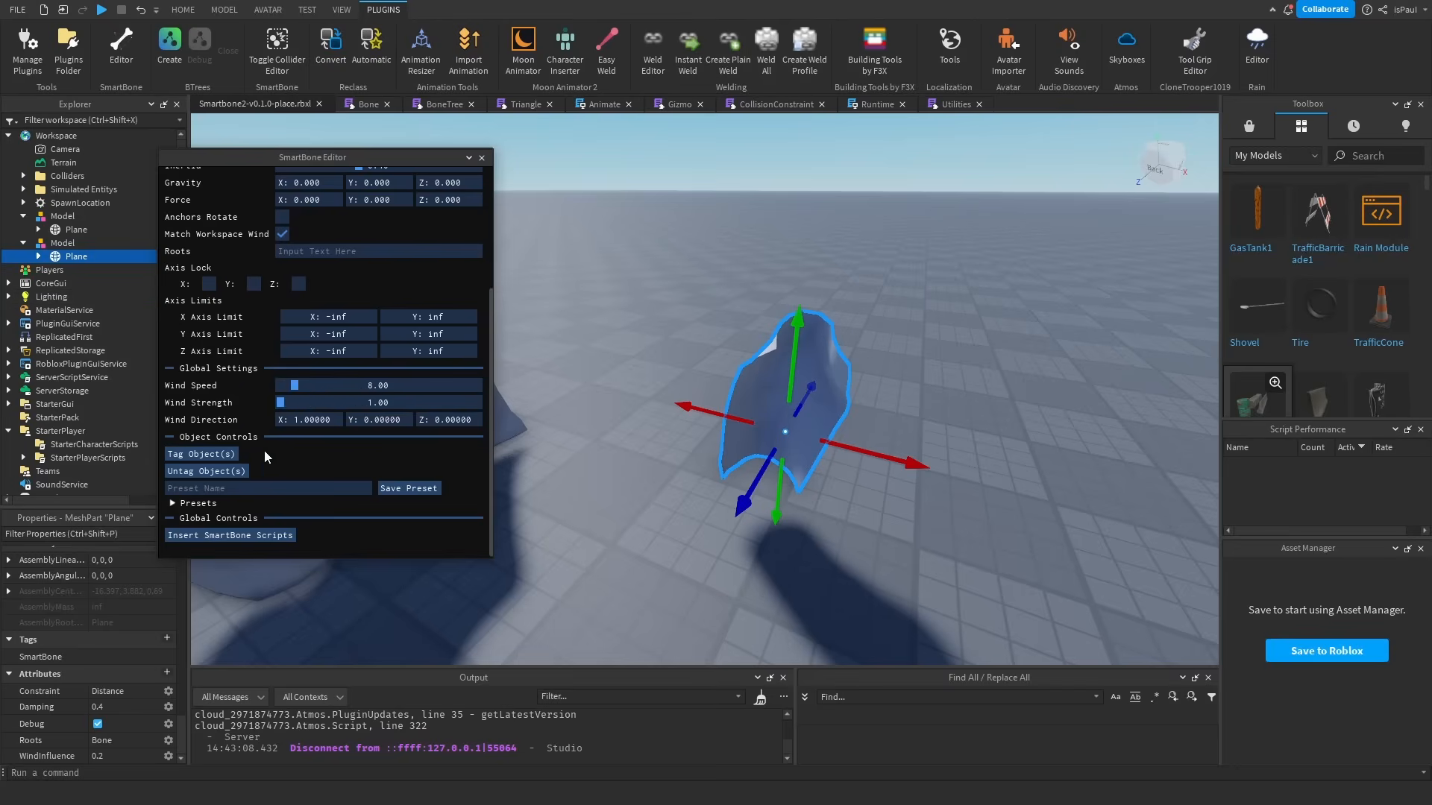
{"action": "left_click", "coordinate": [228, 452]}
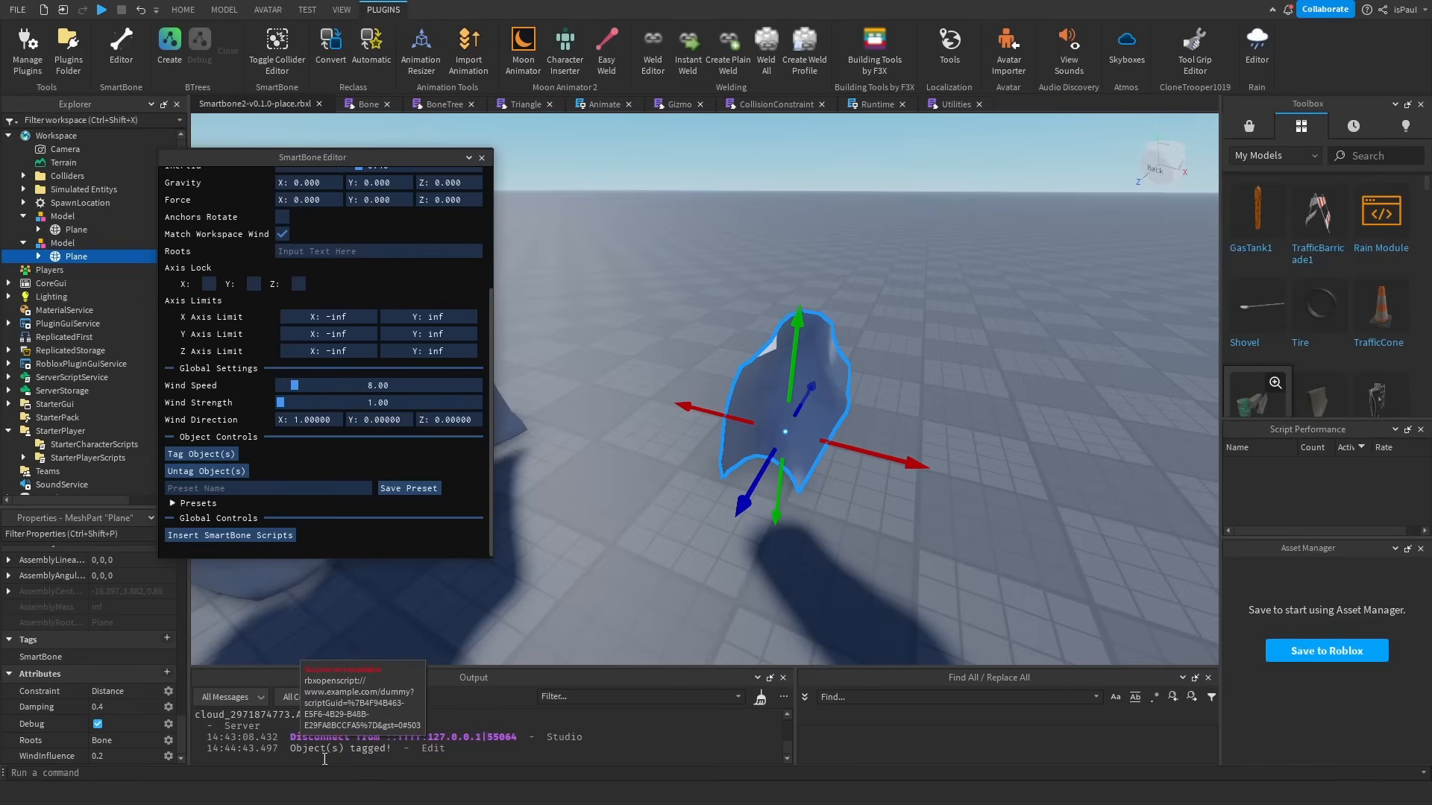
{"action": "left_click", "coordinate": [204, 473]}
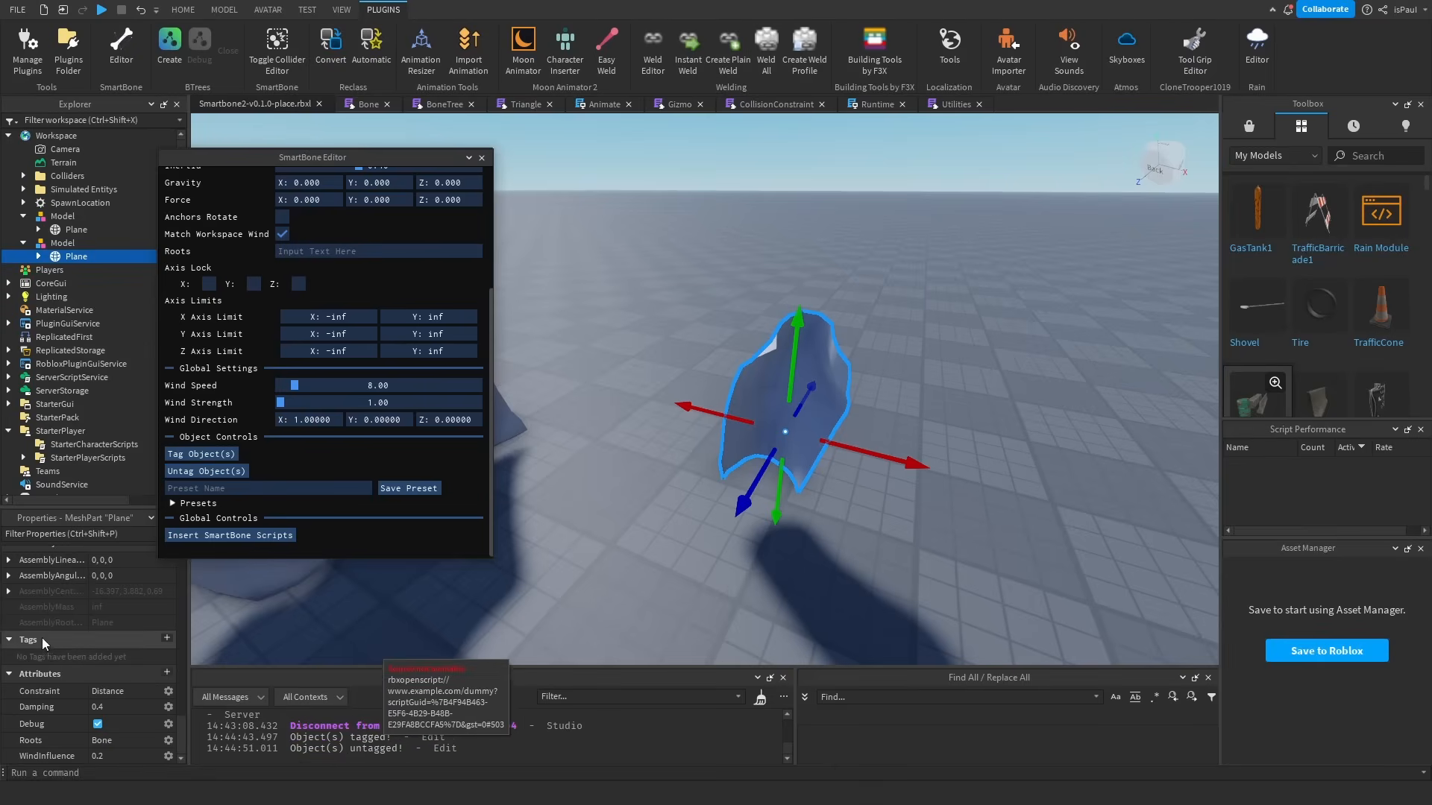
{"action": "left_click", "coordinate": [209, 453]}
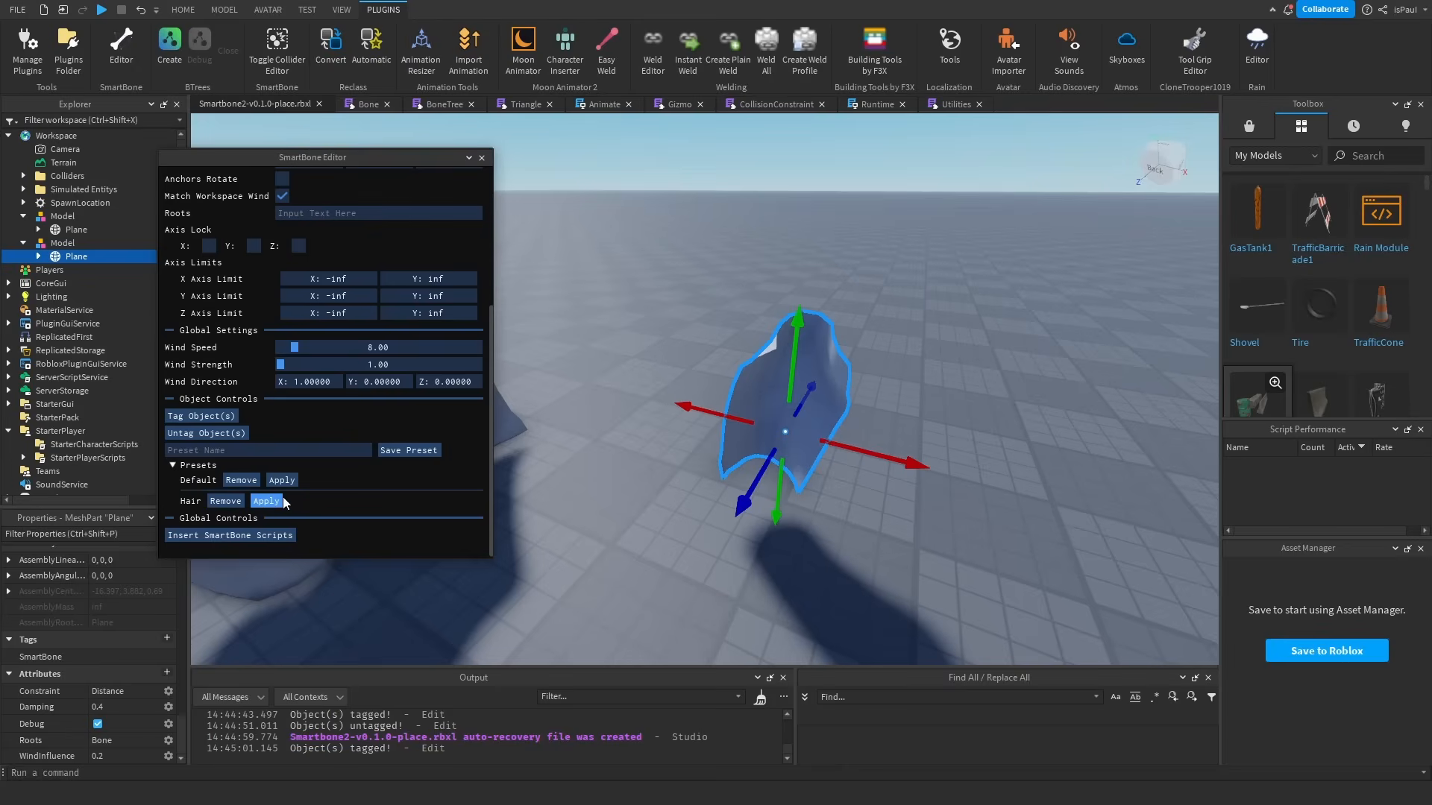
{"action": "scroll", "coordinate": [283, 489], "scroll_direction": "up", "scroll_amount": 5}
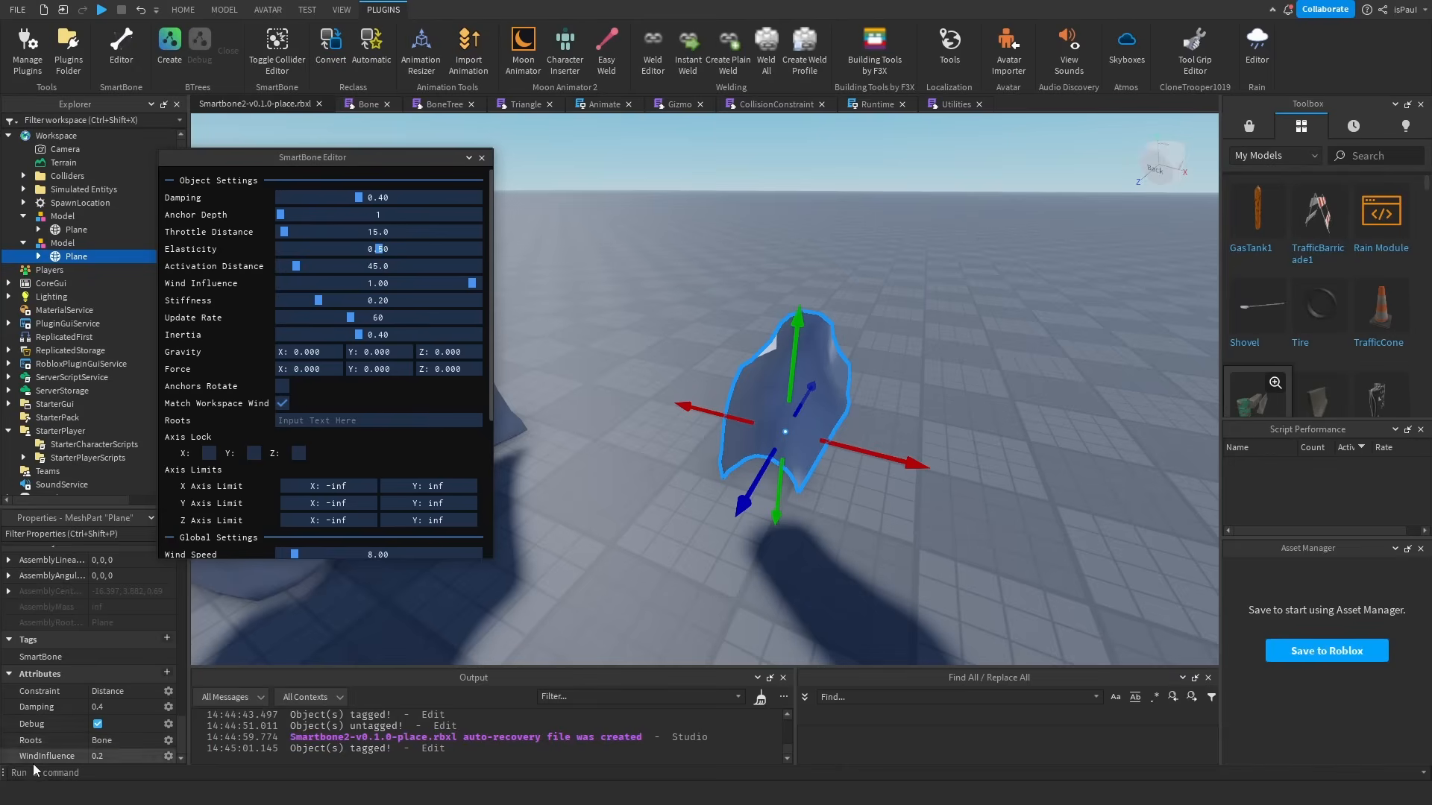
{"action": "scroll", "coordinate": [353, 485], "scroll_direction": "down", "scroll_amount": 3}
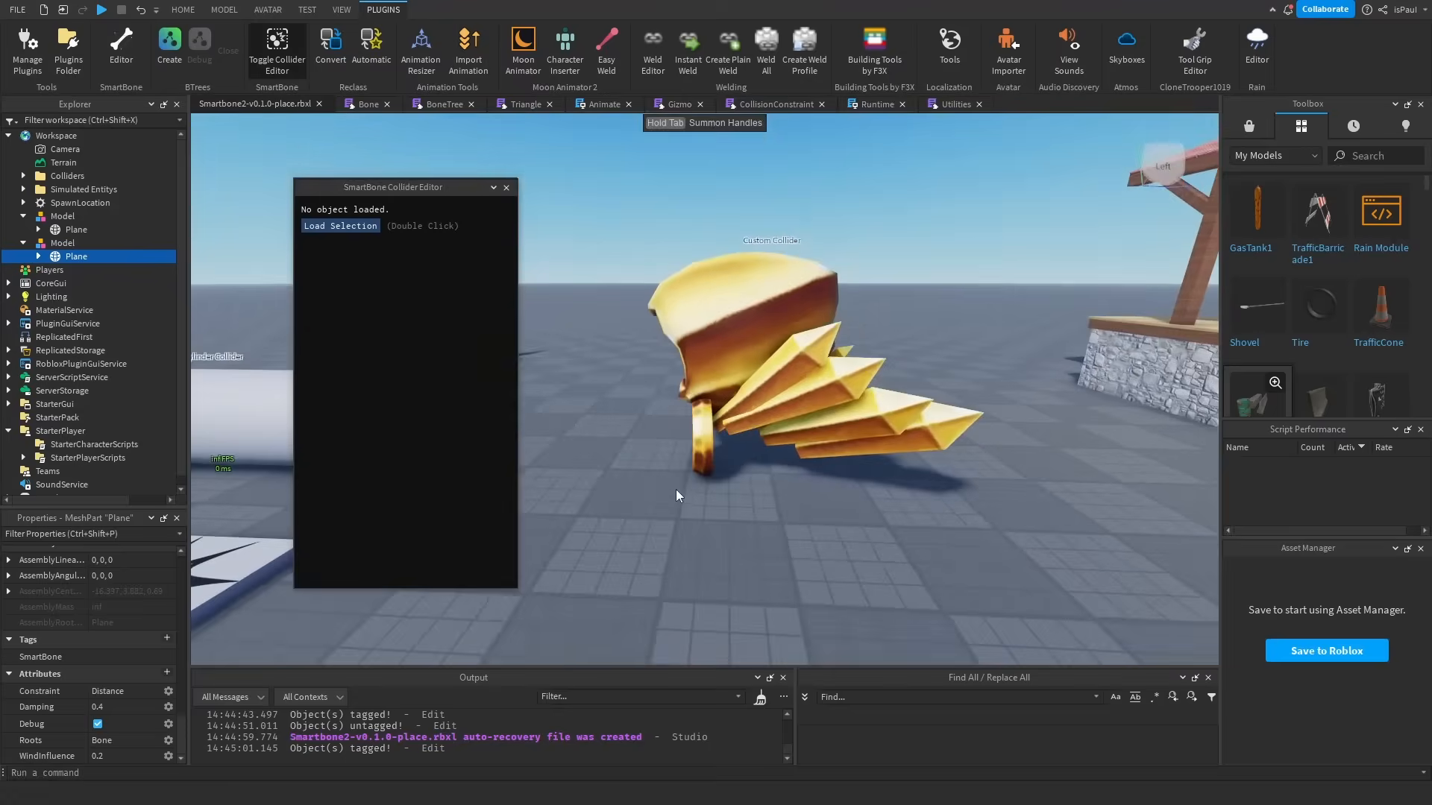
Load the golden DominusA mesh into the SmartBone Collider Editor and load its collider module.
{"action": "right_click_drag", "start_coordinate": [687, 386], "coordinate": [688, 386]}
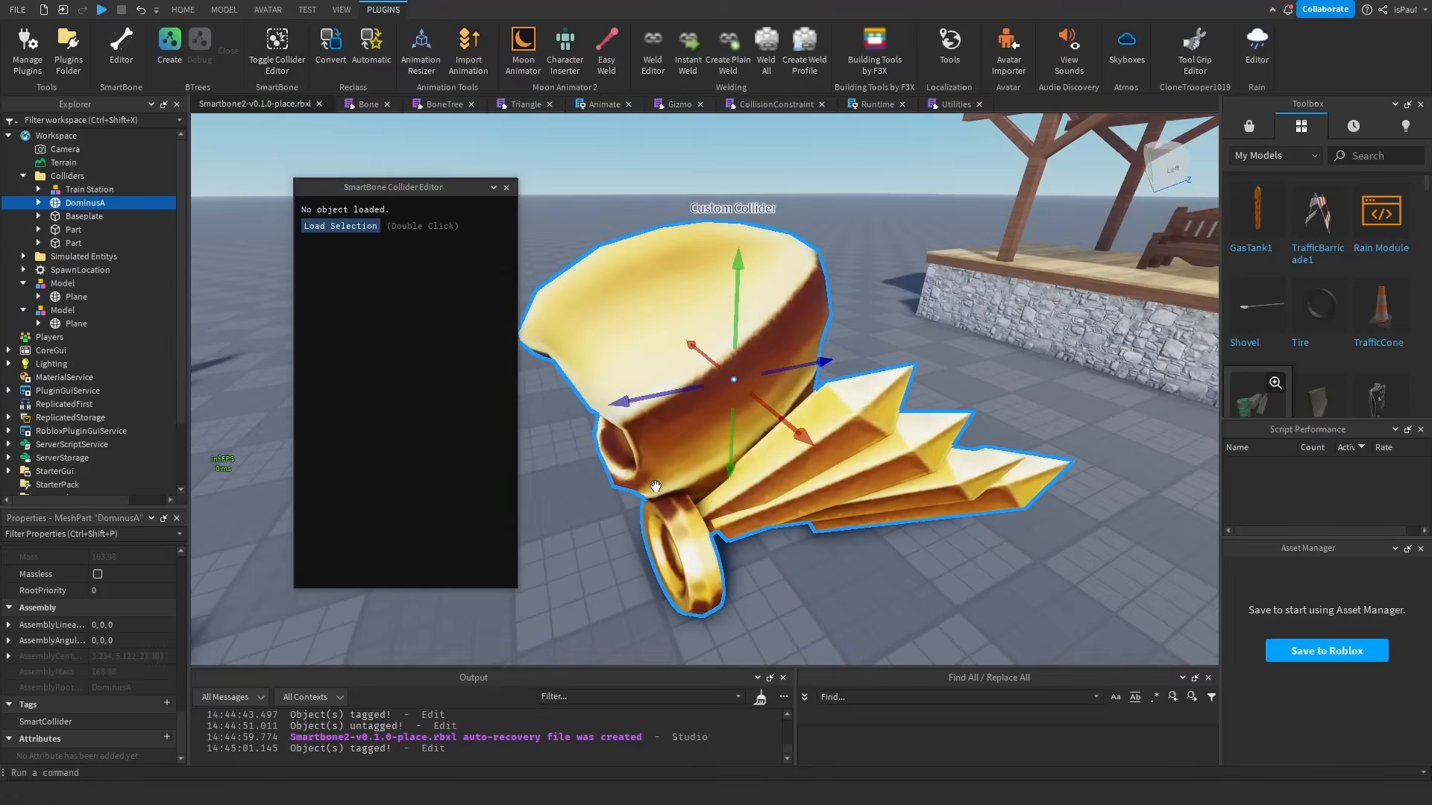
{"action": "double_click", "coordinate": [343, 228]}
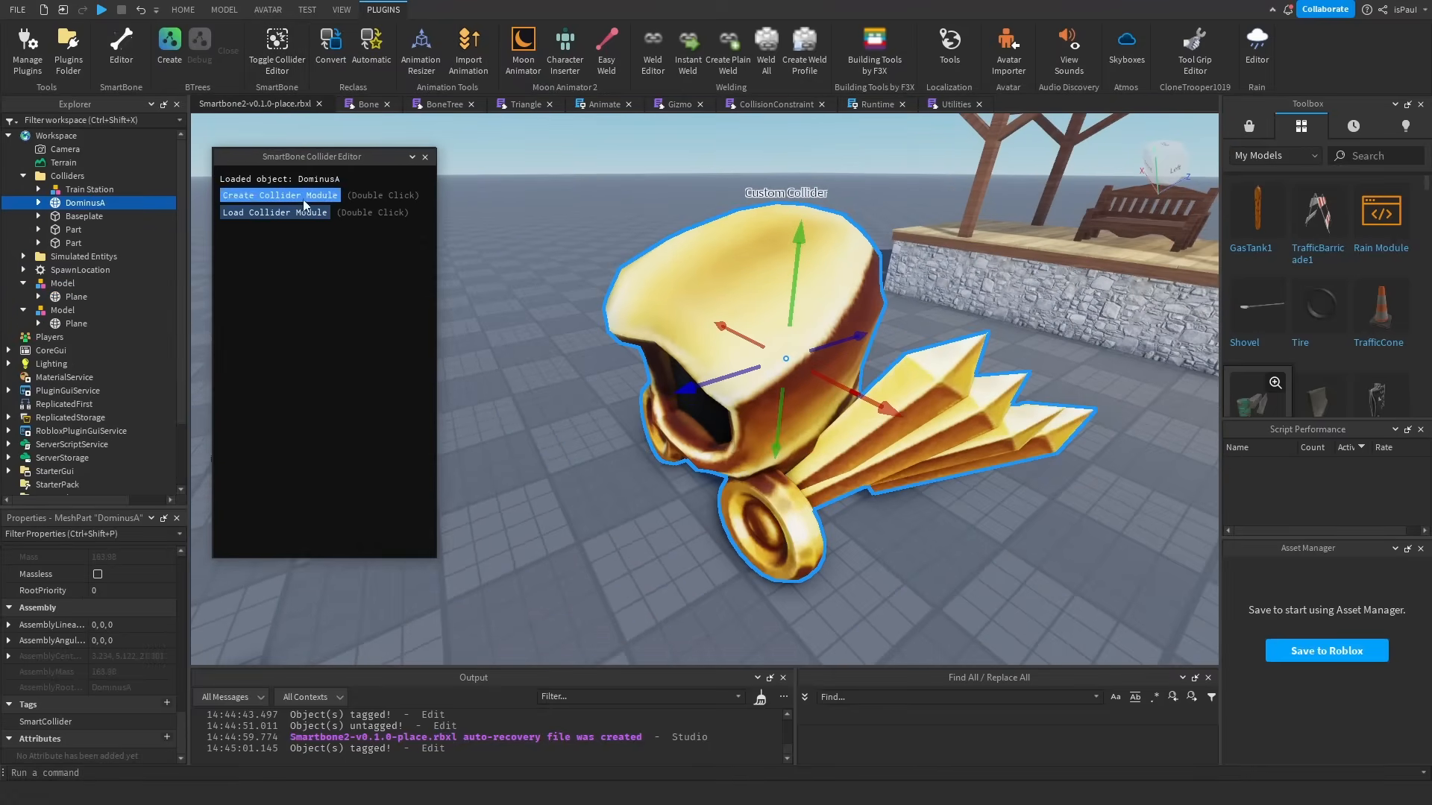
{"action": "double_click", "coordinate": [322, 199]}
{"action": "left_click", "coordinate": [38, 203]}
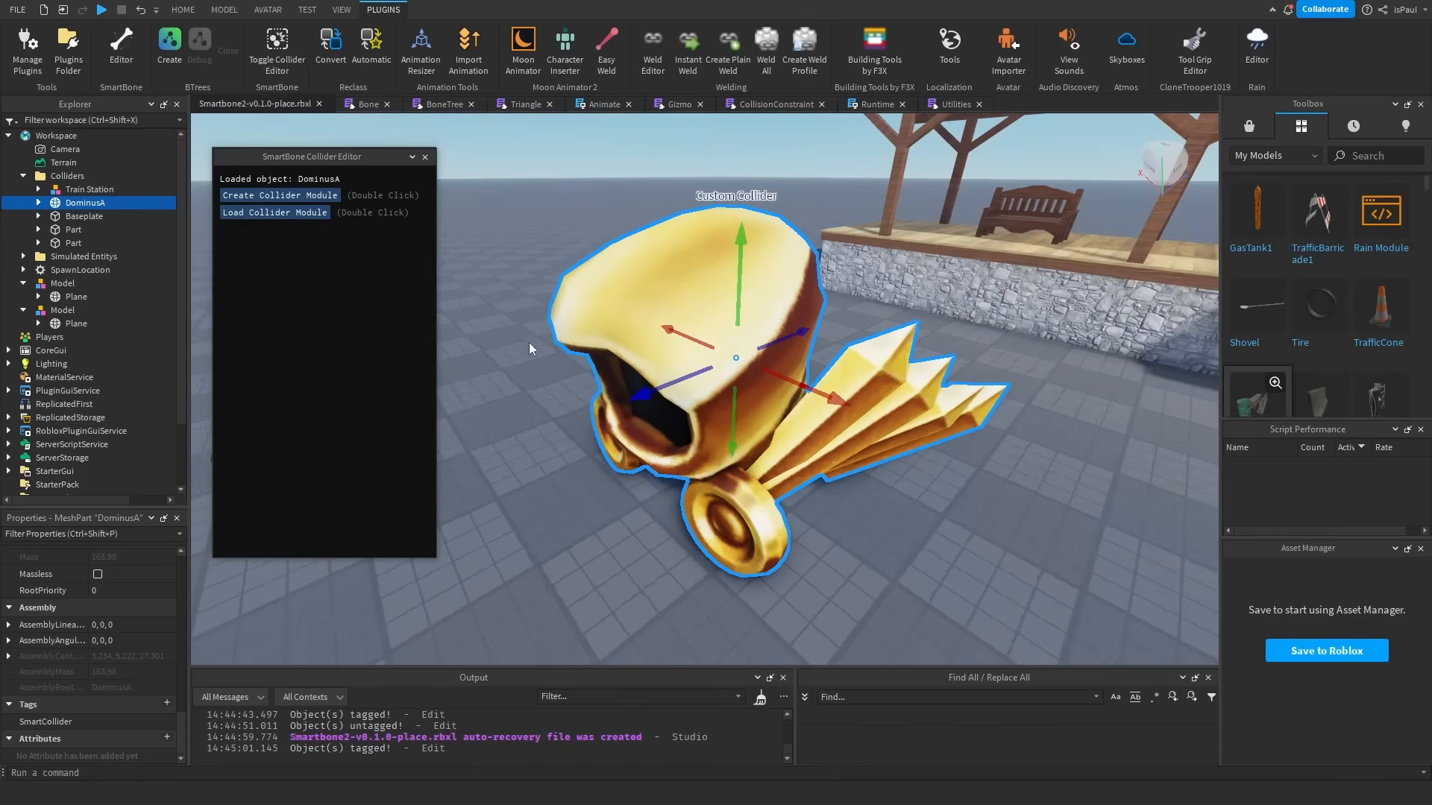
{"action": "double_click", "coordinate": [284, 218]}
{"action": "right_click_drag", "start_coordinate": [883, 436], "coordinate": [883, 435]}
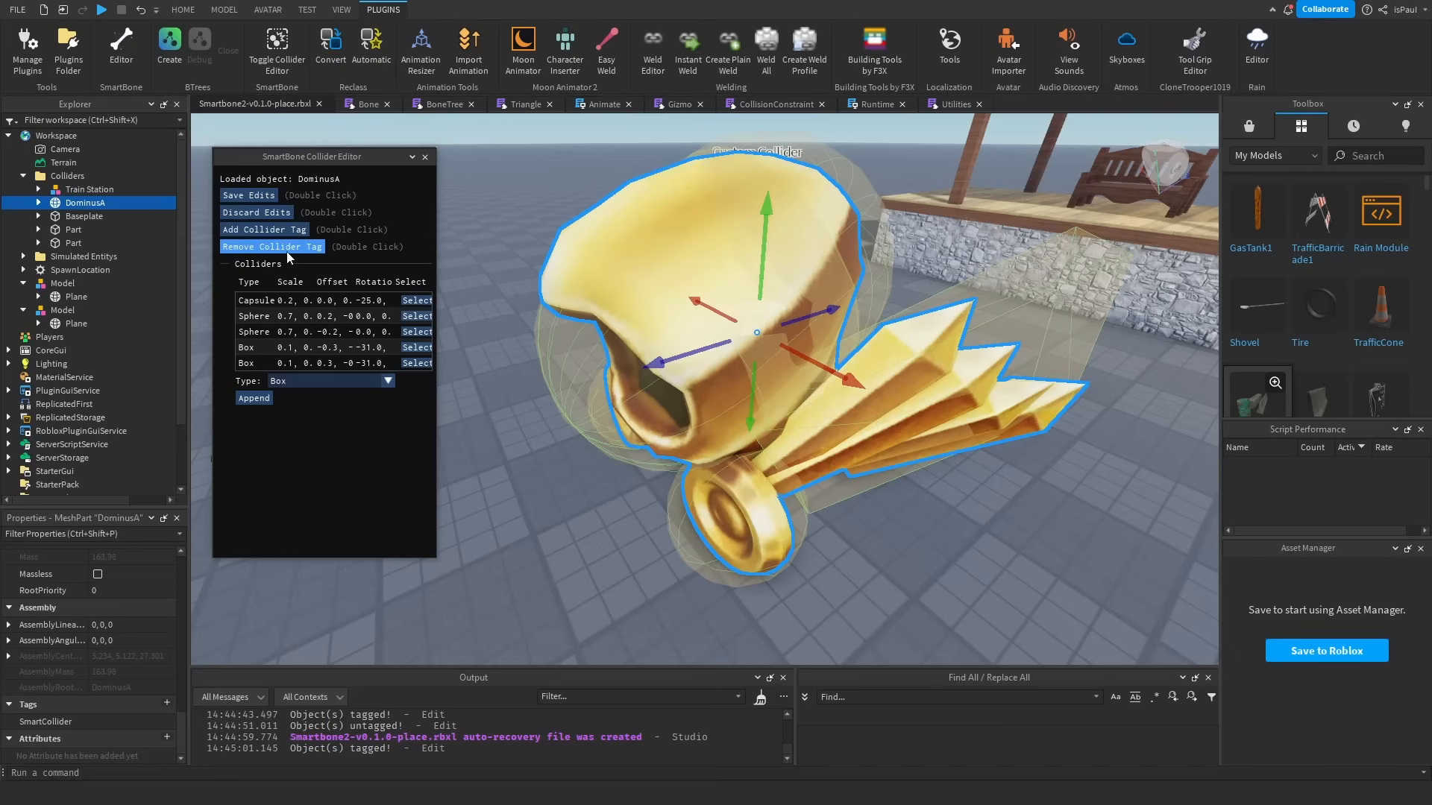
Append a Sphere collider to DominusA and set its scale to 1 on all three axes.
{"action": "left_click", "coordinate": [298, 382]}
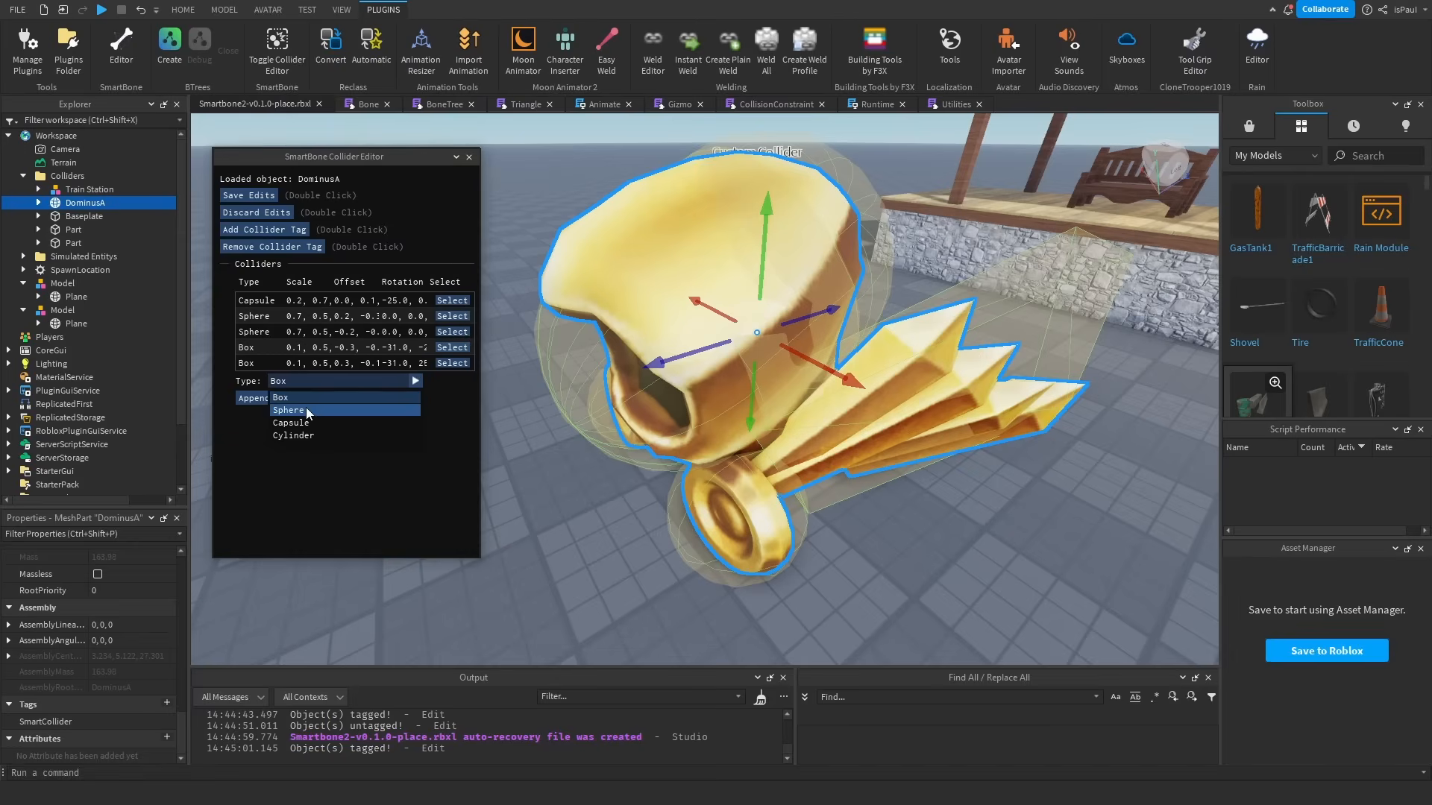
{"action": "left_click", "coordinate": [299, 409]}
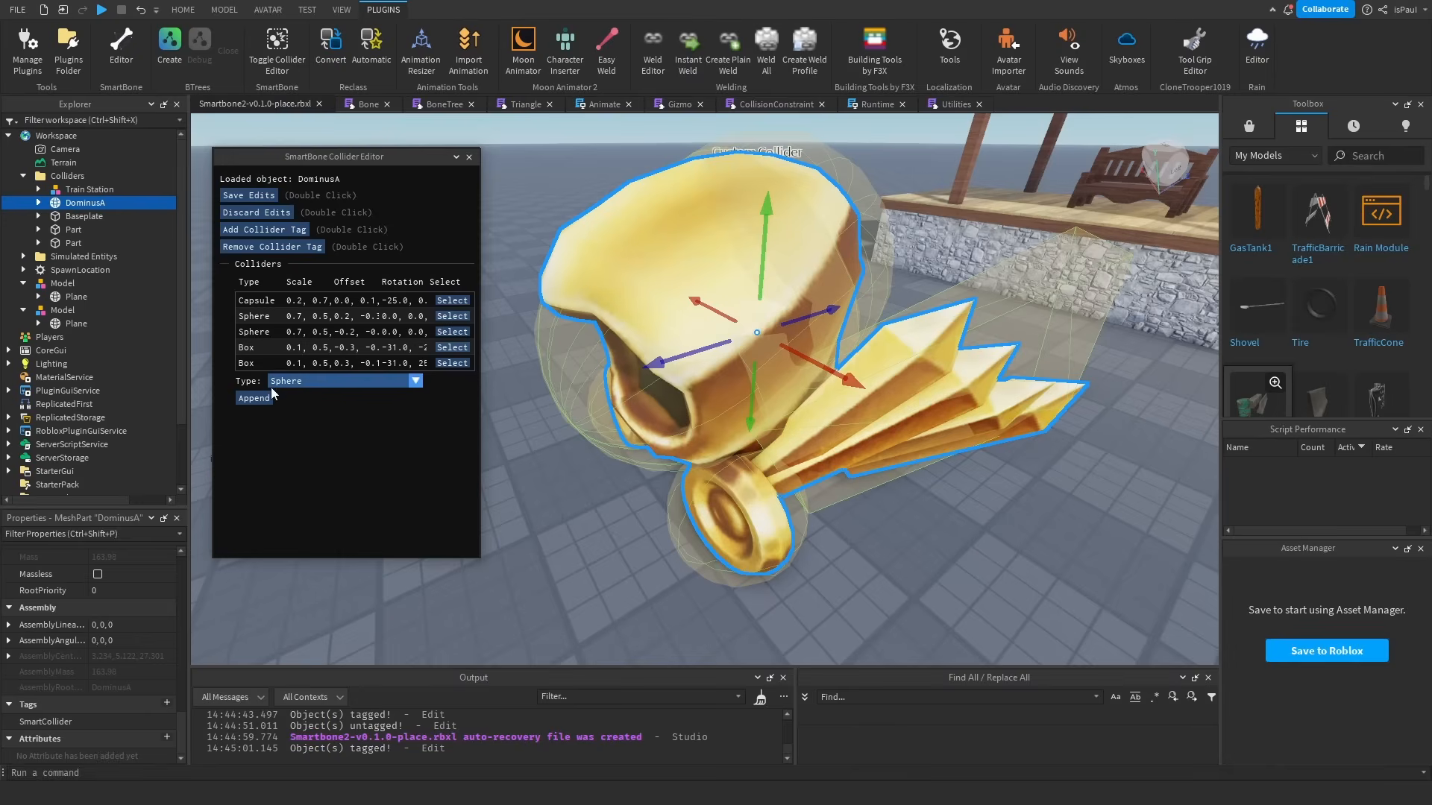
{"action": "left_click", "coordinate": [266, 398]}
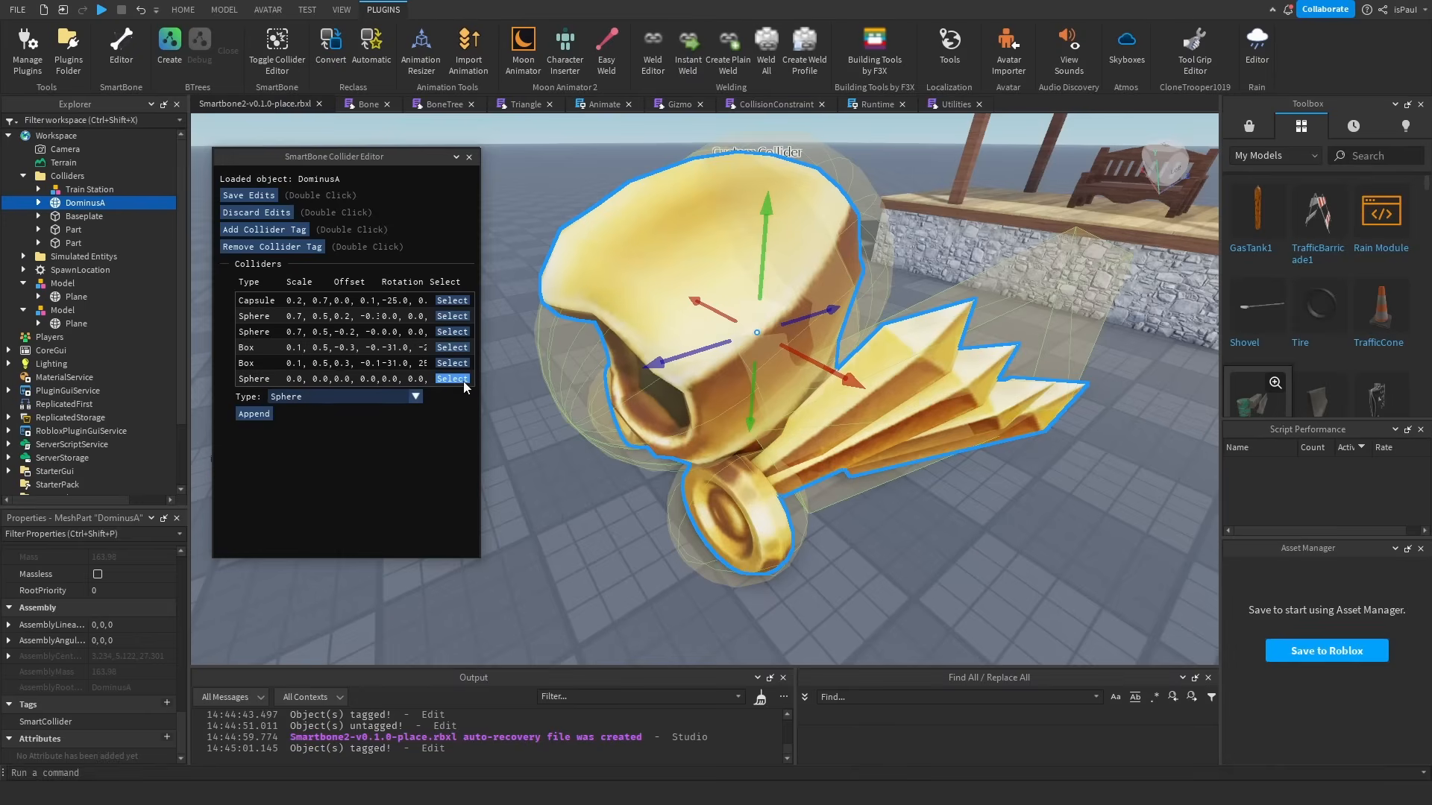
{"action": "left_click", "coordinate": [453, 379]}
{"action": "left_click", "coordinate": [322, 464]}
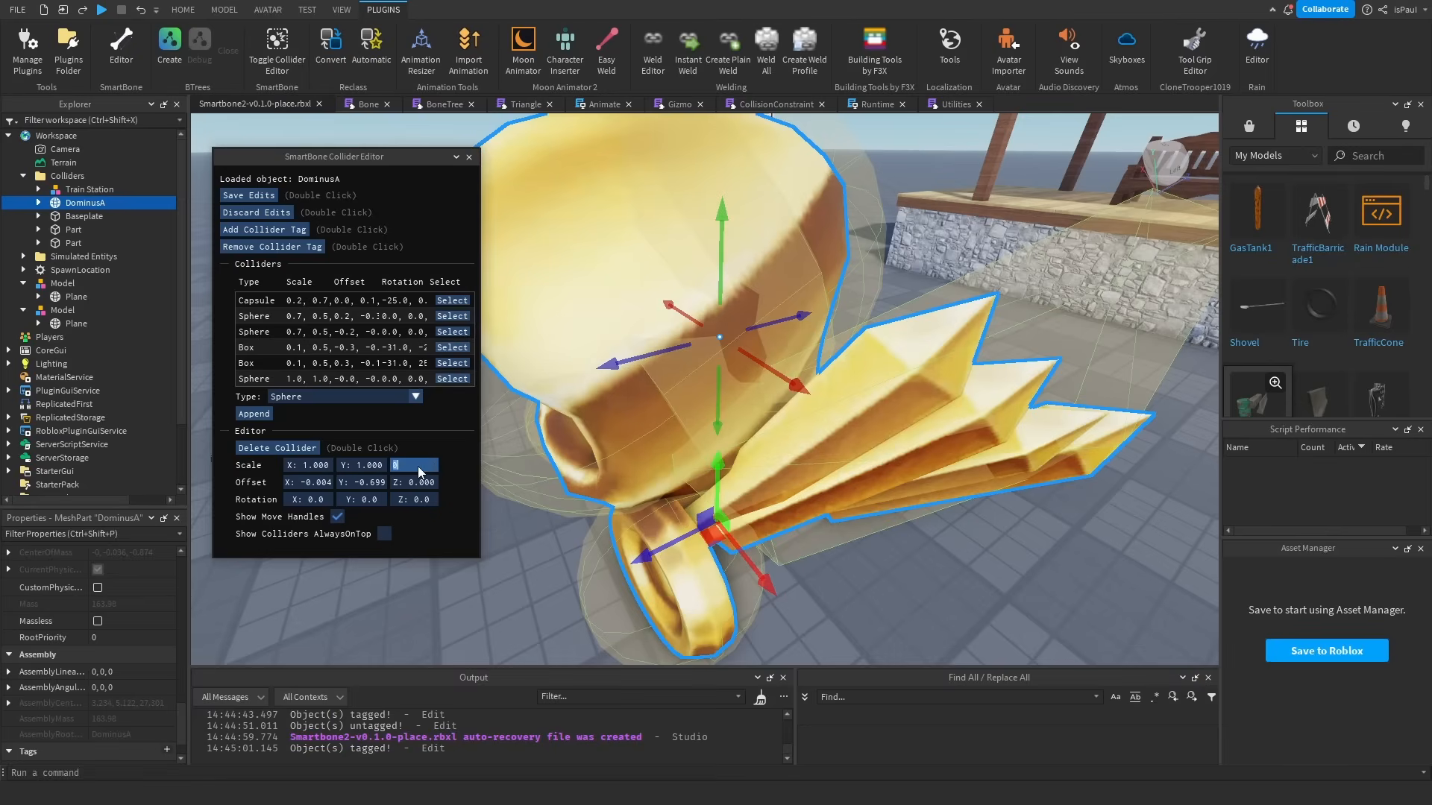
{"action": "key", "text": "Return"}
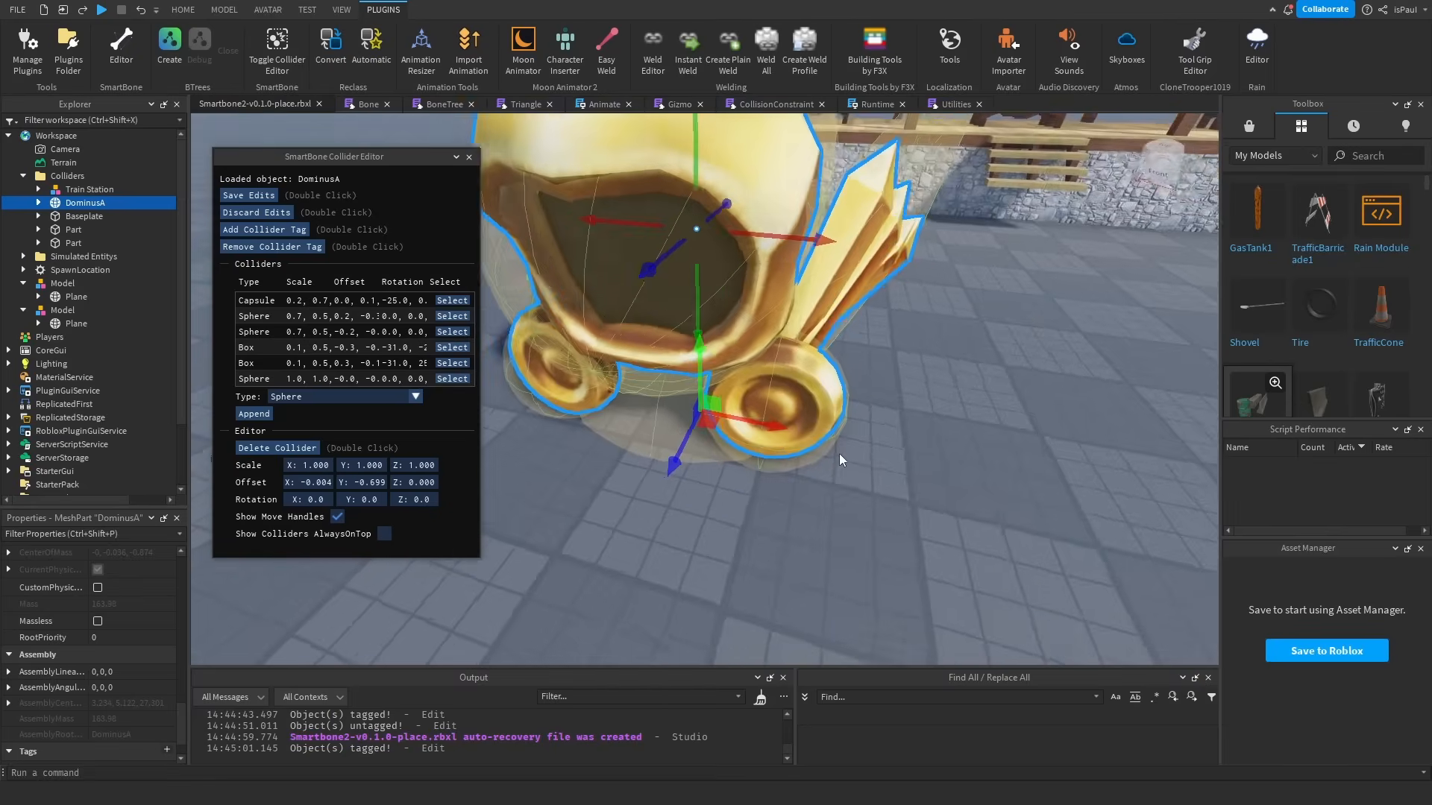
Reset the new sphere collider's offset to 0 and set its scale to 2 on all axes.
{"action": "right_click_drag", "start_coordinate": [840, 453], "coordinate": [757, 447]}
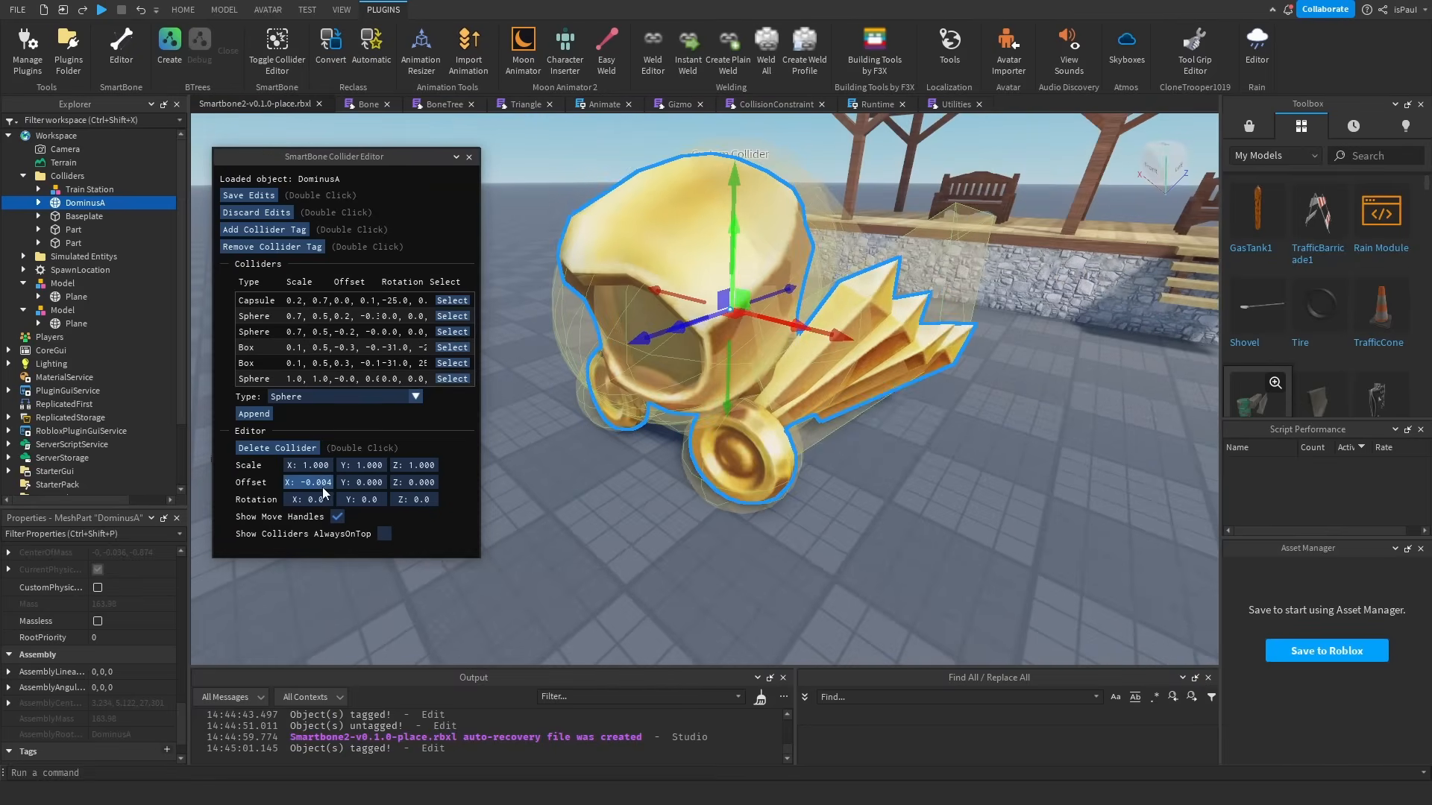
{"action": "double_click", "coordinate": [318, 486]}
{"action": "type", "text": "0"}
{"action": "key", "text": "Return"}
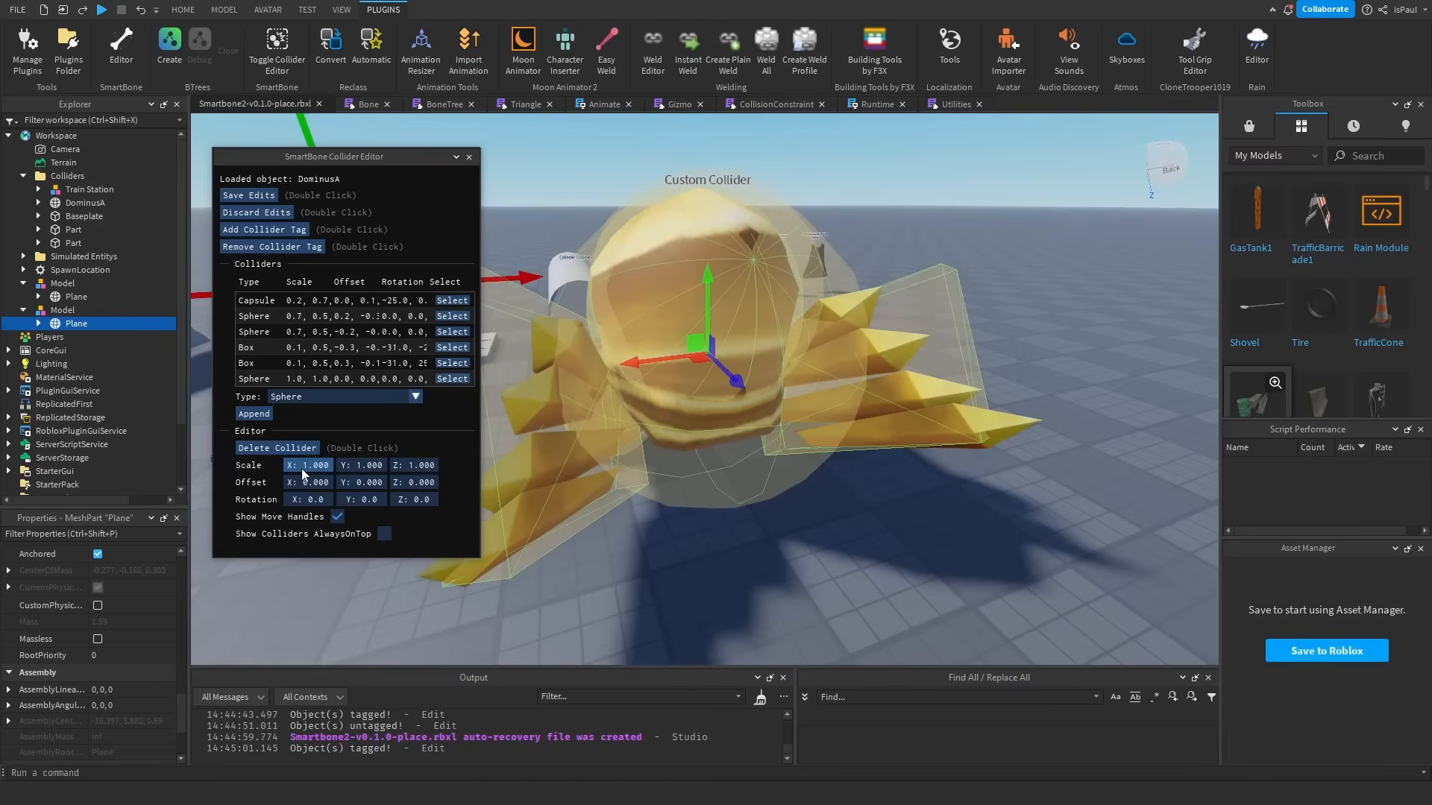
{"action": "double_click", "coordinate": [311, 467]}
{"action": "type", "text": "2"}
{"action": "key", "text": "Return"}
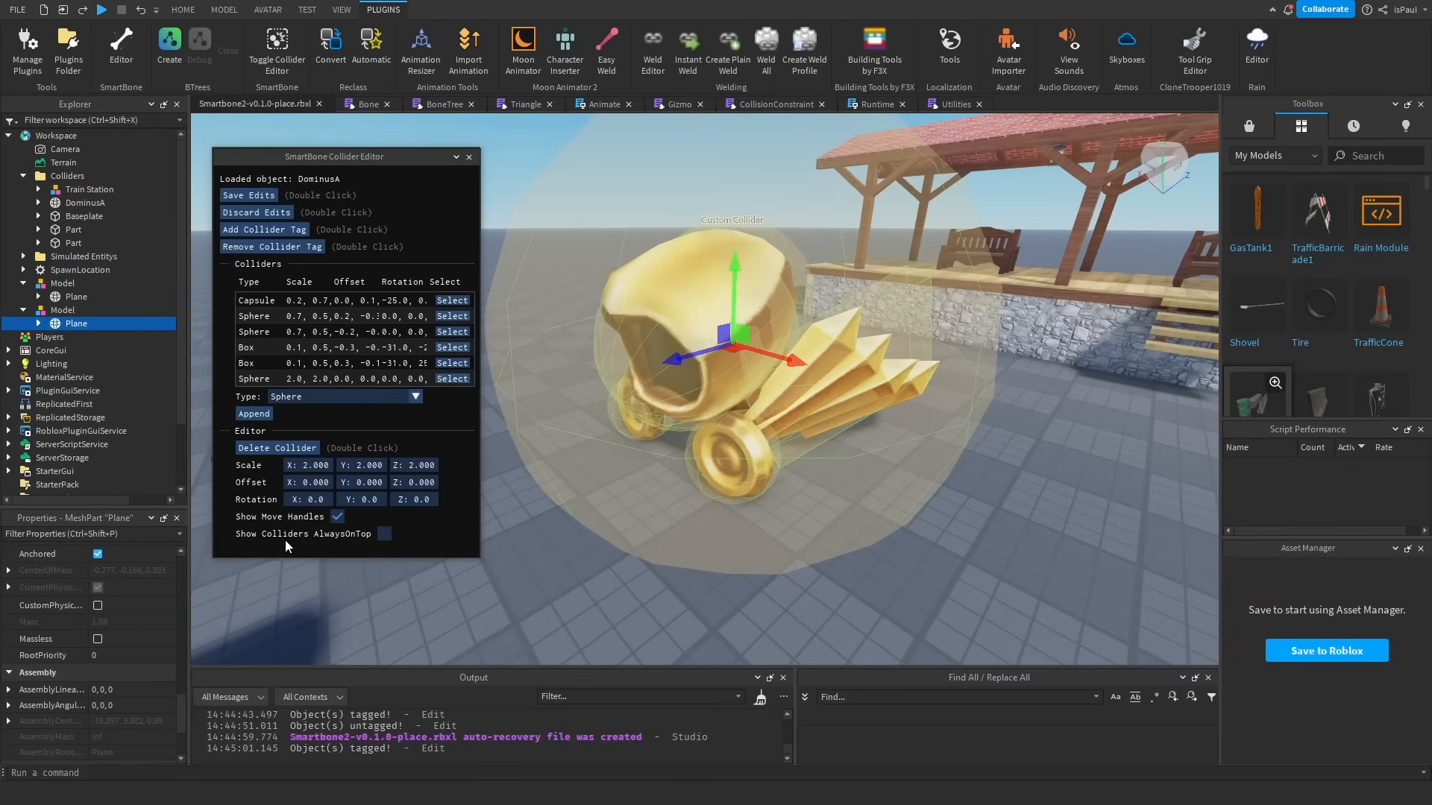
Try Show Colliders AlwaysOnTop on and off, and save the collider edits for DominusA.
{"action": "left_click", "coordinate": [383, 534]}
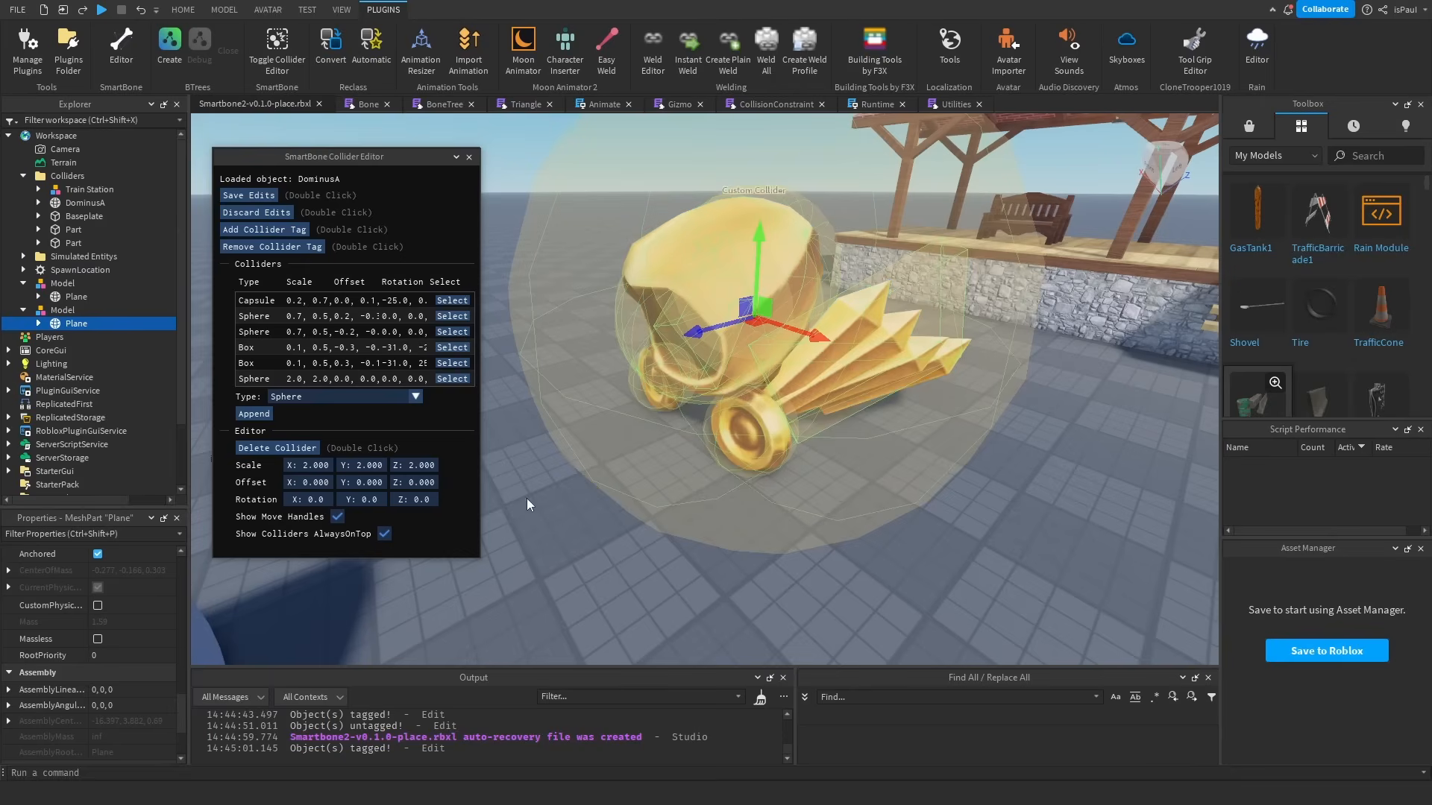
{"action": "left_click", "coordinate": [385, 533]}
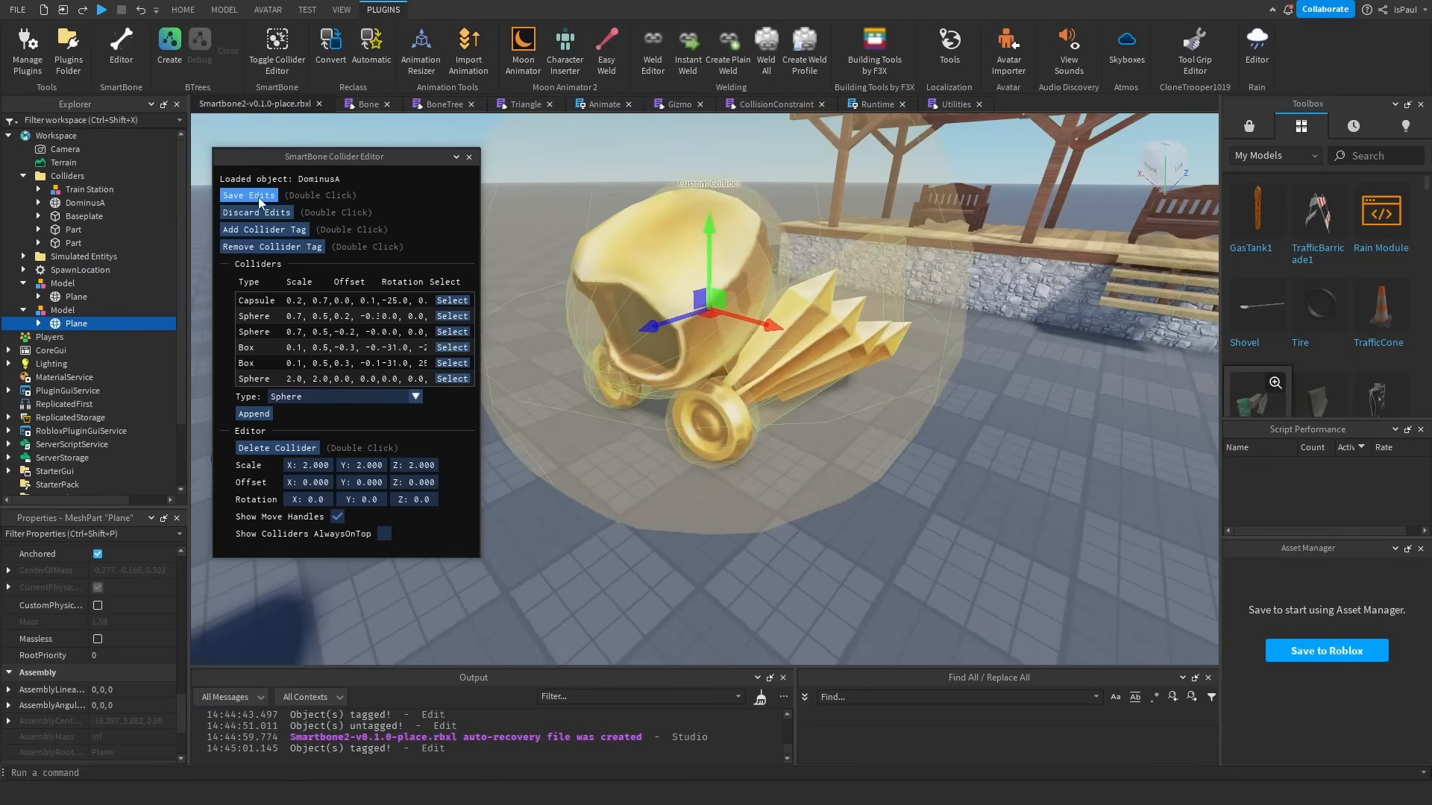
{"action": "double_click", "coordinate": [257, 197]}
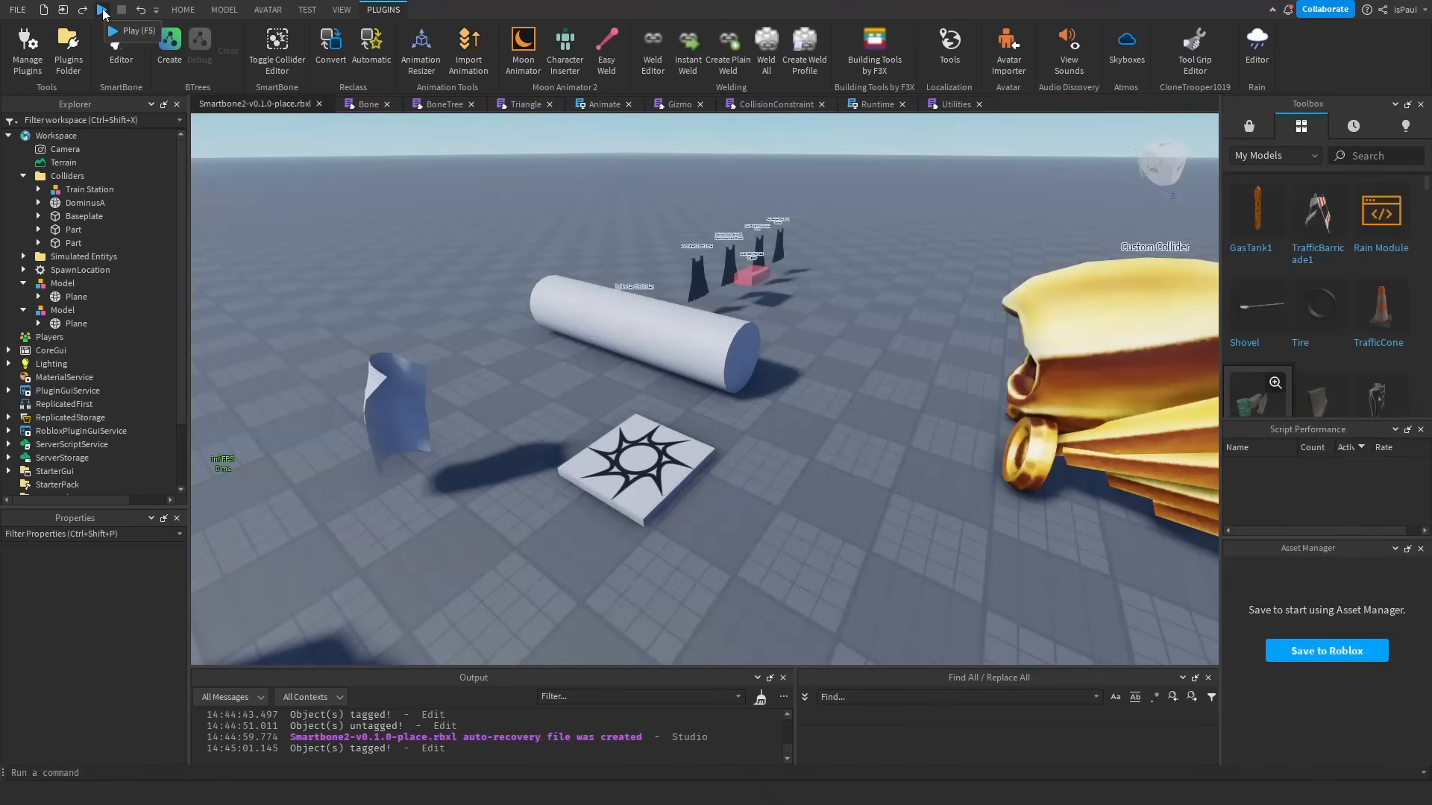
Start a playtest and move the selected cloth Model beside the golden Dominus.
{"action": "left_click", "coordinate": [103, 9]}
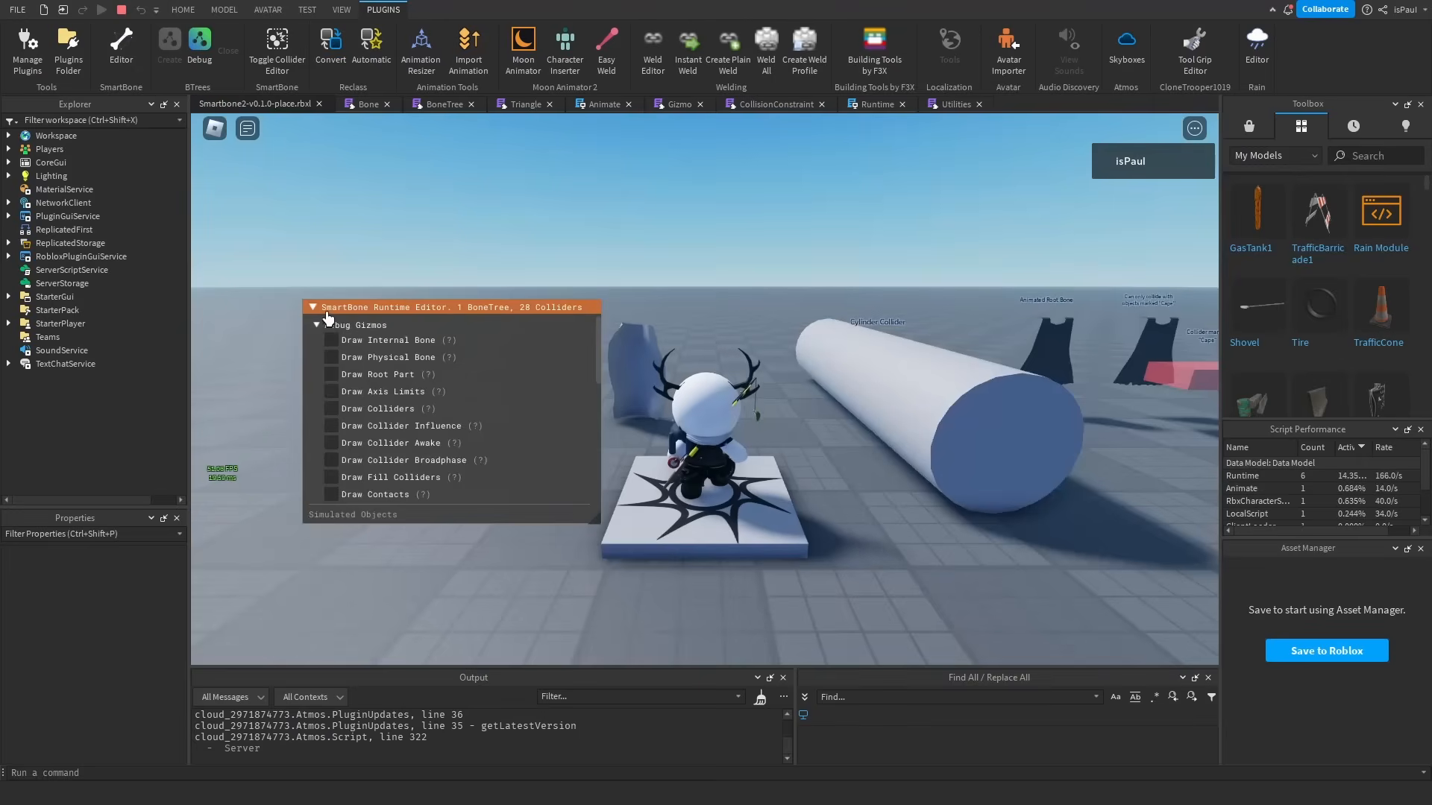
{"action": "right_click_drag", "start_coordinate": [610, 333], "coordinate": [610, 333]}
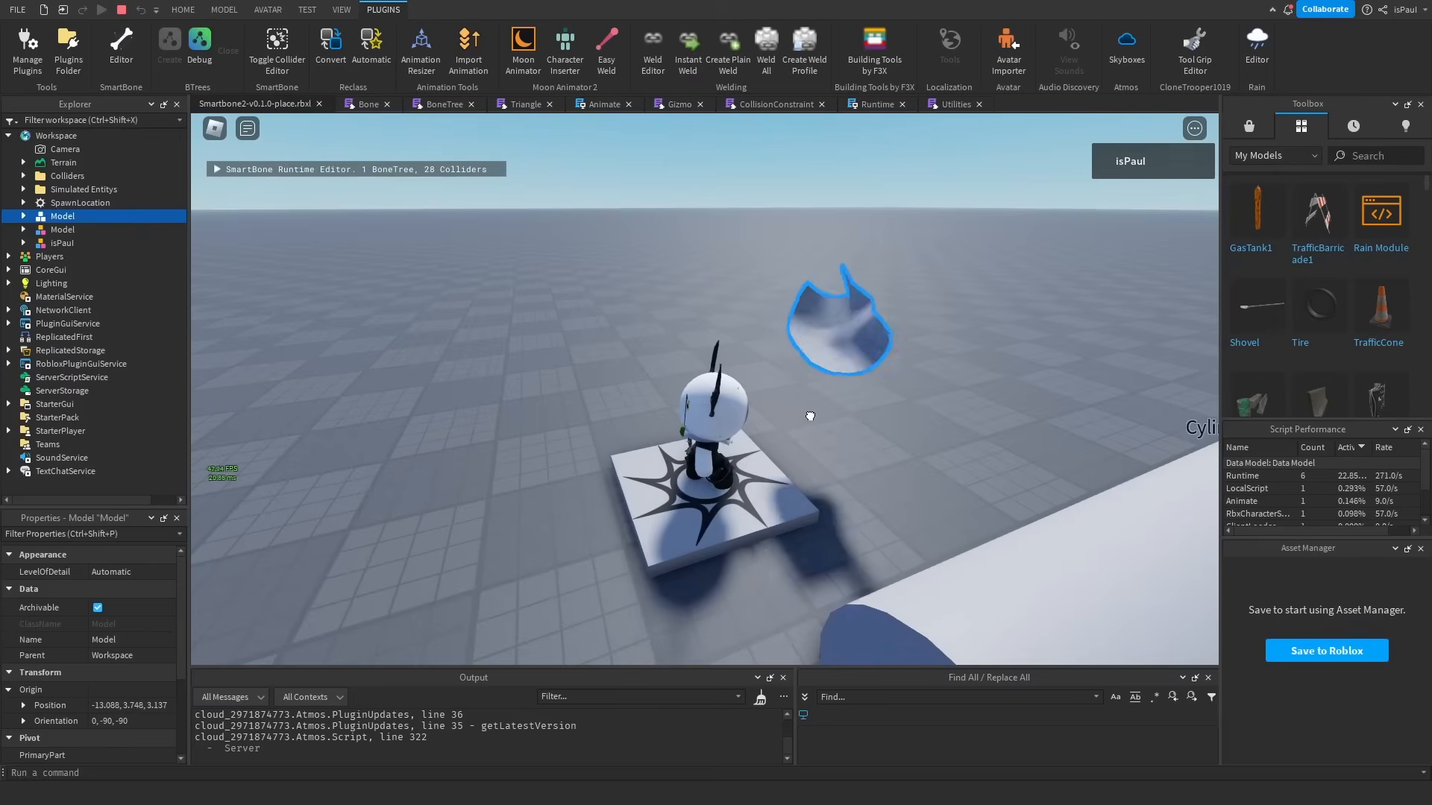
{"action": "right_click_drag", "start_coordinate": [490, 406], "coordinate": [489, 406]}
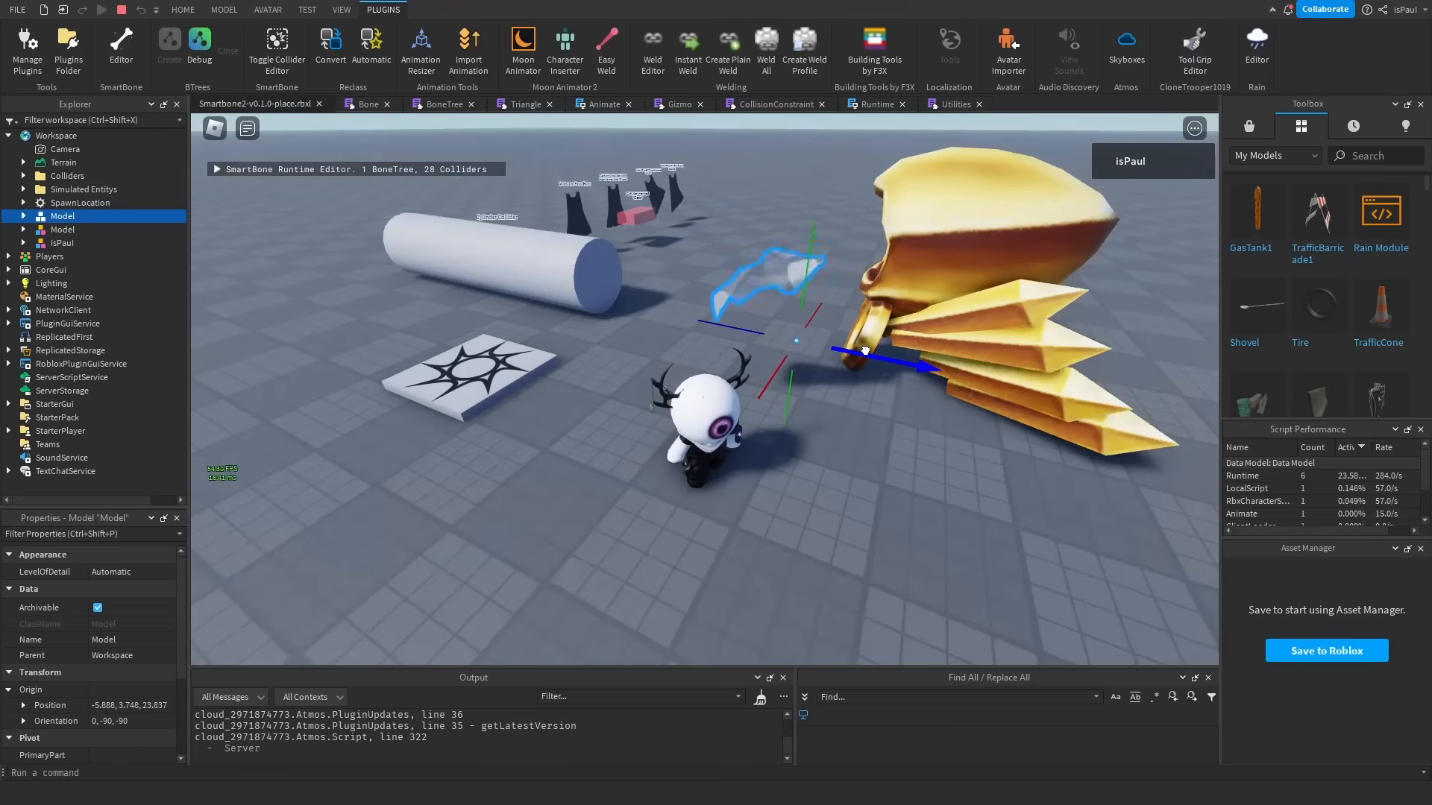
{"action": "left_click_drag", "start_coordinate": [815, 343], "coordinate": [862, 369]}
{"action": "right_click_drag", "start_coordinate": [863, 368], "coordinate": [729, 315]}
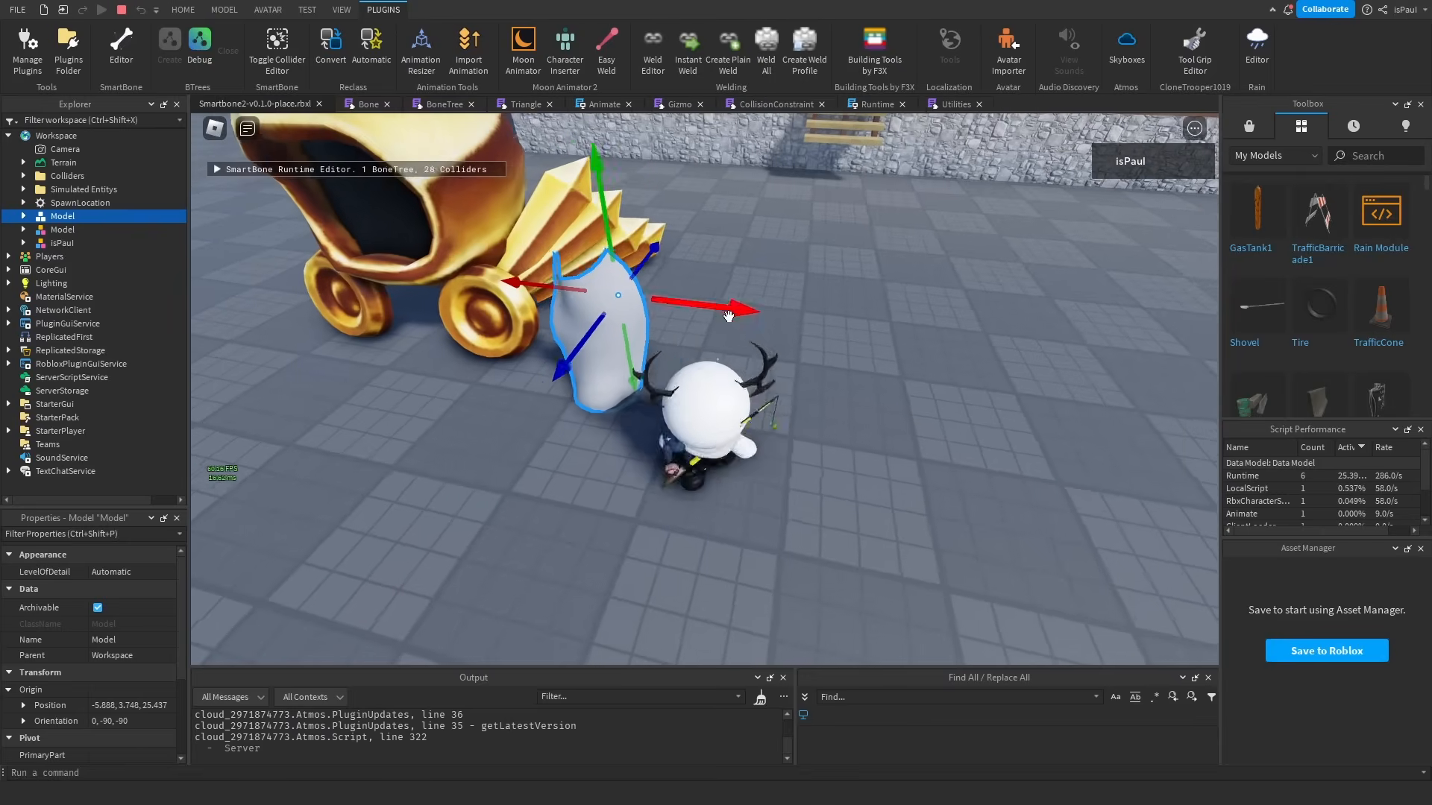
Move the cloth model across and into the golden Dominus from several sides to test its custom colliders.
{"action": "left_click_drag", "start_coordinate": [726, 304], "coordinate": [651, 293]}
{"action": "right_click_drag", "start_coordinate": [772, 347], "coordinate": [773, 347]}
{"action": "left_click_drag", "start_coordinate": [686, 305], "coordinate": [641, 312]}
{"action": "right_click_drag", "start_coordinate": [730, 363], "coordinate": [731, 363]}
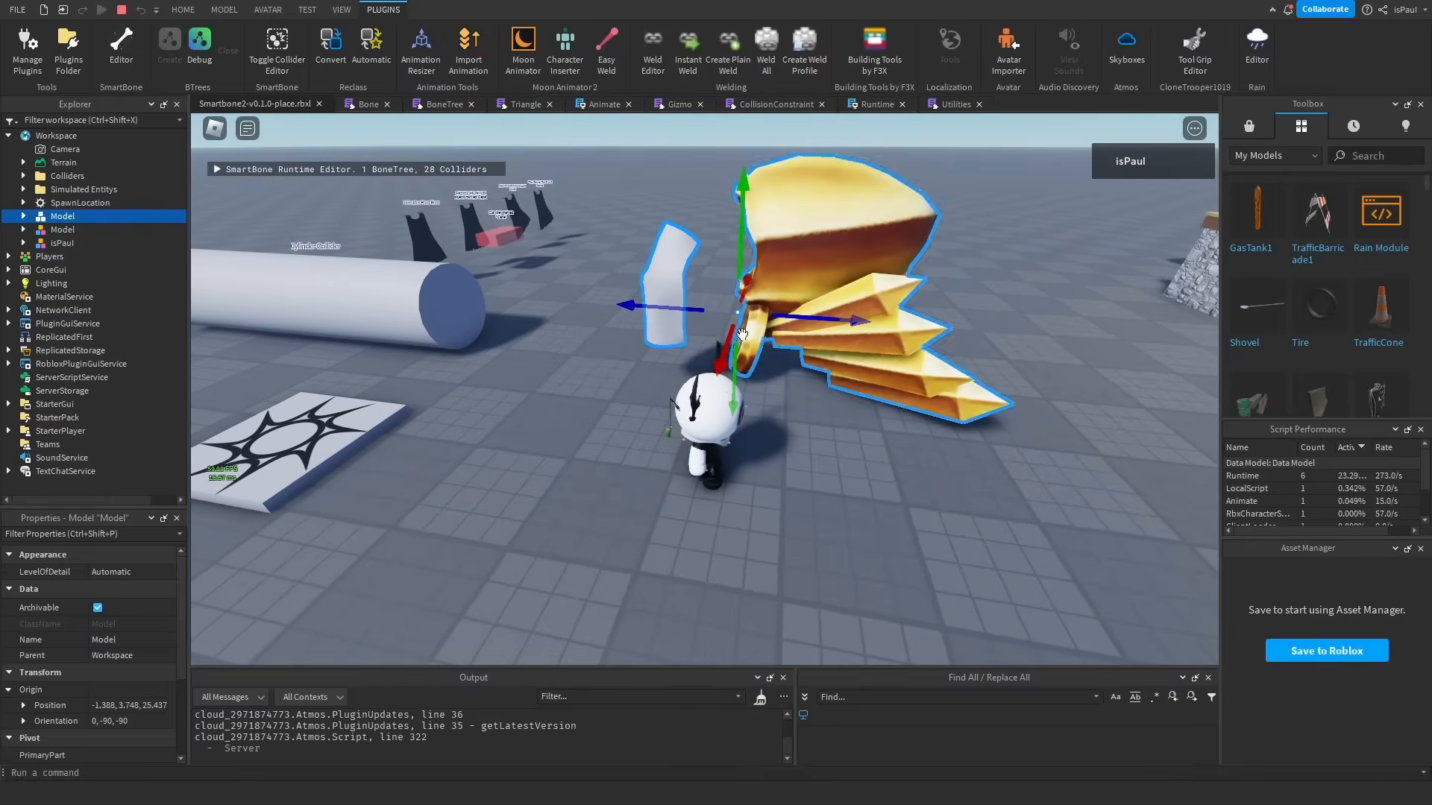
{"action": "left_click_drag", "start_coordinate": [770, 340], "coordinate": [792, 323]}
{"action": "right_click_drag", "start_coordinate": [858, 328], "coordinate": [858, 328]}
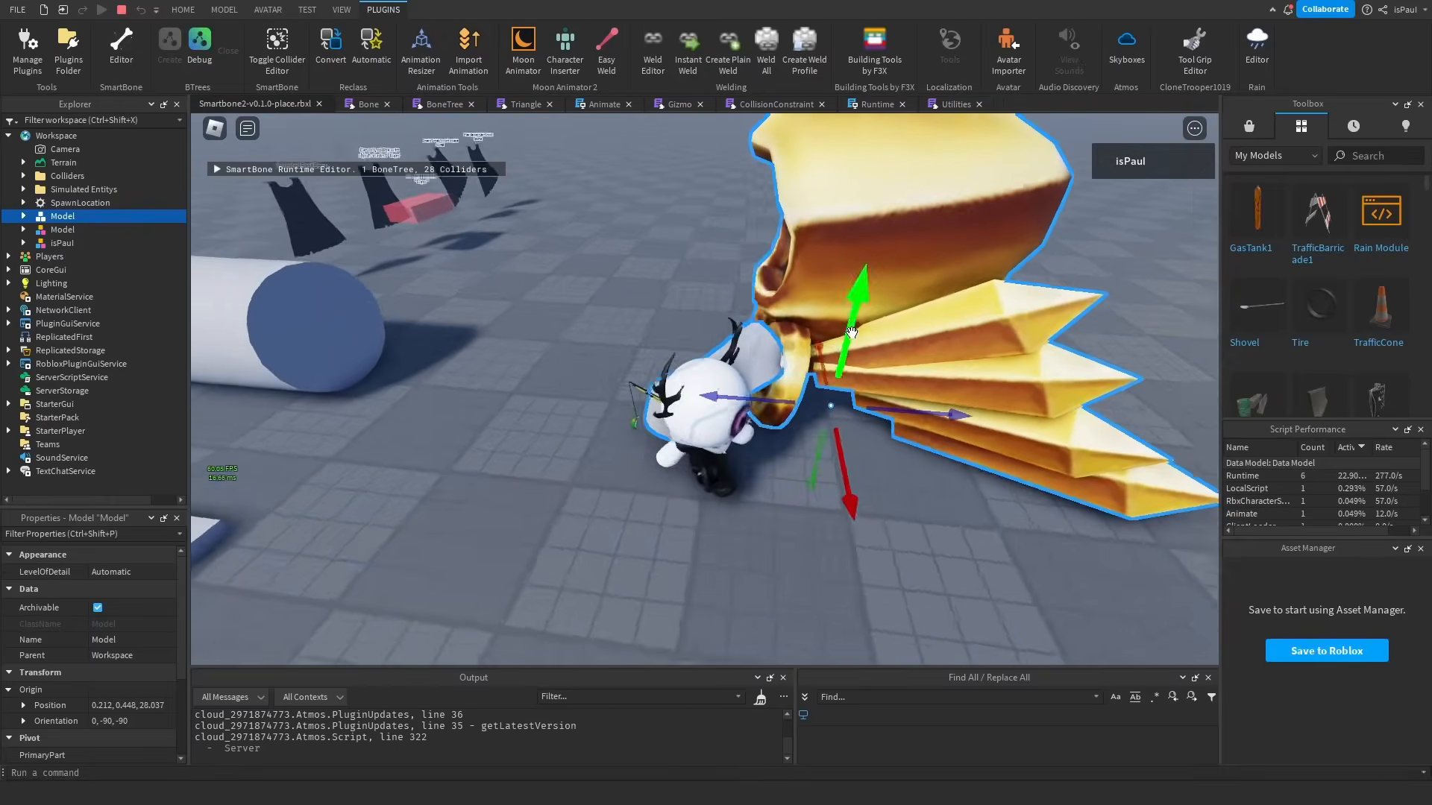
{"action": "left_click_drag", "start_coordinate": [752, 372], "coordinate": [738, 388]}
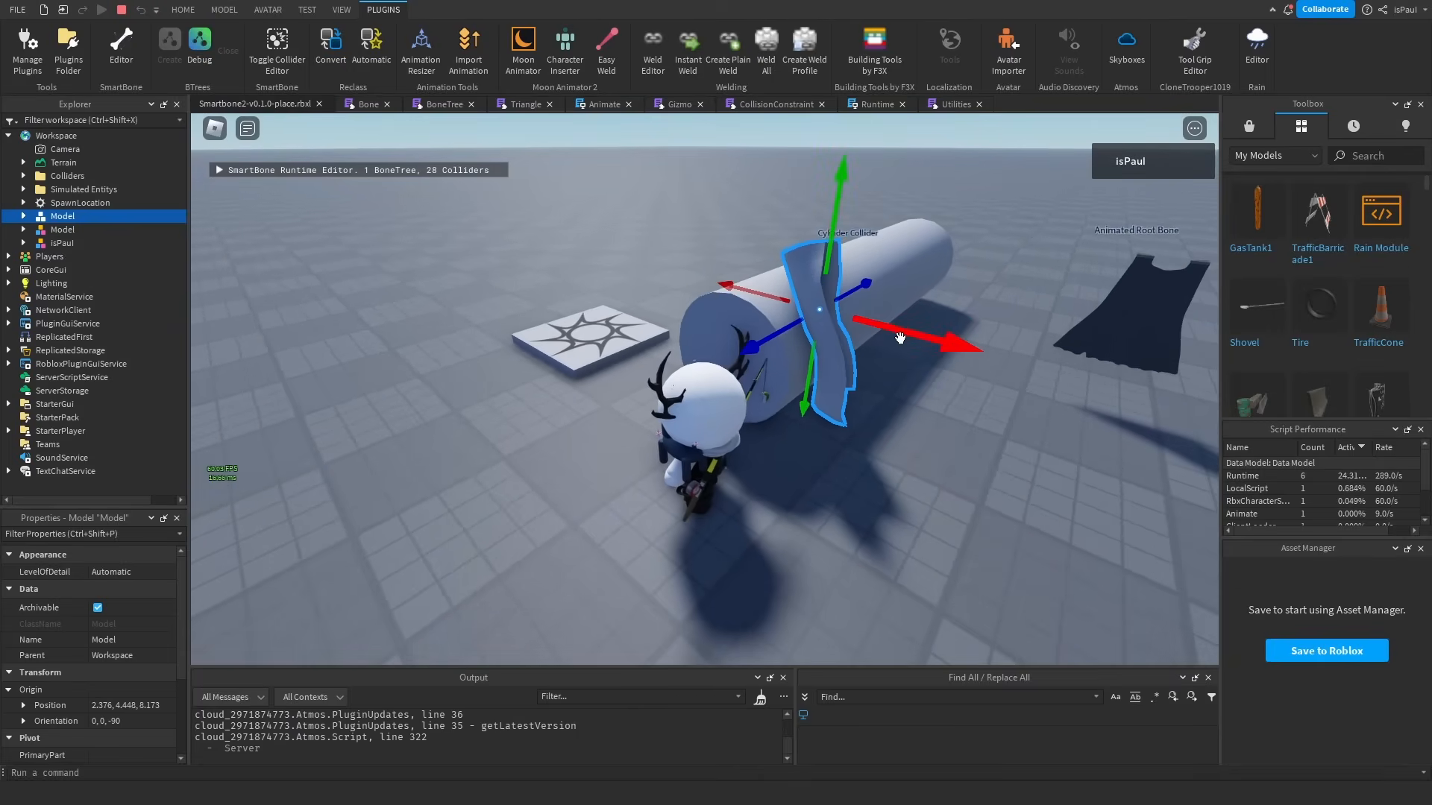
Sweep the cloth model back and forth through the cylinder collider, and stop the playtest.
{"action": "left_click_drag", "start_coordinate": [901, 337], "coordinate": [790, 301]}
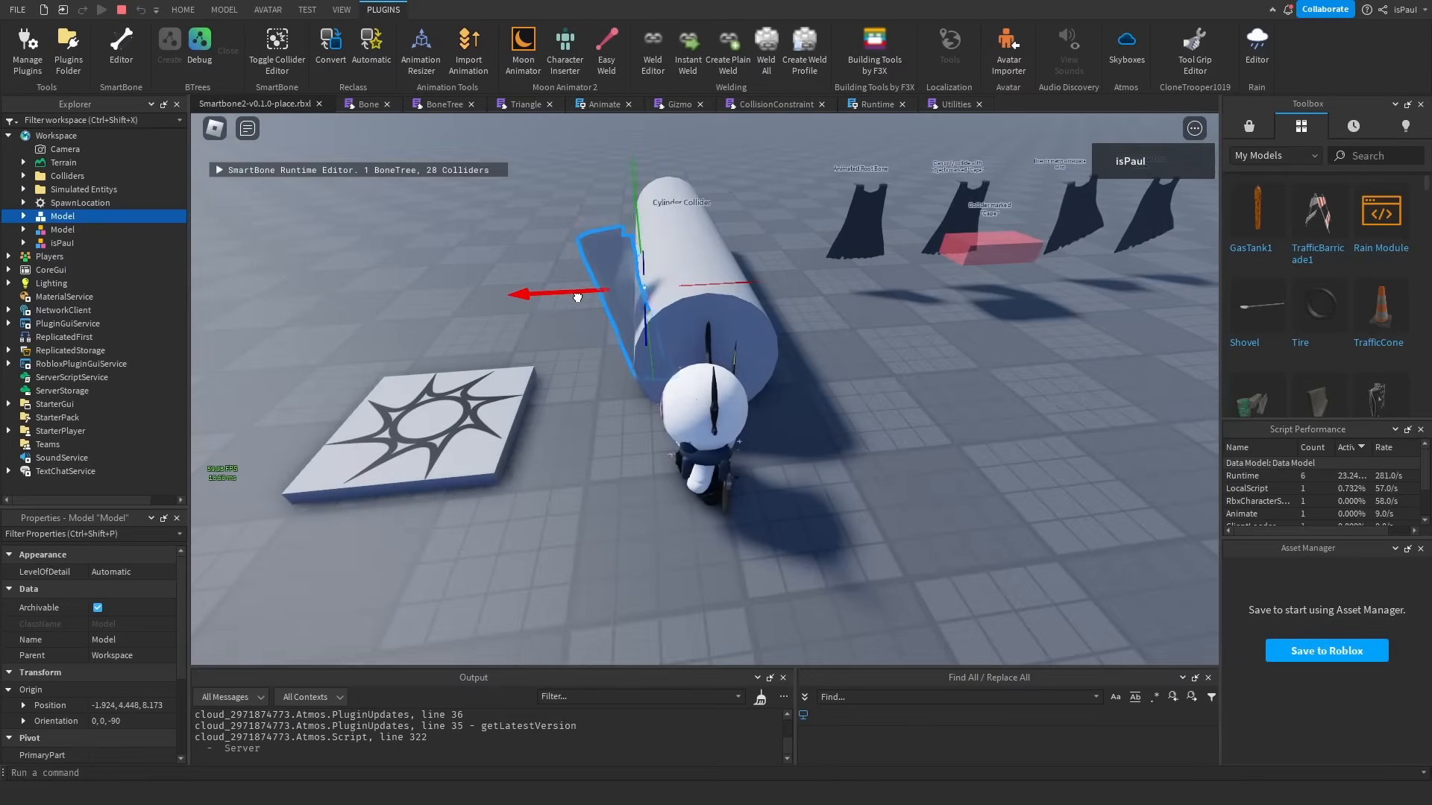
{"action": "left_click_drag", "start_coordinate": [574, 294], "coordinate": [755, 293]}
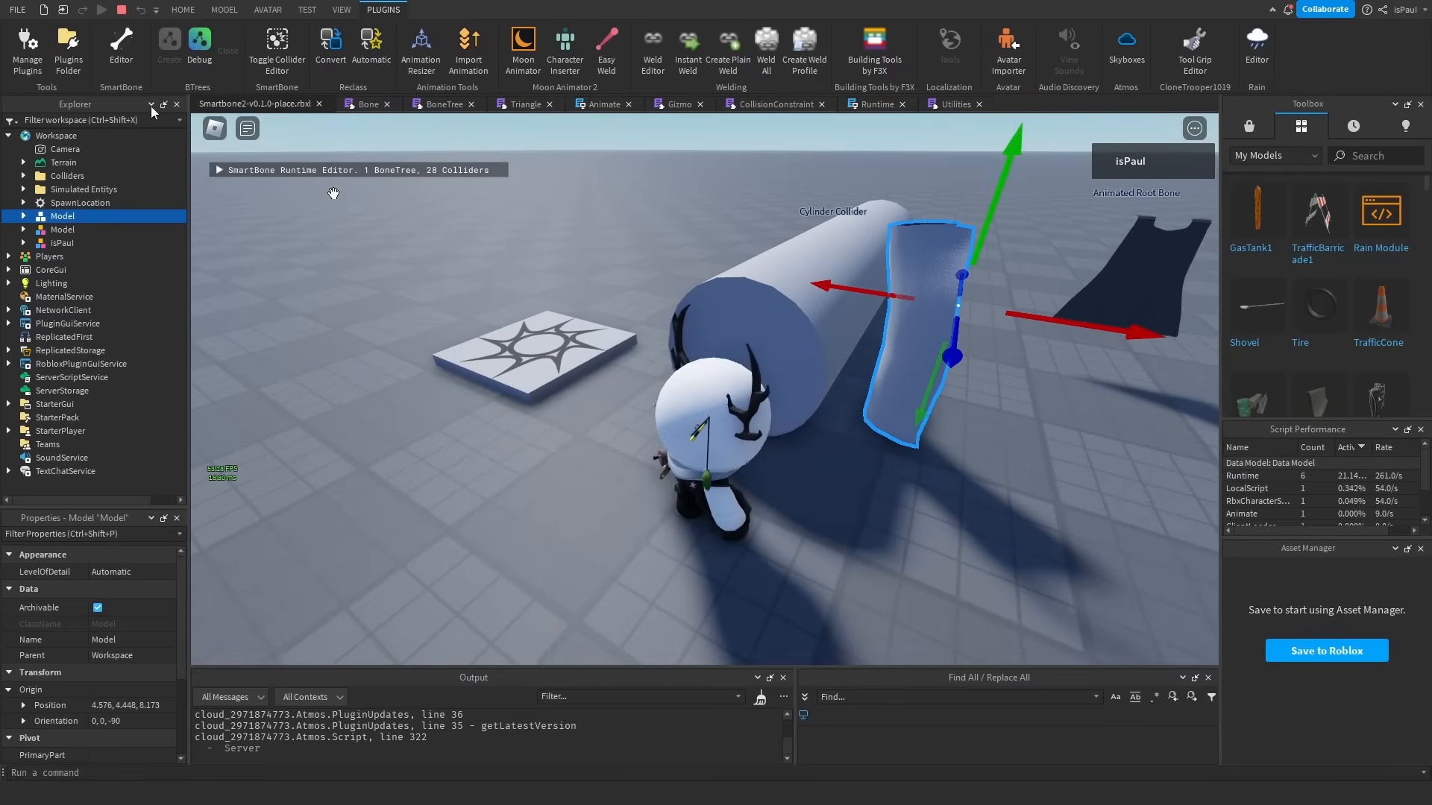
{"action": "key", "text": "shift+F5"}
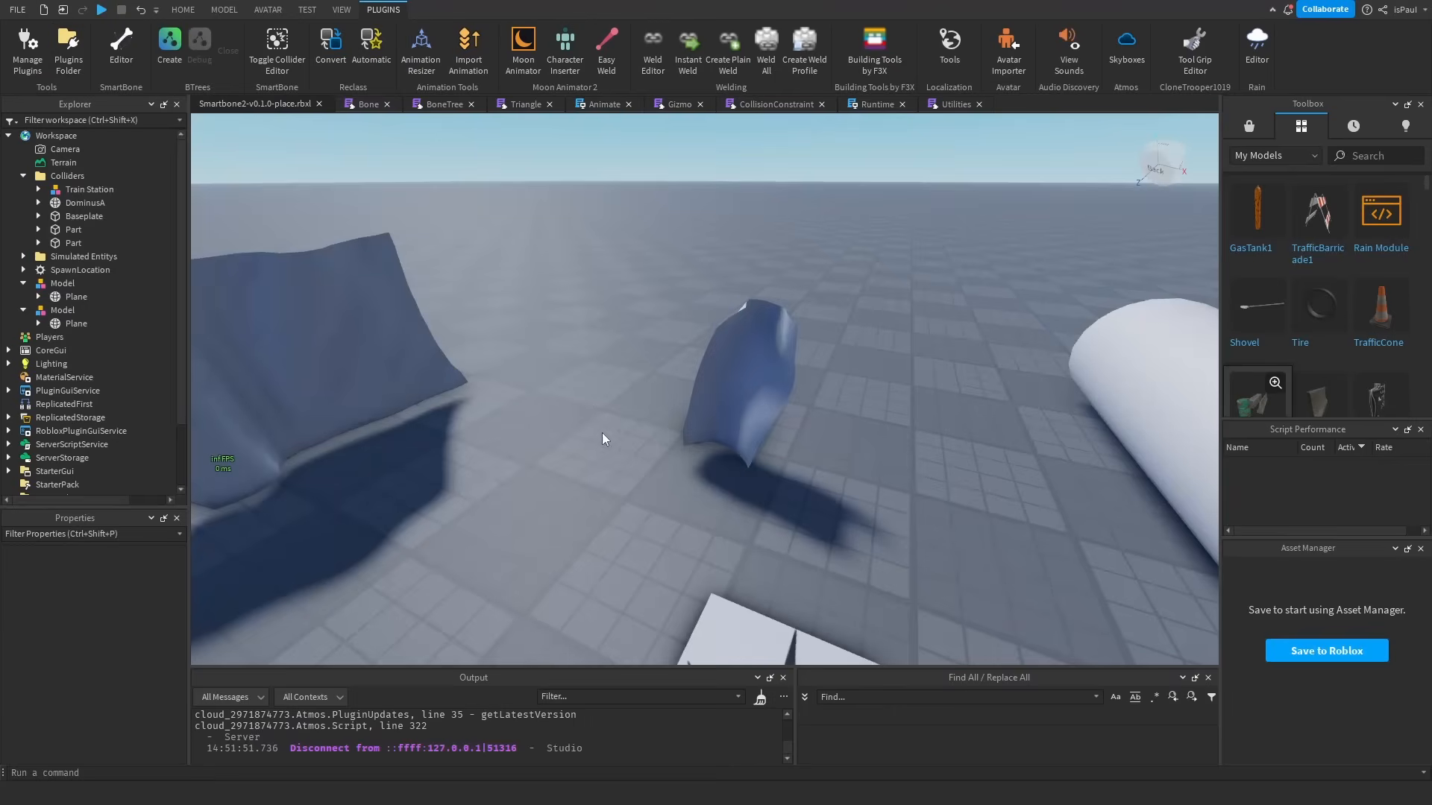
Add a new Script to ServerScriptService.
{"action": "right_click_drag", "start_coordinate": [814, 422], "coordinate": [817, 437]}
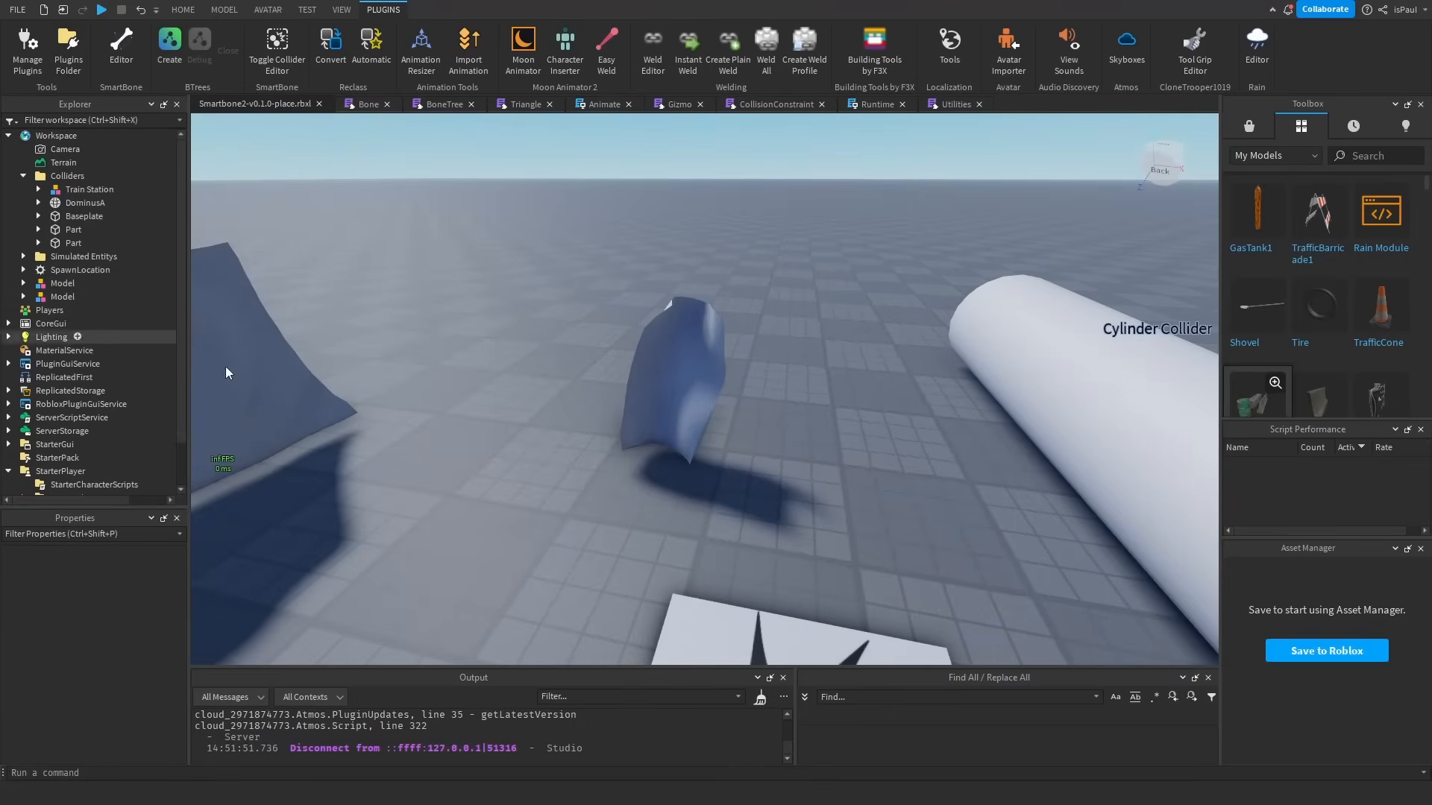
{"action": "right_click_drag", "start_coordinate": [532, 468], "coordinate": [561, 483]}
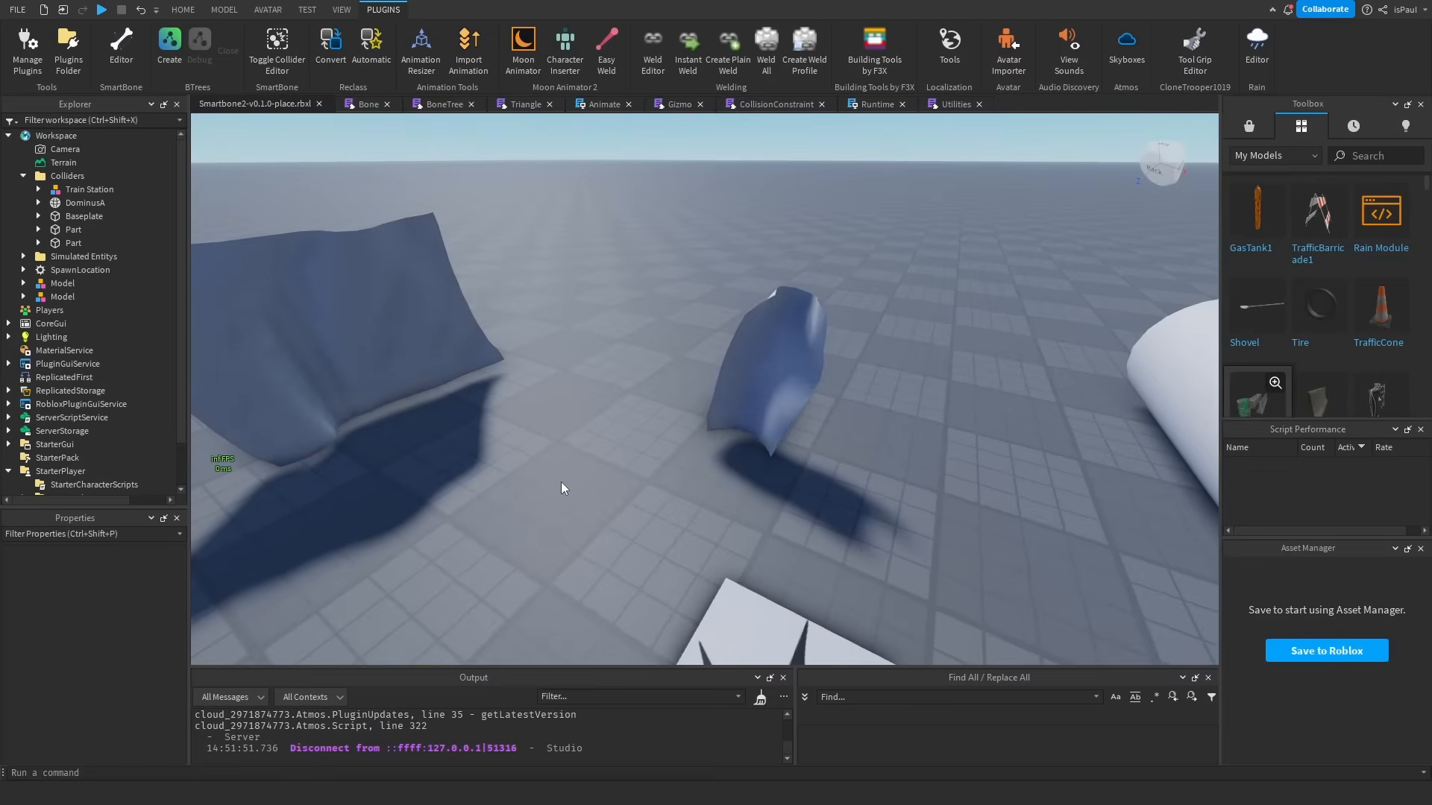
{"action": "right_click_drag", "start_coordinate": [561, 482], "coordinate": [760, 471]}
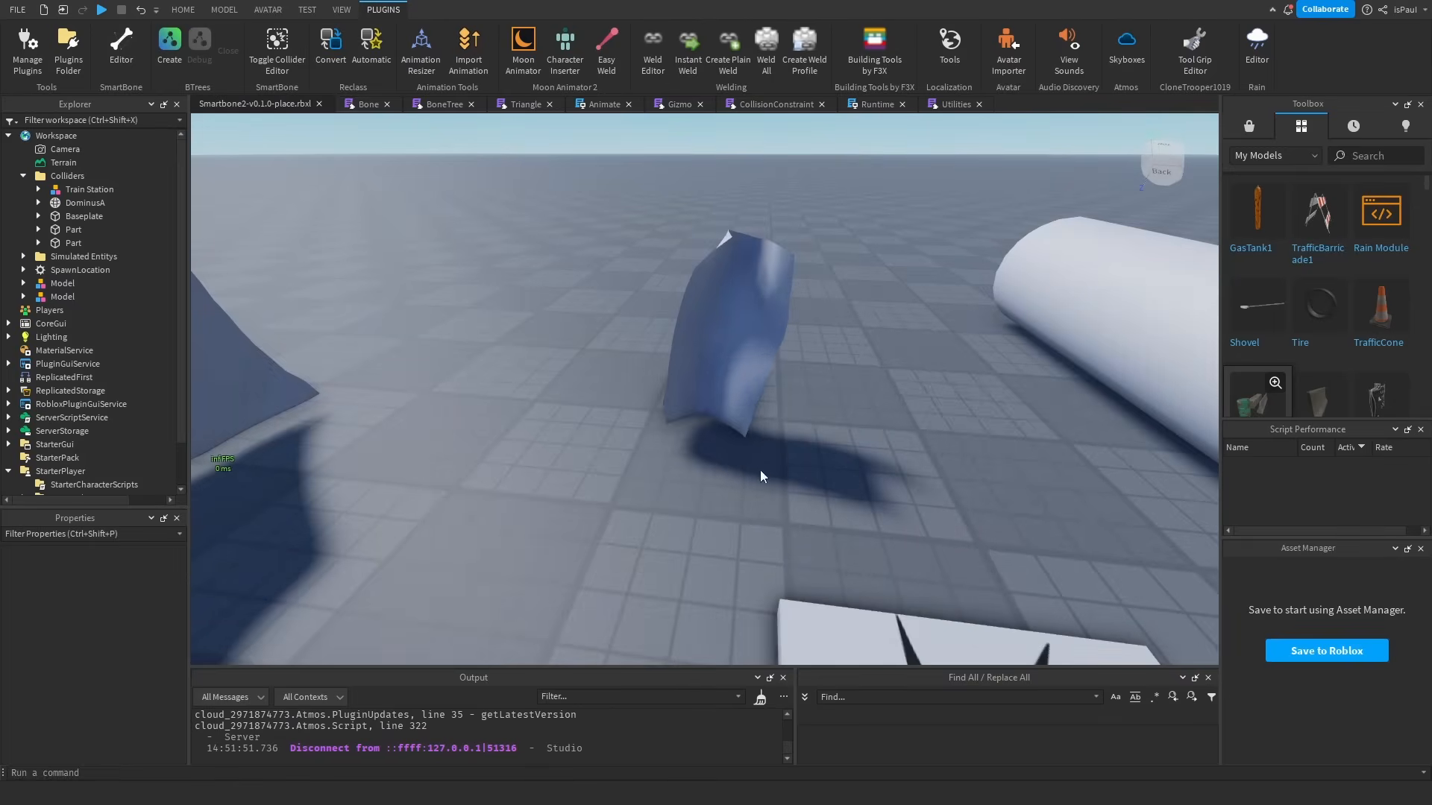
{"action": "right_click_drag", "start_coordinate": [851, 508], "coordinate": [750, 460]}
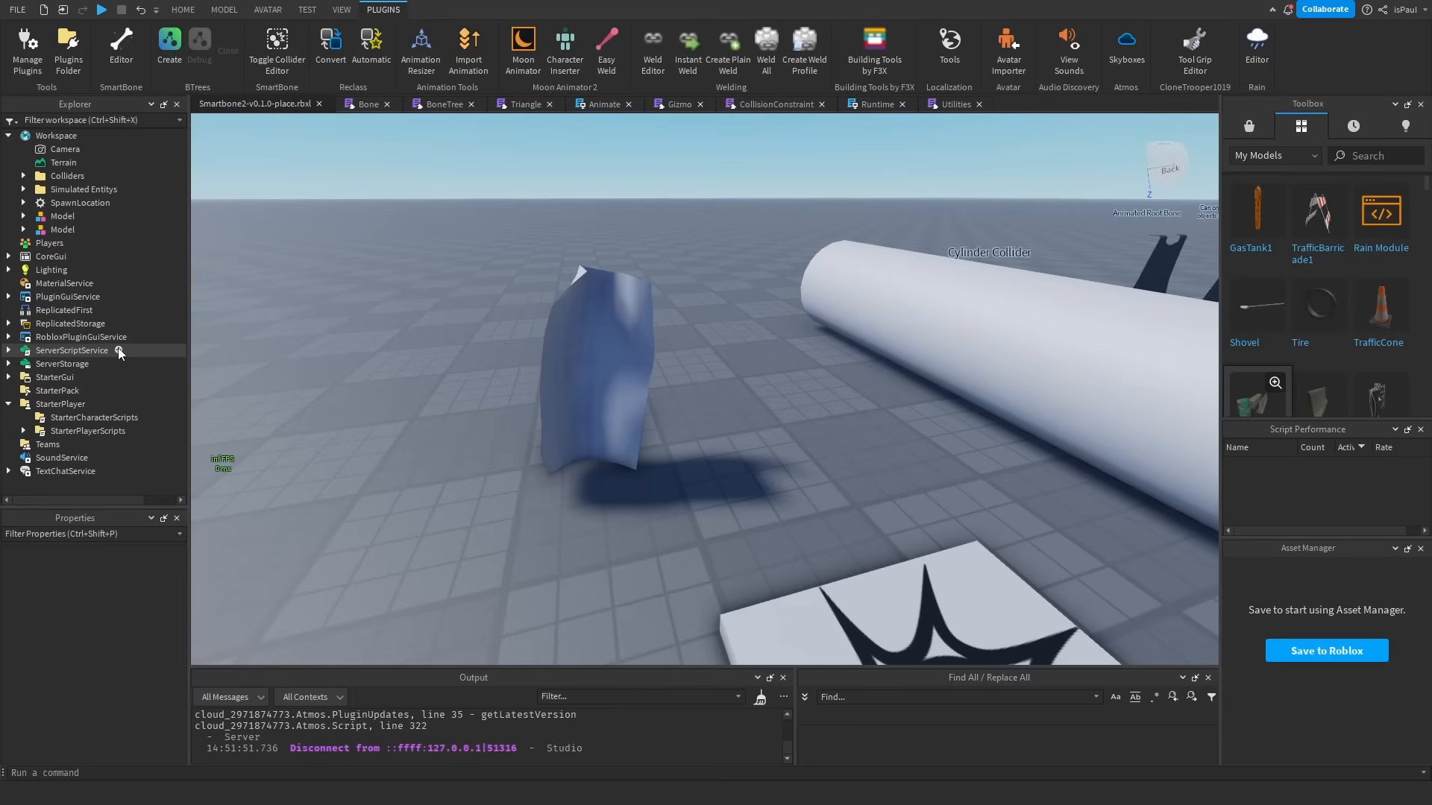
{"action": "left_click", "coordinate": [119, 350]}
{"action": "type", "text": "scr"}
{"action": "left_click", "coordinate": [51, 425]}
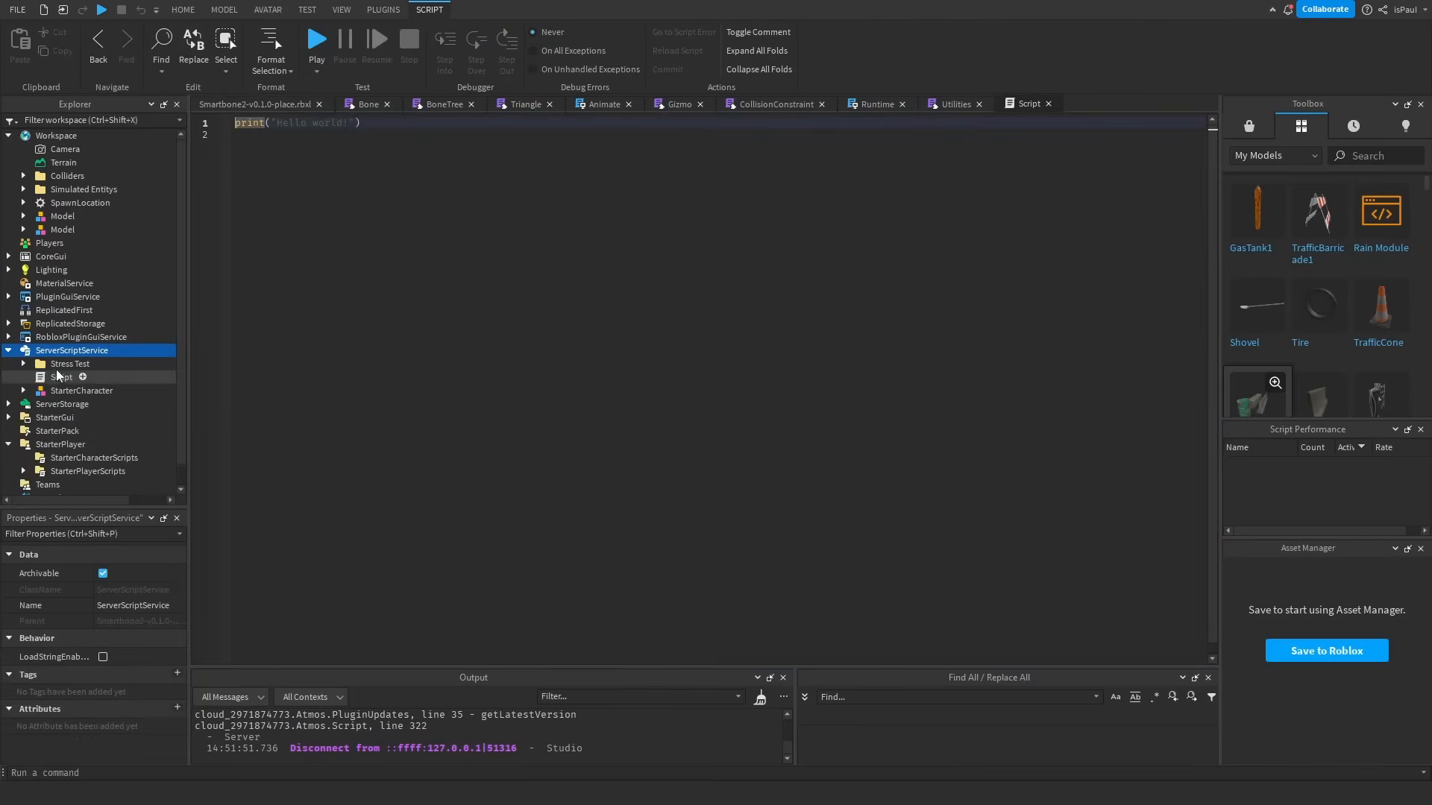
Script a PlrServ reference to the Players service, with PlayerAdded and nested CharacterAppearanceLoaded handlers taking plr and char.
{"action": "type", "text": "local PlrServ = game:GetService(\"Players"}
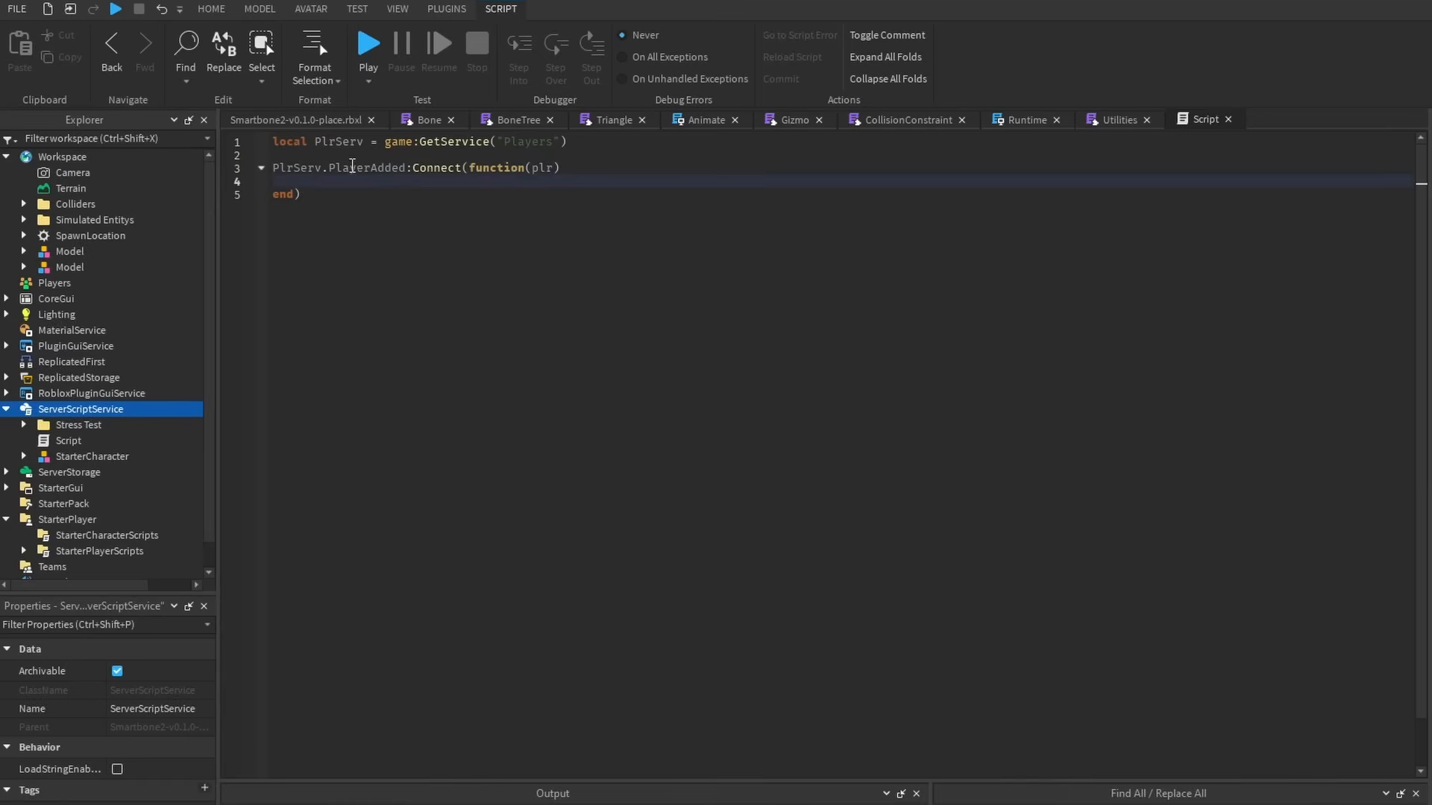
{"action": "type", "text": "plr.CharacterAppearanceLoaded:Connect("}
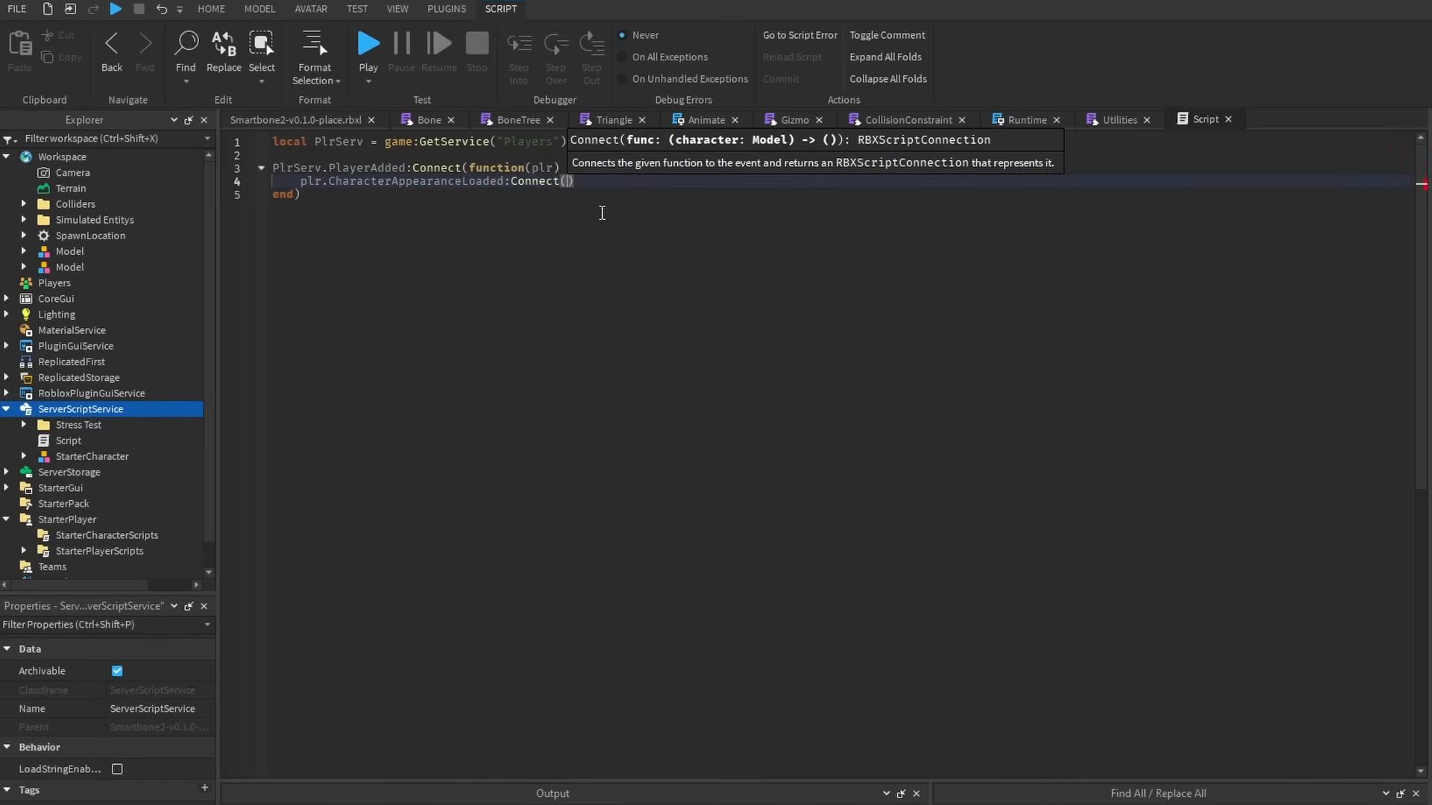
{"action": "type", "text": "function("}
{"action": "key", "text": "Return"}
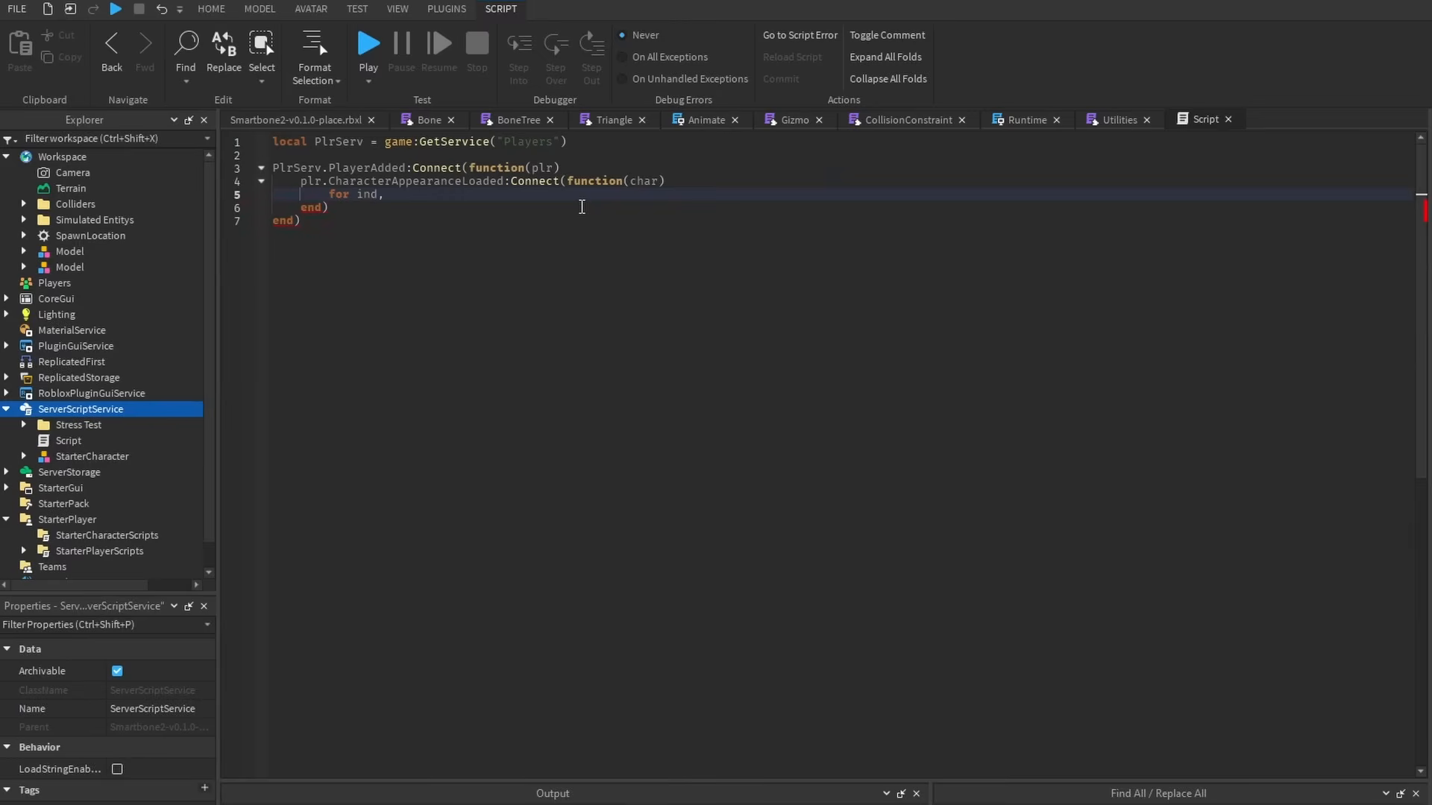
Add a for loop over ind, part in pairs(char), containing an if statement that checks part:IsA("BasePart").
{"action": "type", "text": "pairs(char)"}
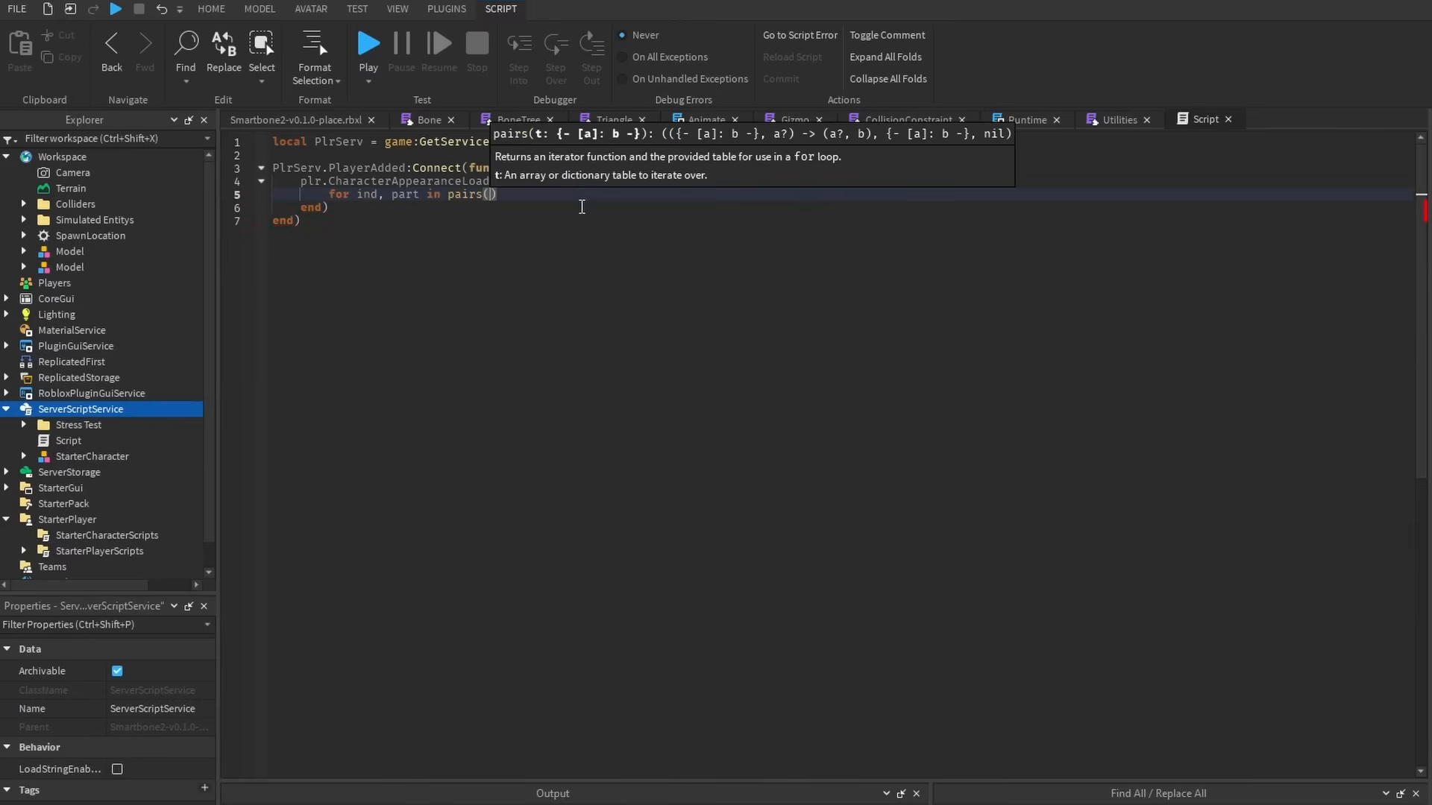
{"action": "type", "text": " do"}
{"action": "key", "text": "Return"}
{"action": "type", "text": "if"}
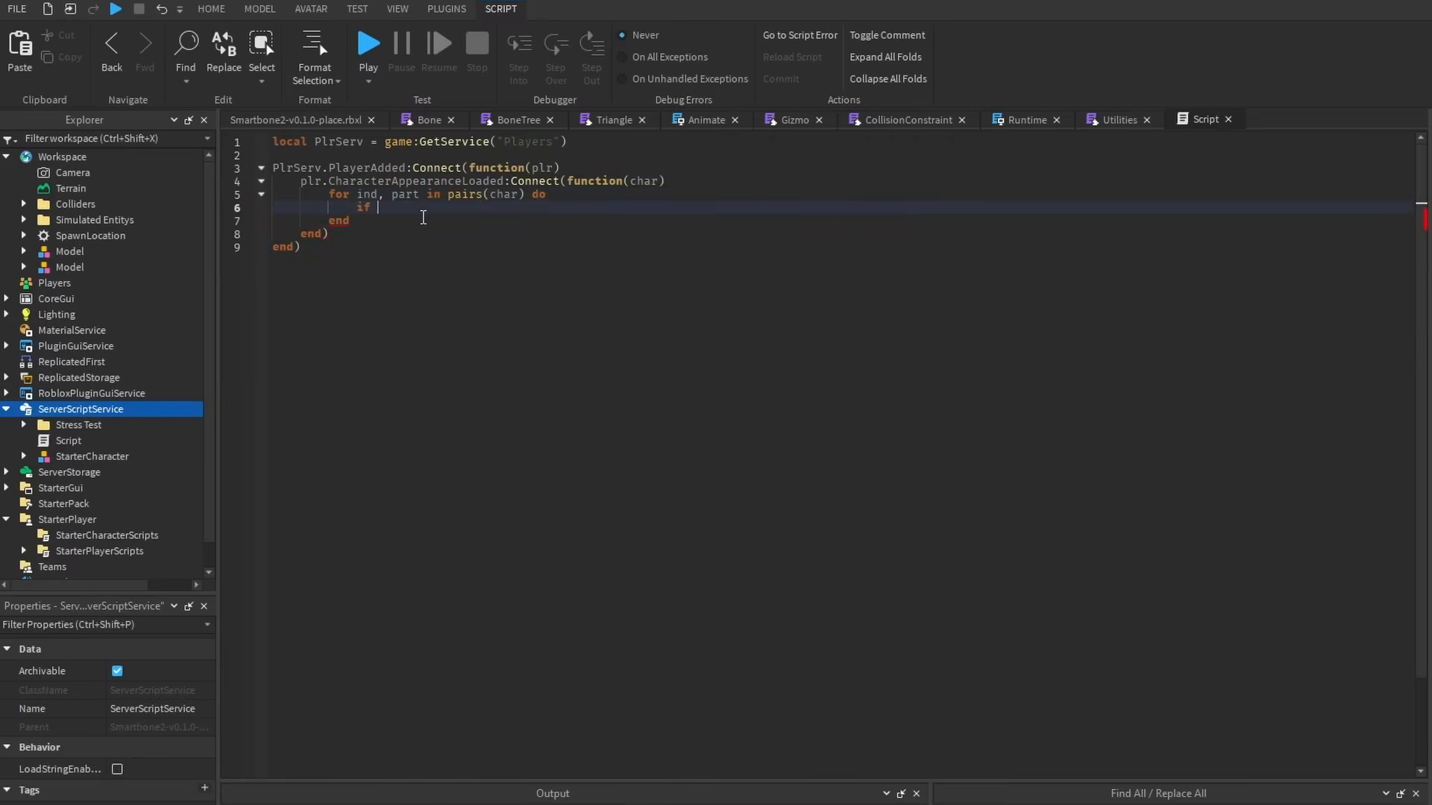
{"action": "type", "text": " part:IsA(\"BasePart\") then"}
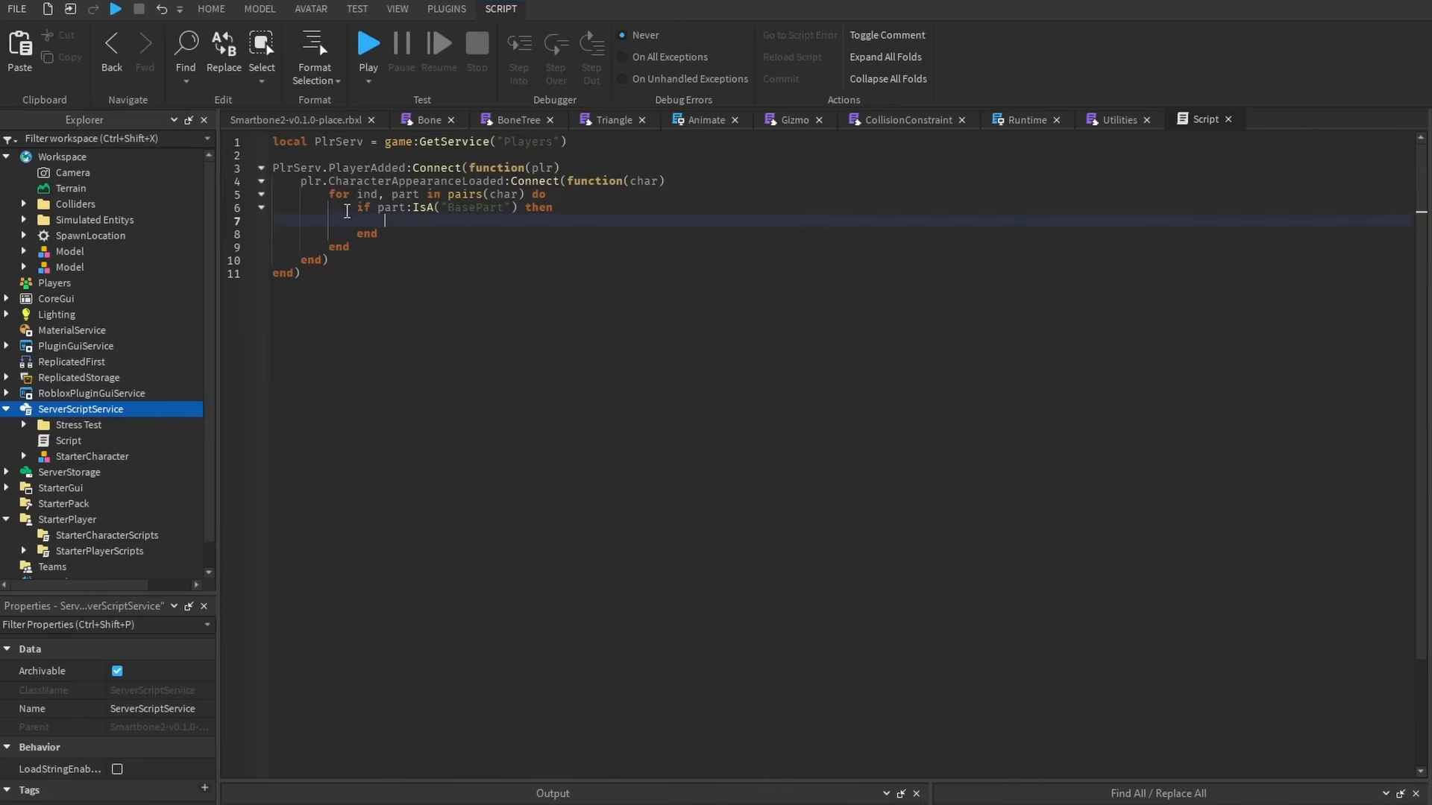
Tag each part as "SmartCollider" through CollectionService's AddTag, and make the loop iterate over char:GetChildren().
{"action": "type", "text": "game:GetService(\"Col"}
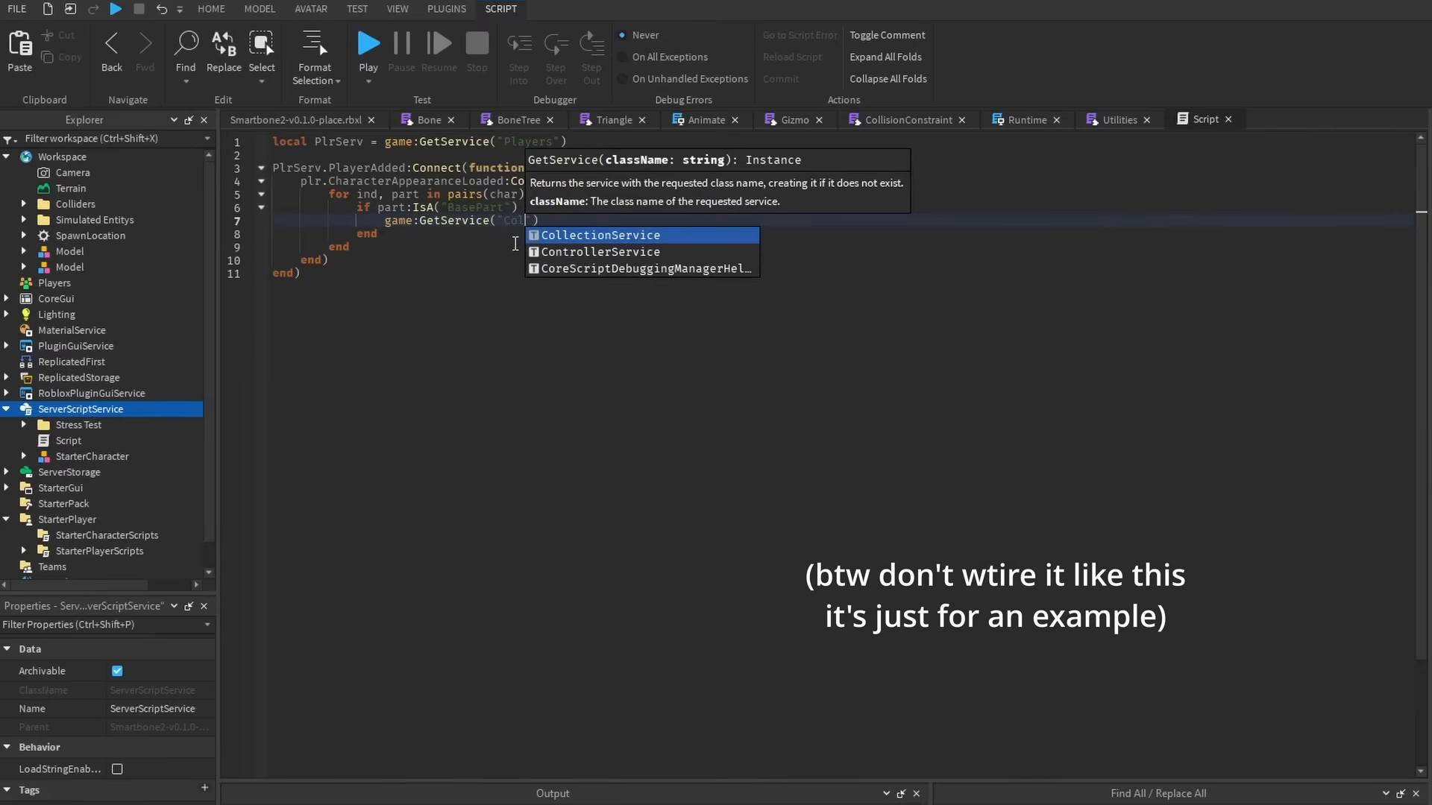
{"action": "type", "text": "lectionService\"):AddTag(part, \"SmartCollider"}
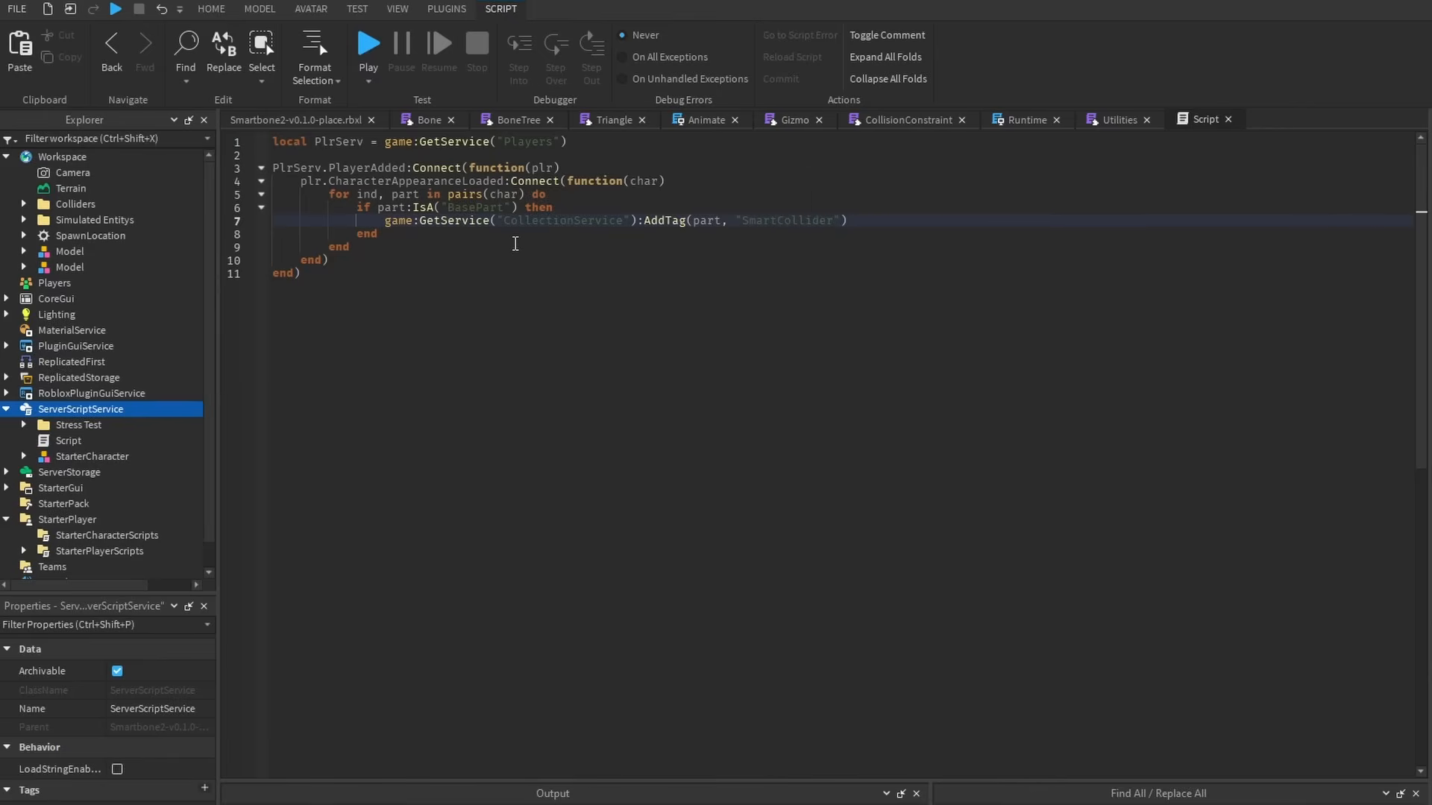
{"action": "left_click", "coordinate": [521, 194]}
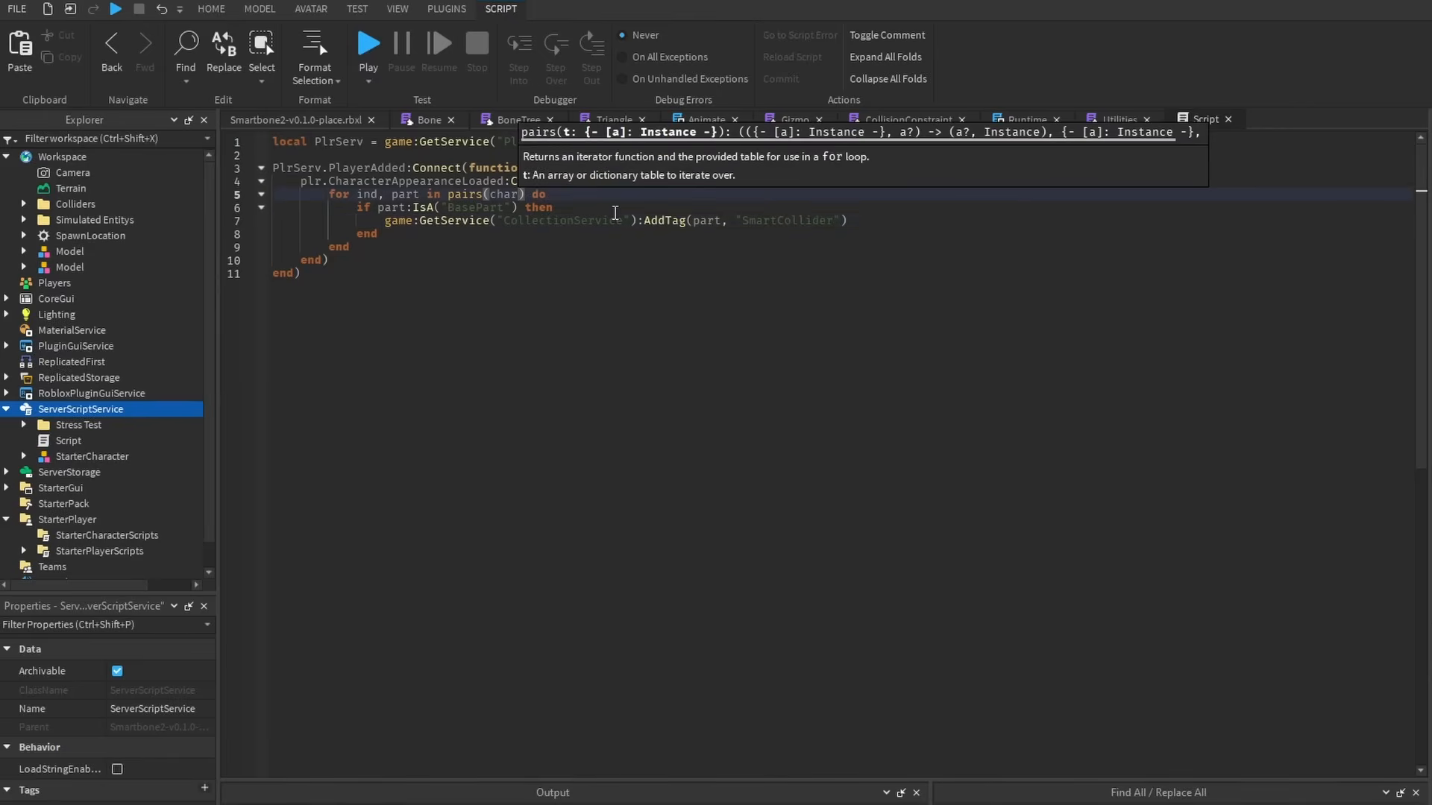
{"action": "type", "text": ":Get"}
{"action": "left_click", "coordinate": [614, 213]}
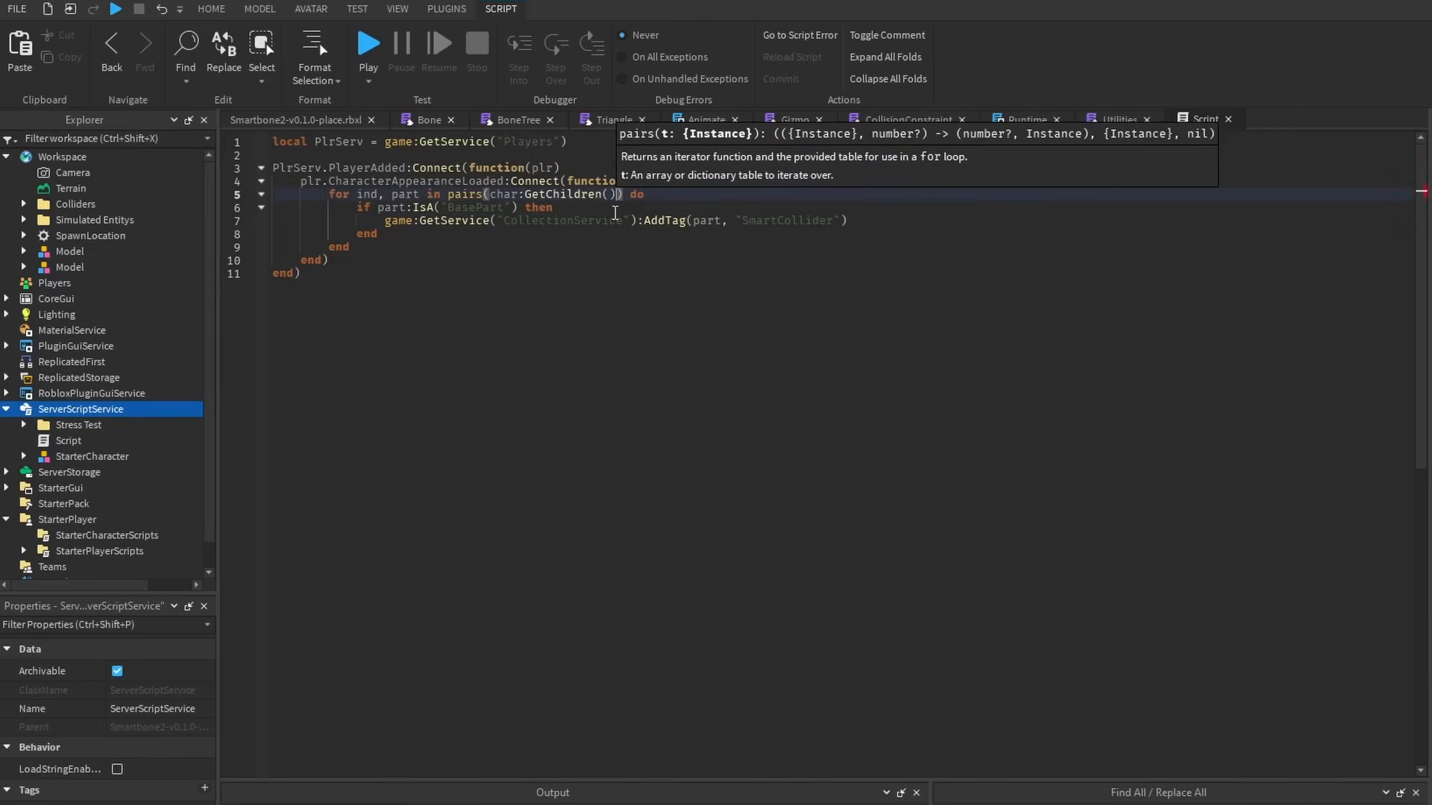
{"action": "left_click", "coordinate": [614, 213]}
Start a playtest and examine the collider list in the SmartBone Runtime Editor for the character's body parts.
{"action": "left_click", "coordinate": [373, 33]}
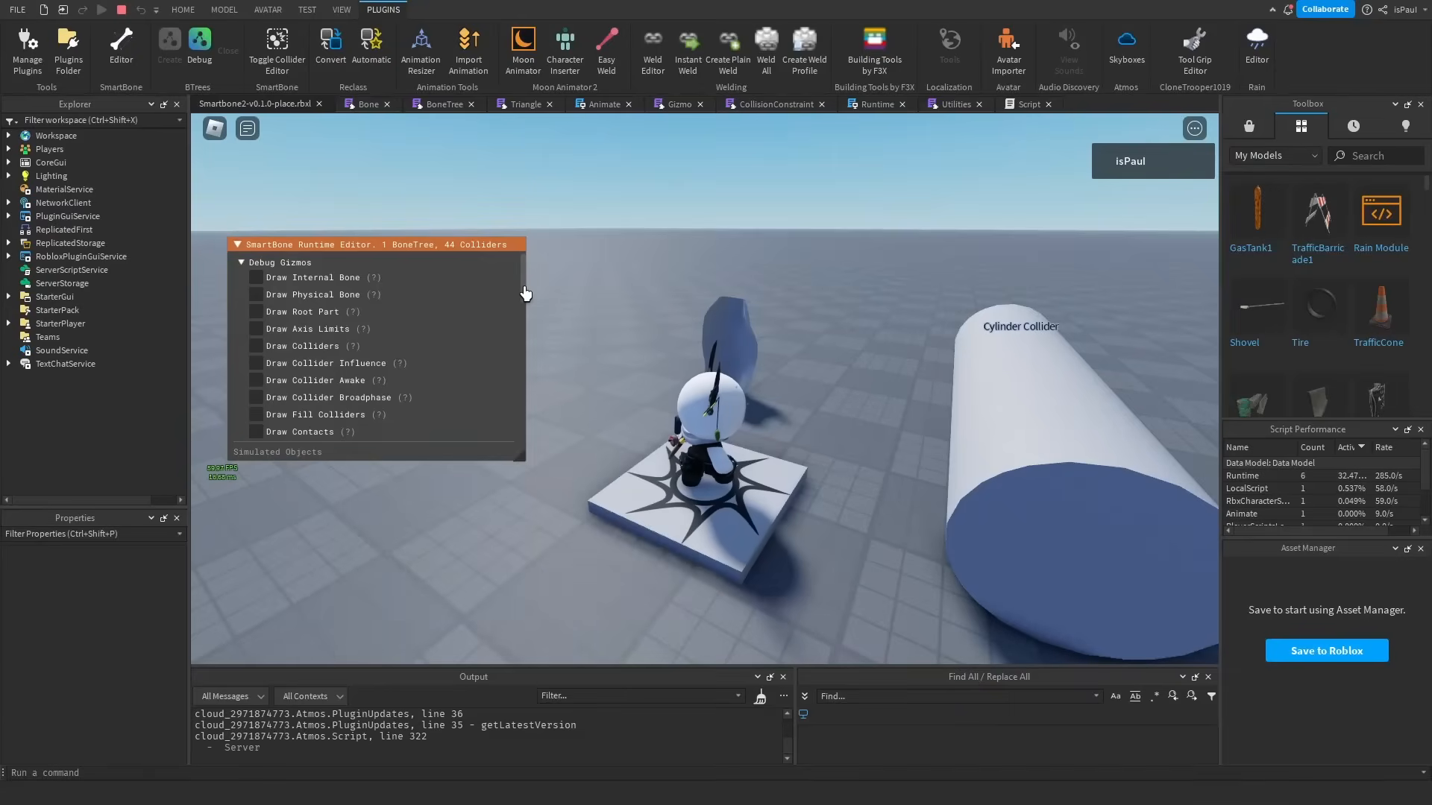
{"action": "left_click_drag", "start_coordinate": [525, 293], "coordinate": [515, 437]}
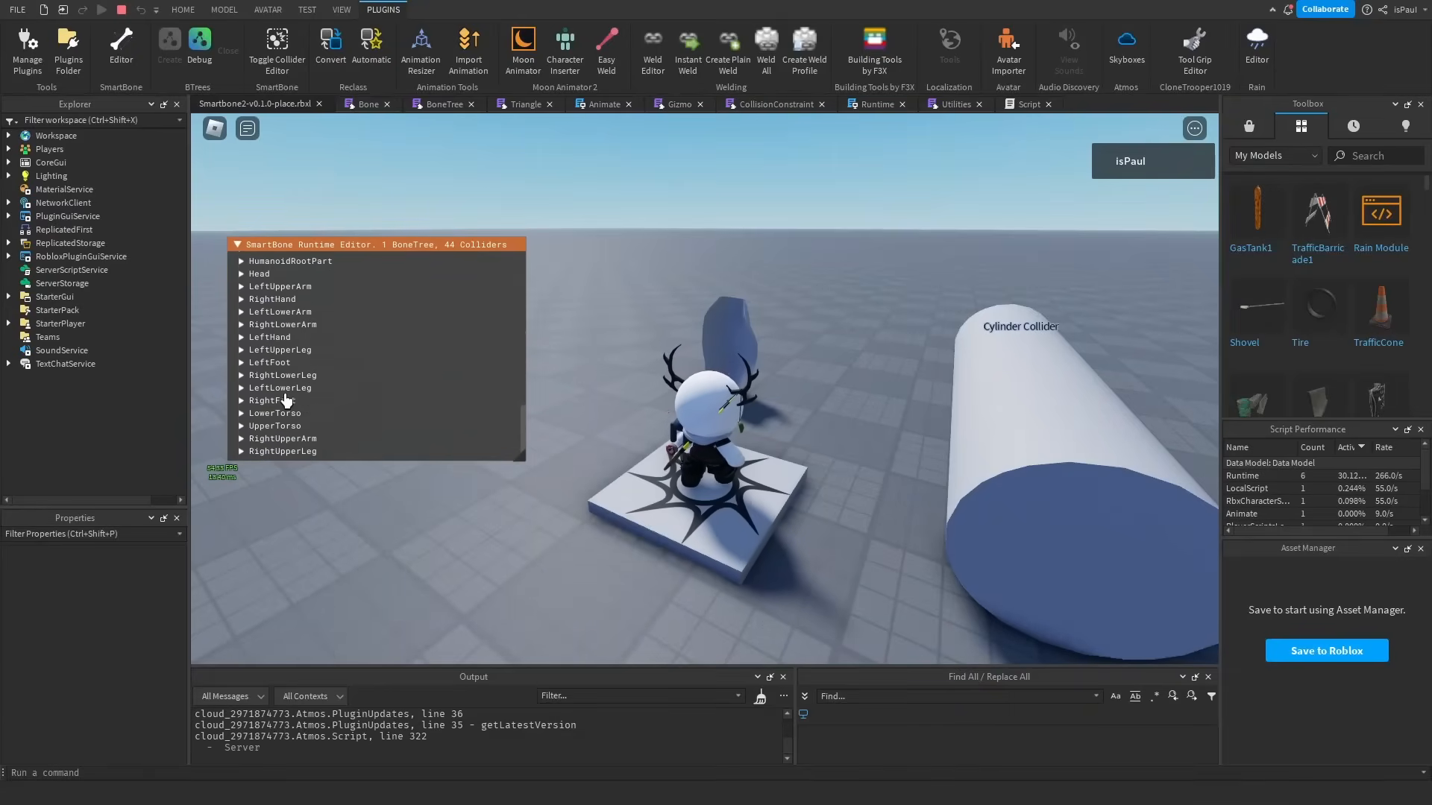
{"action": "scroll", "coordinate": [299, 403], "scroll_direction": "down", "scroll_amount": 1}
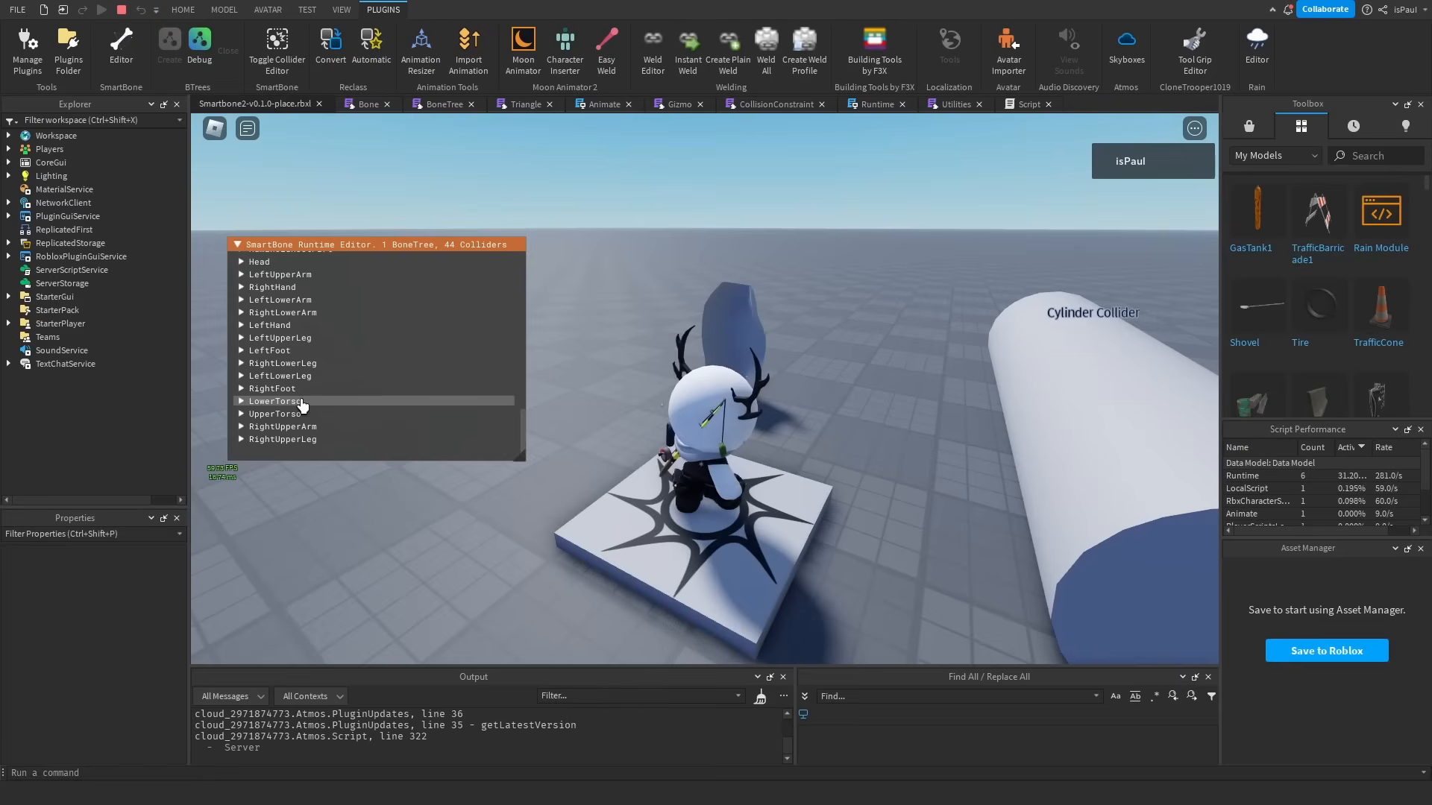
{"action": "scroll", "coordinate": [314, 396], "scroll_direction": "up", "scroll_amount": 5}
Walk the character back and forth through the hanging cloth, and move the cloth model across the character to test the body colliders.
{"action": "right_click_drag", "start_coordinate": [777, 409], "coordinate": [777, 409]}
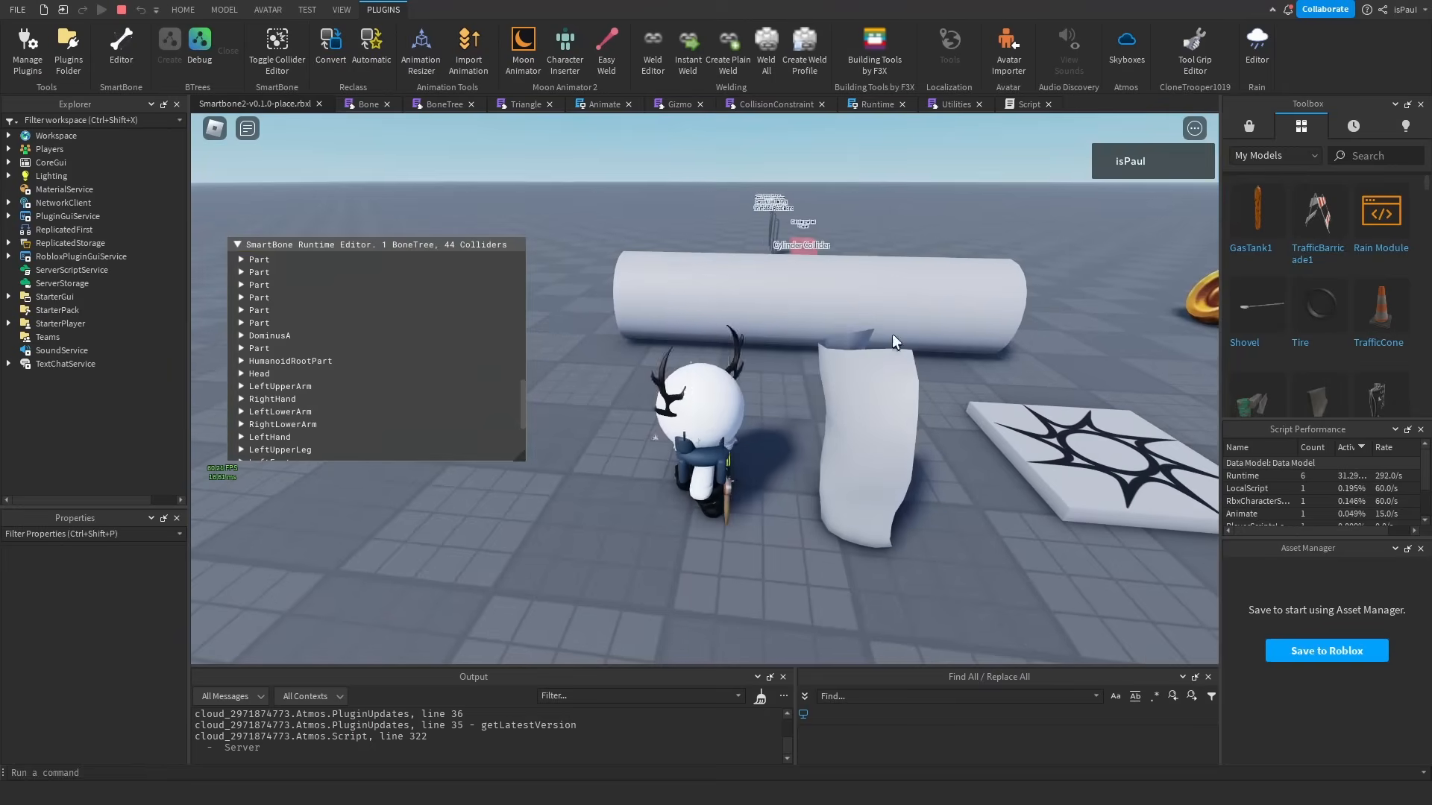
{"action": "key", "text": "s"}
{"action": "key", "text": "d"}
{"action": "key", "text": "s"}
{"action": "key", "text": "a"}
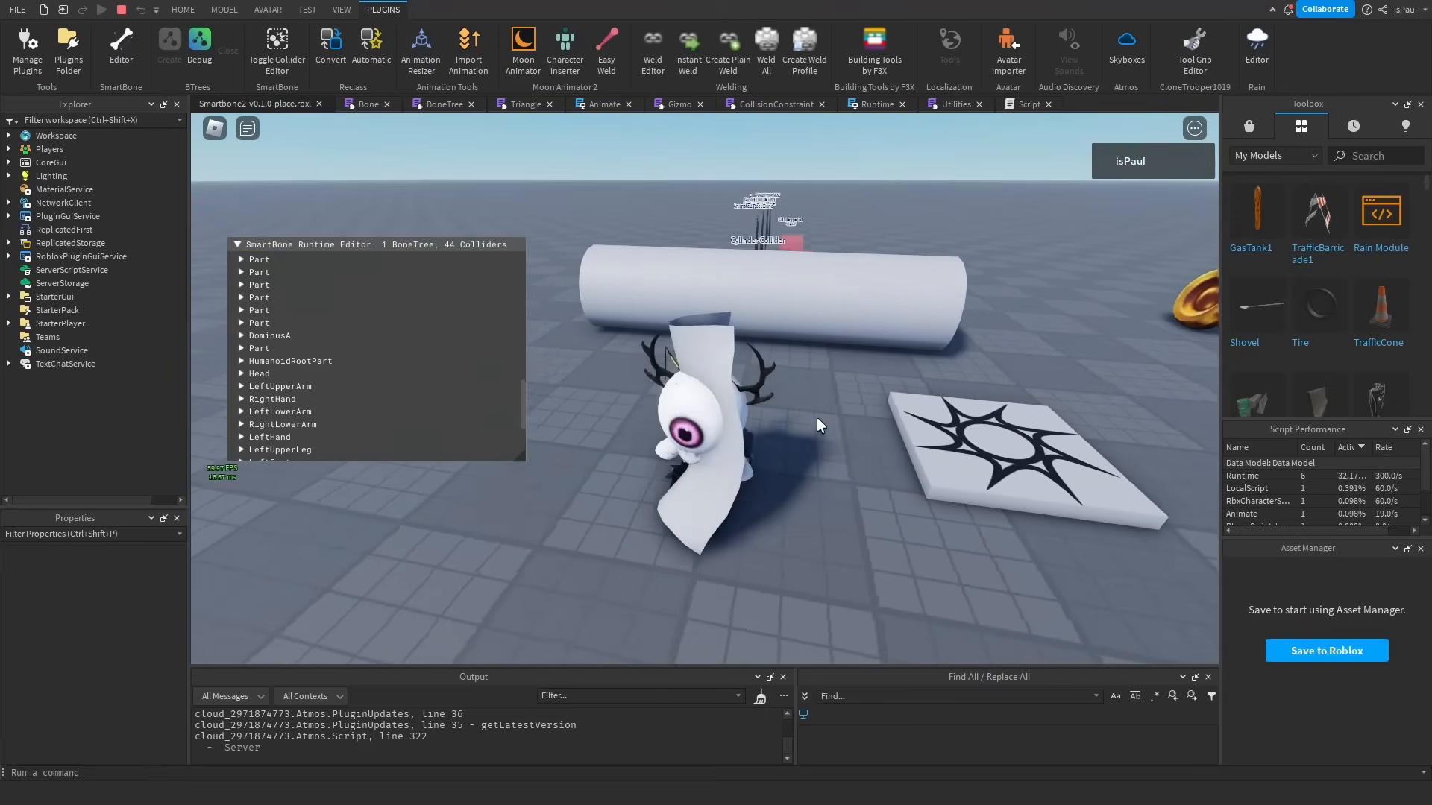
{"action": "right_click_drag", "start_coordinate": [817, 418], "coordinate": [817, 419]}
{"action": "key", "text": "d"}
{"action": "key", "text": "w"}
{"action": "key", "text": "s"}
{"action": "key", "text": "w"}
{"action": "key", "text": "s"}
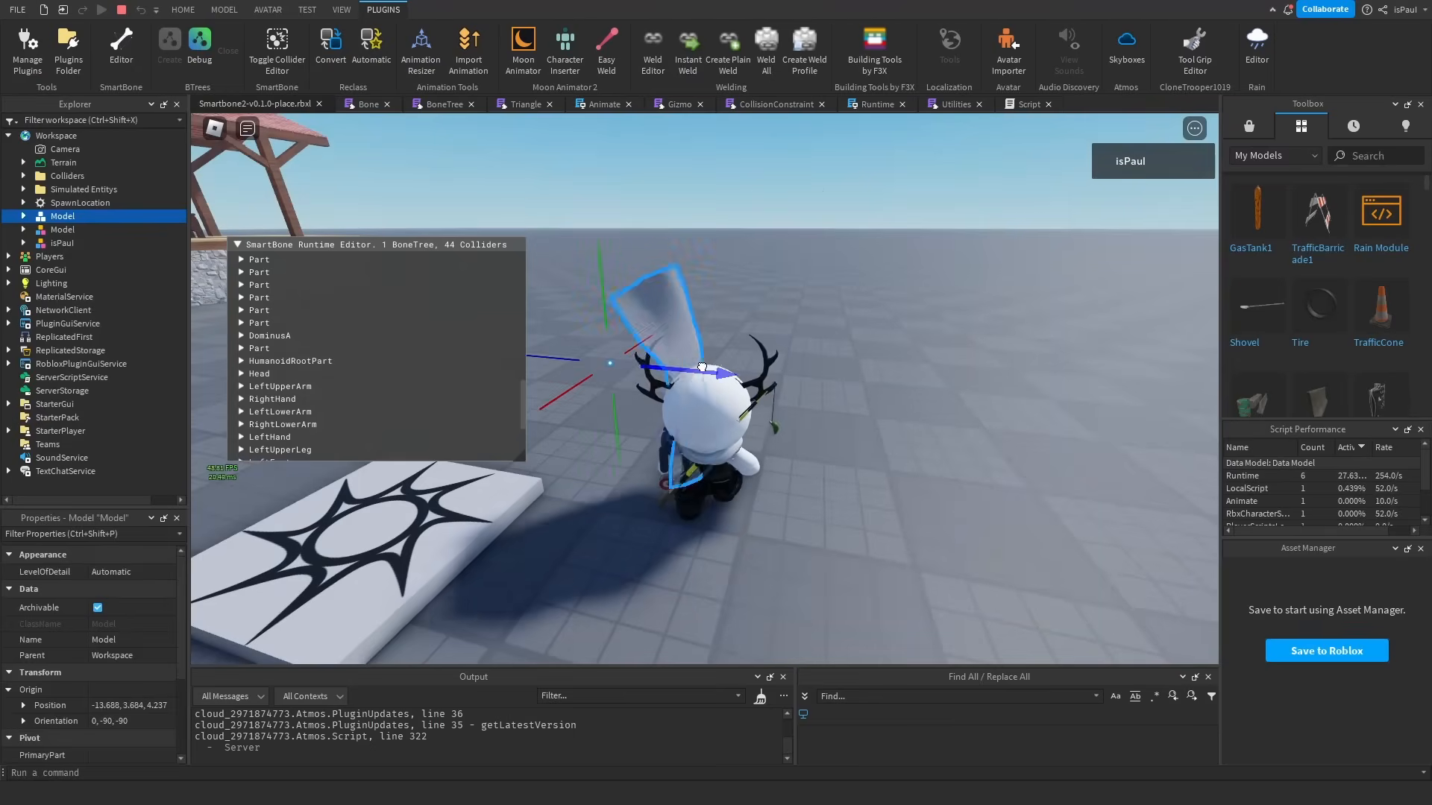
{"action": "left_click_drag", "start_coordinate": [679, 361], "coordinate": [794, 377]}
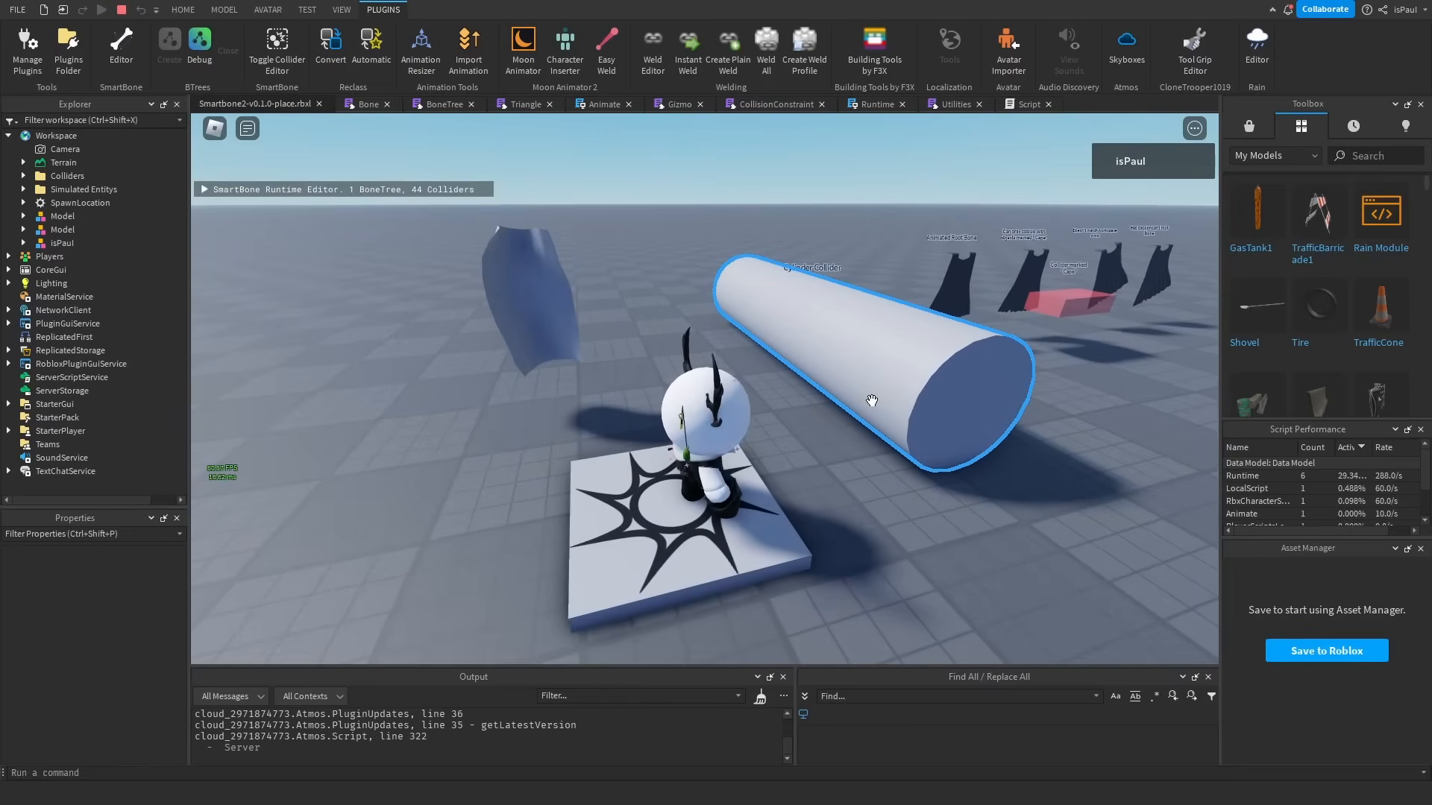
{"action": "scroll", "coordinate": [768, 425], "scroll_direction": "up", "scroll_amount": 3}
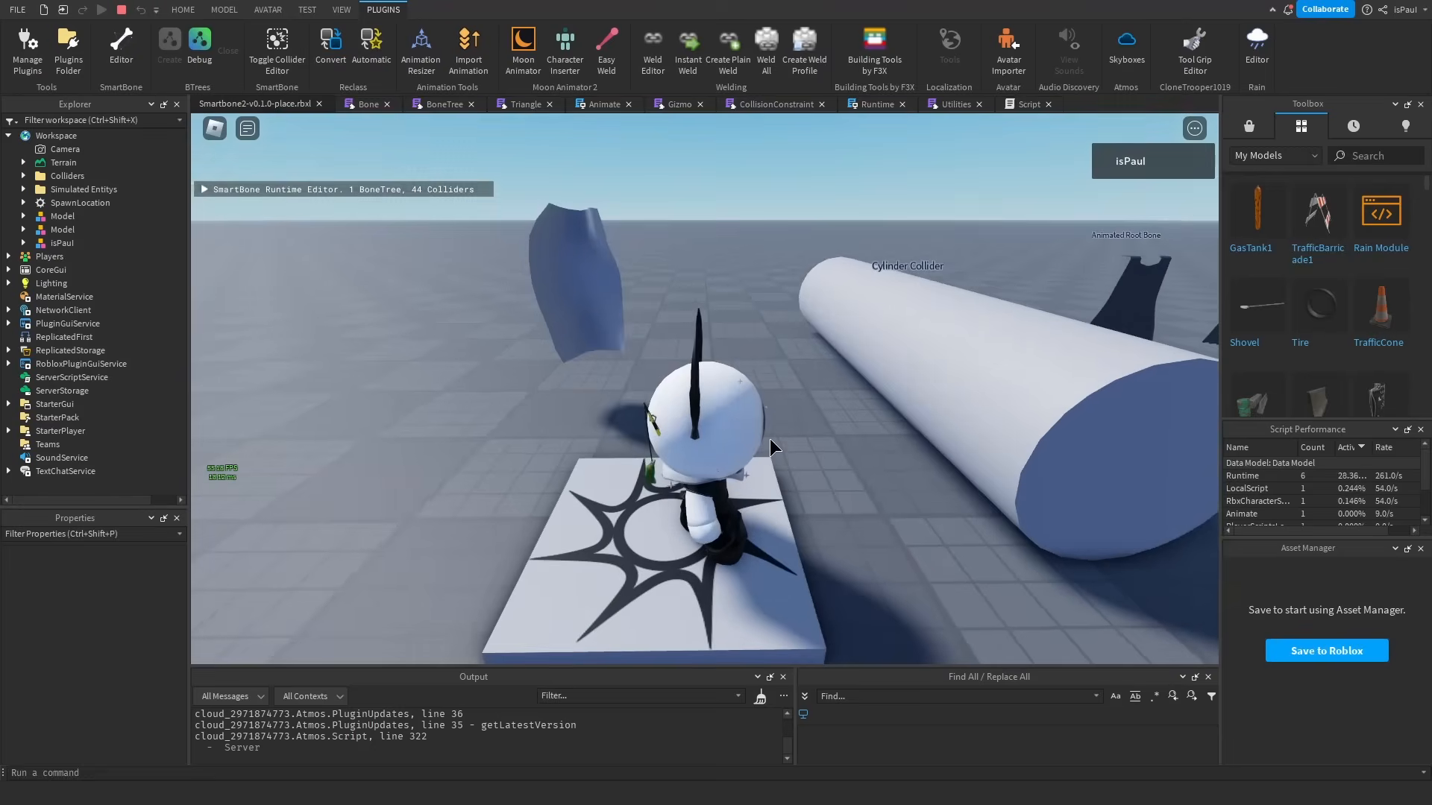
{"action": "key", "text": "a"}
{"action": "key", "text": "s"}
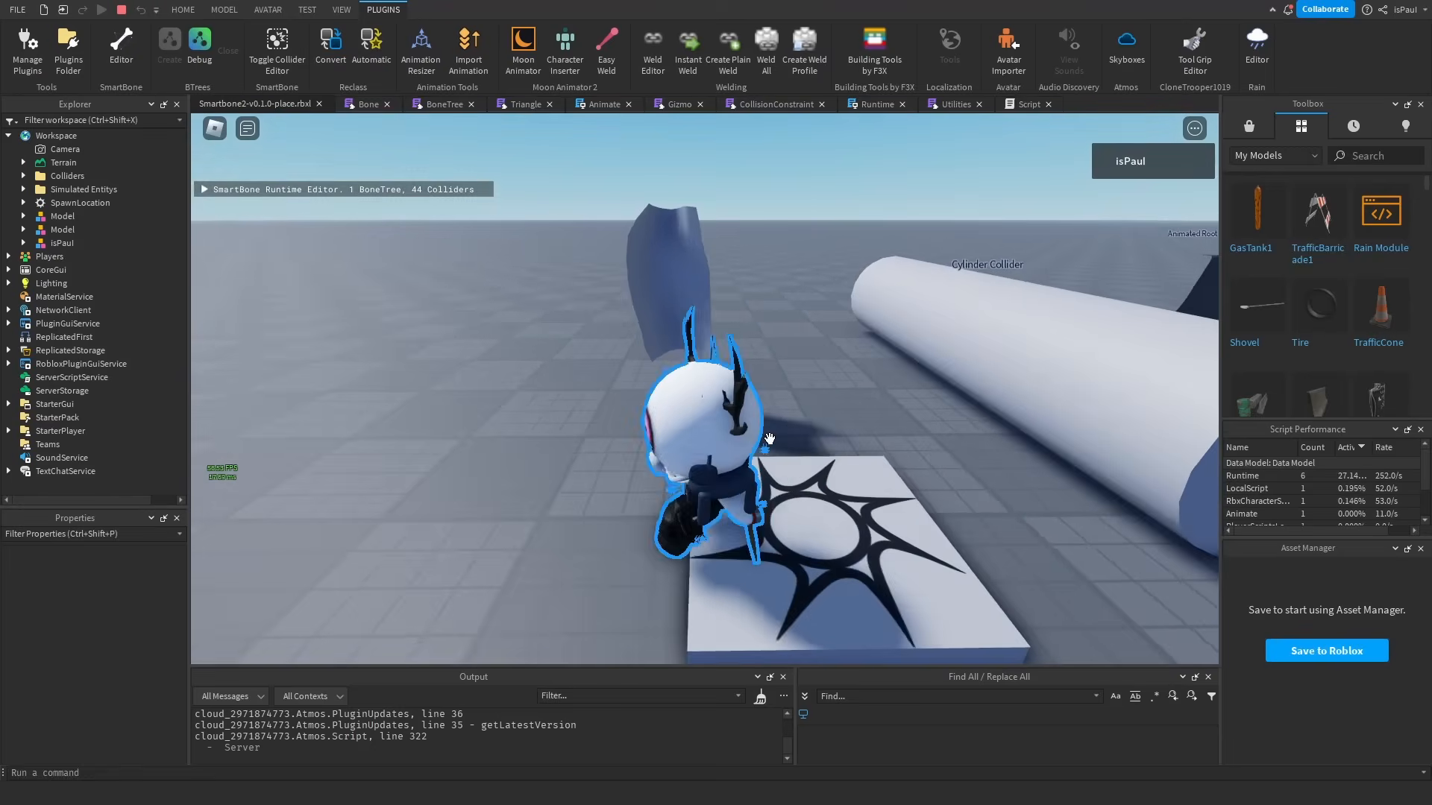
{"action": "right_click_drag", "start_coordinate": [942, 428], "coordinate": [943, 429]}
{"action": "key", "text": "d"}
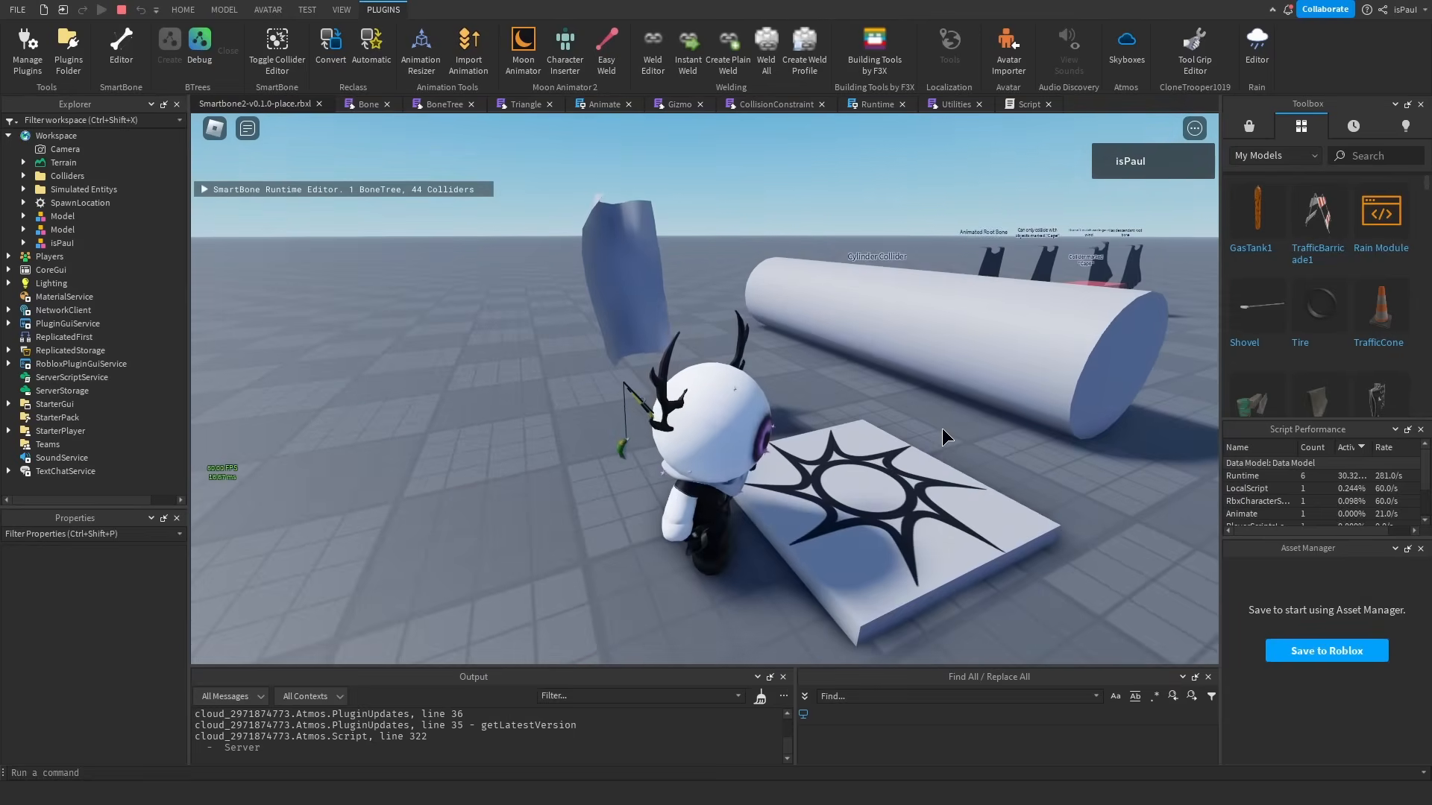
{"action": "key", "text": "s"}
{"action": "key", "text": "a"}
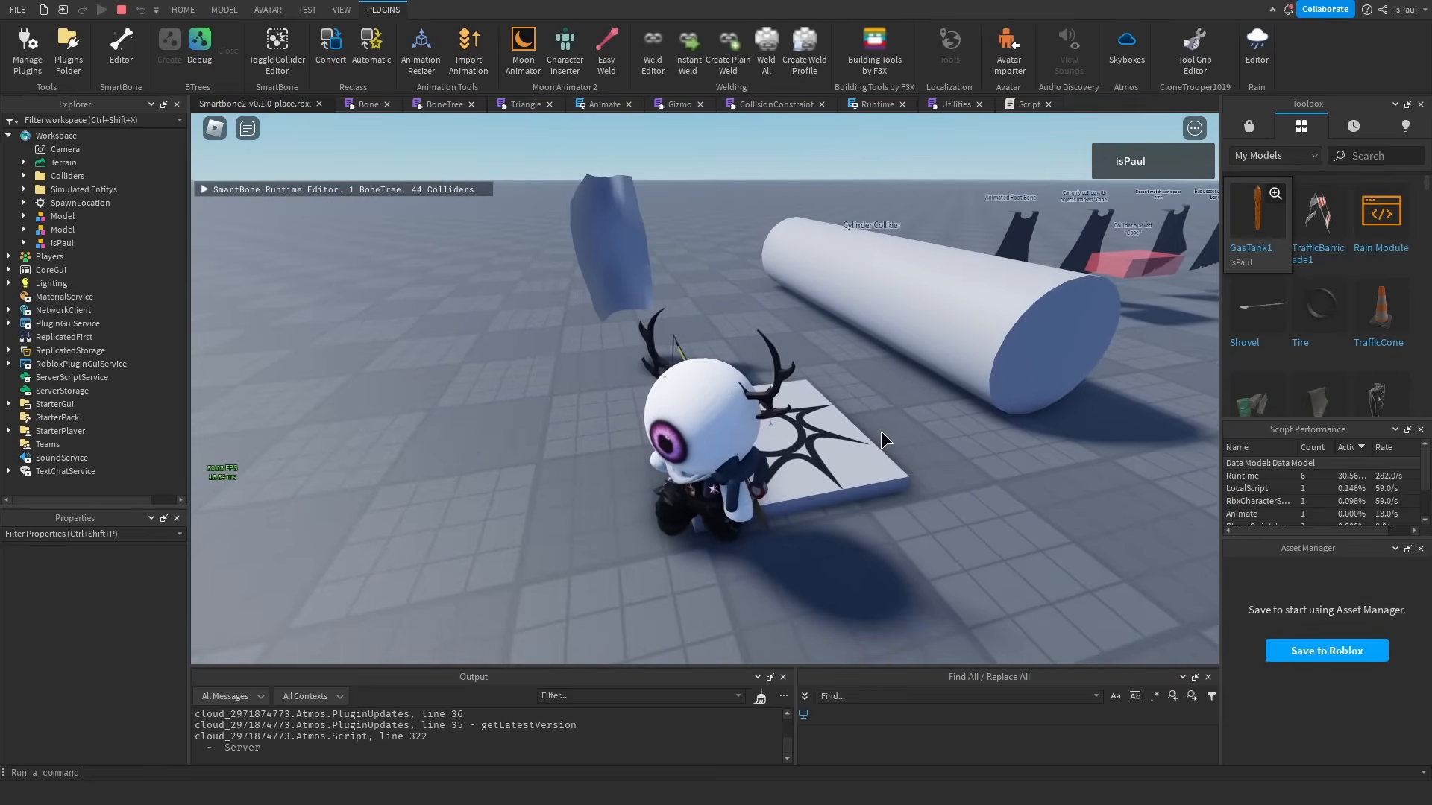